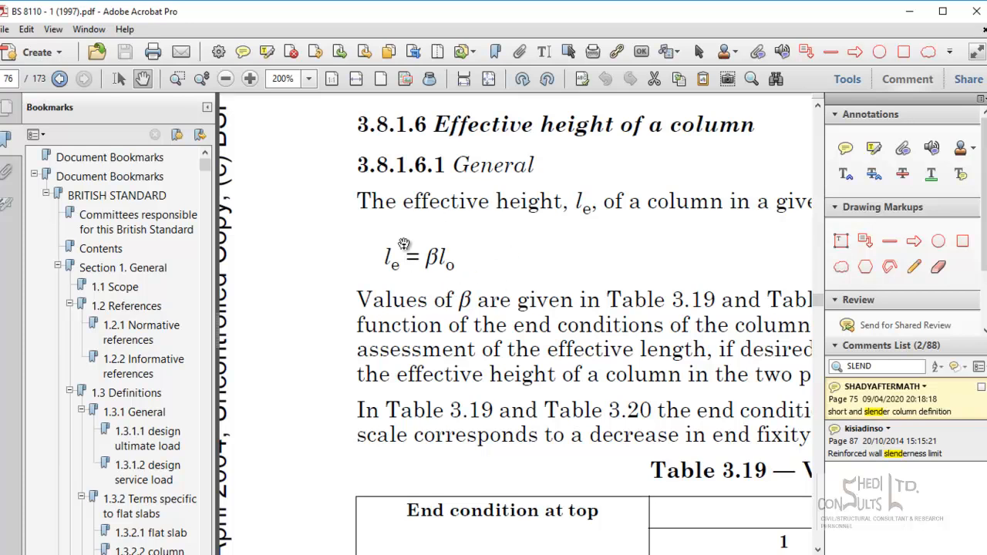
# Examine the effective column height formula in clause 3.8.1.6.1 and the β values in Tables 3.19 and 3.20
pyautogui.moveTo(480, 291); pyautogui.dragTo(521, 330)
pyautogui.moveTo(602, 376); pyautogui.dragTo(483, 363)
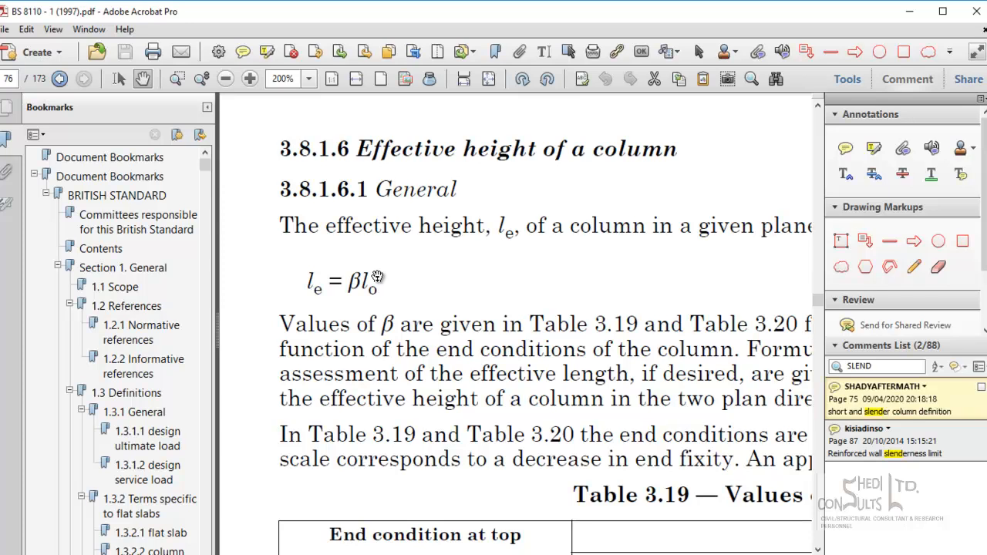
pyautogui.moveTo(614, 466); pyautogui.dragTo(567, 274)
pyautogui.keyDown('ctrl'); pyautogui.scroll(-1, 559, 332); pyautogui.keyUp('ctrl')
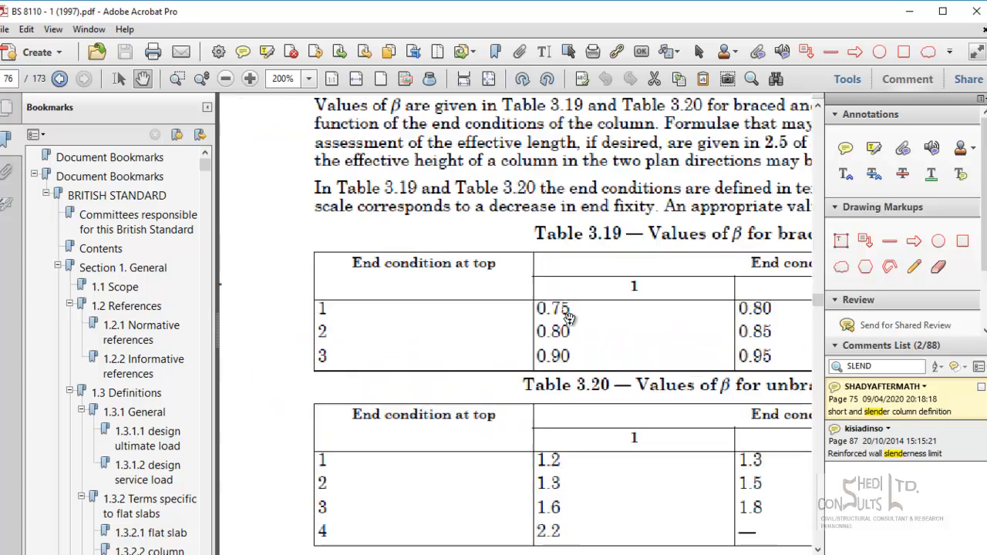
pyautogui.moveTo(623, 341); pyautogui.dragTo(540, 244)
pyautogui.moveTo(566, 375); pyautogui.dragTo(617, 417)
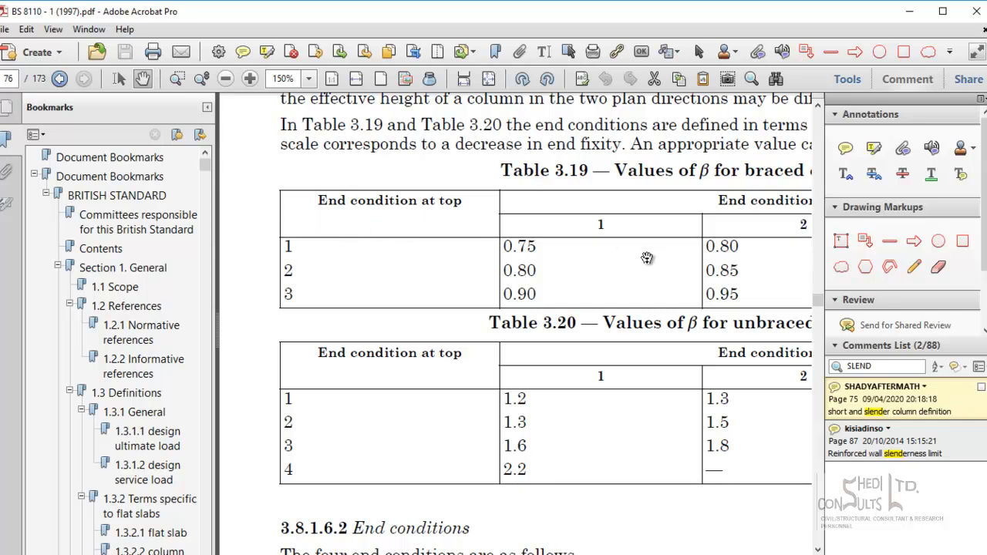
pyautogui.moveTo(750, 250); pyautogui.dragTo(613, 247)
pyautogui.moveTo(420, 271); pyautogui.dragTo(533, 262)
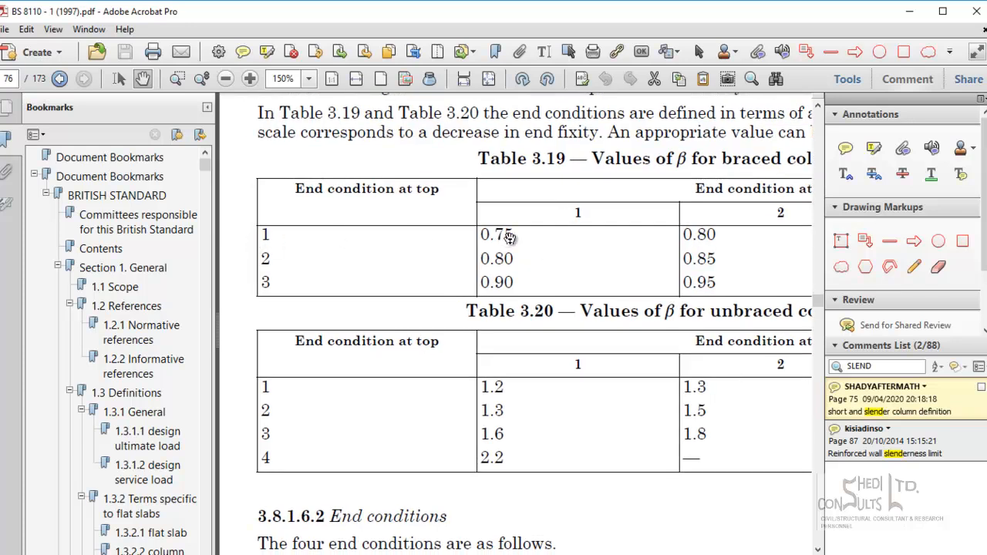
# Read the definitions of the four column end conditions in clause 3.8.1.6.2
pyautogui.scroll(-1, 511, 316)
pyautogui.scroll(-5, 512, 327)
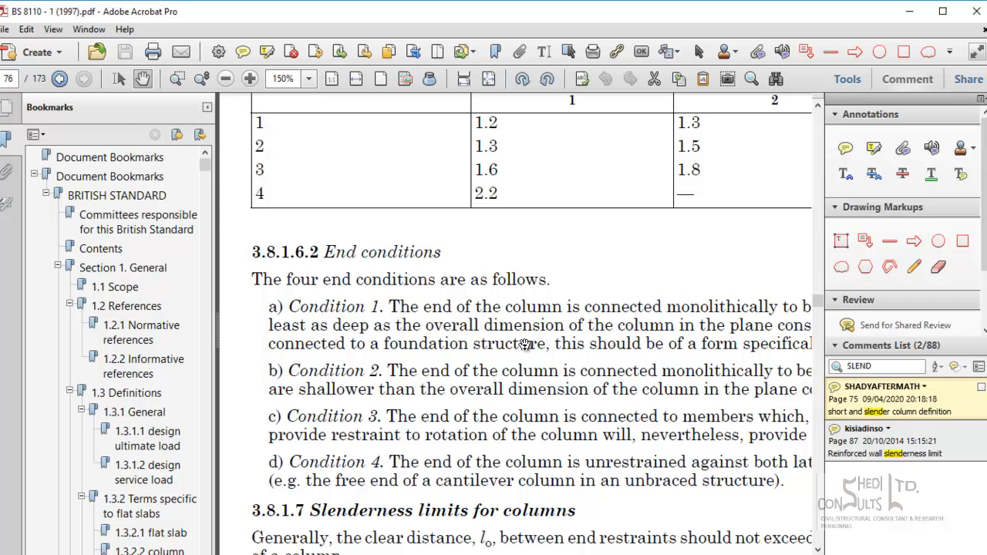
pyautogui.moveTo(530, 346); pyautogui.dragTo(398, 342)
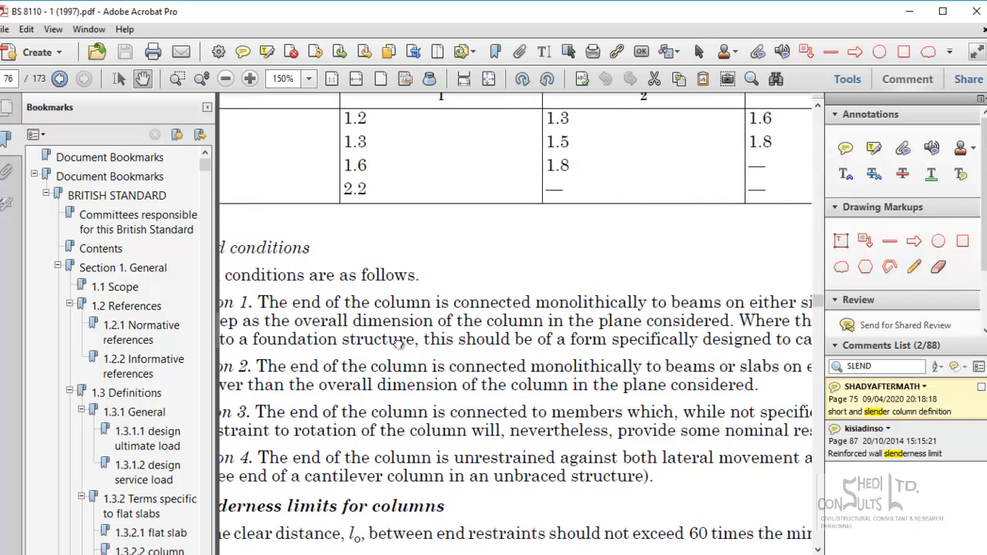
pyautogui.moveTo(533, 314); pyautogui.dragTo(686, 467)
pyautogui.moveTo(579, 289)
pyautogui.mouseDown()
pyautogui.moveTo(621, 425)
pyautogui.moveTo(543, 266)
pyautogui.mouseUp()
pyautogui.moveTo(548, 429)
pyautogui.mouseDown()
pyautogui.moveTo(524, 363)
pyautogui.moveTo(501, 346)
pyautogui.mouseUp()
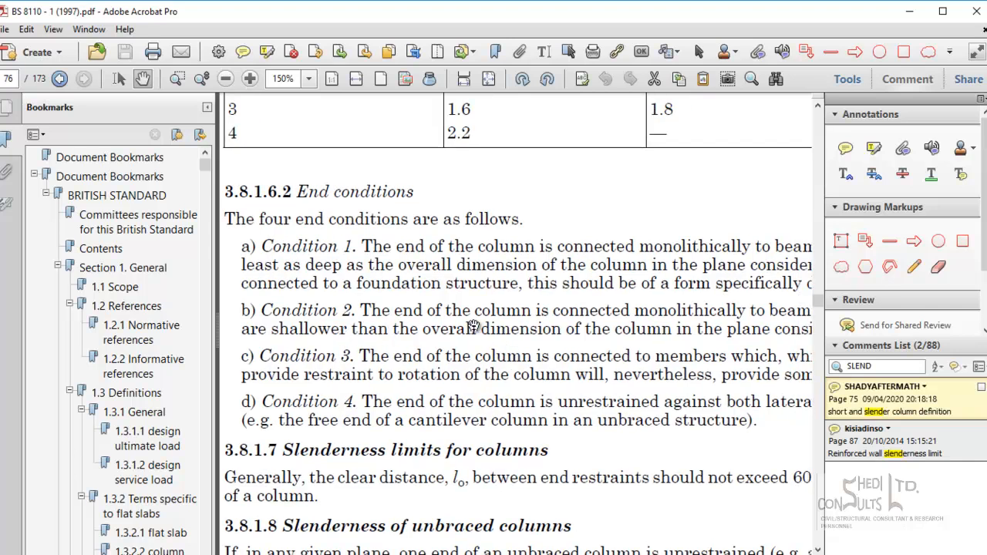
pyautogui.moveTo(609, 329); pyautogui.dragTo(463, 327)
pyautogui.moveTo(691, 361)
pyautogui.mouseDown()
pyautogui.moveTo(531, 370)
pyautogui.moveTo(802, 357)
pyautogui.mouseUp()
pyautogui.moveTo(370, 361)
pyautogui.mouseDown()
pyautogui.moveTo(500, 337)
pyautogui.moveTo(417, 330)
pyautogui.mouseUp()
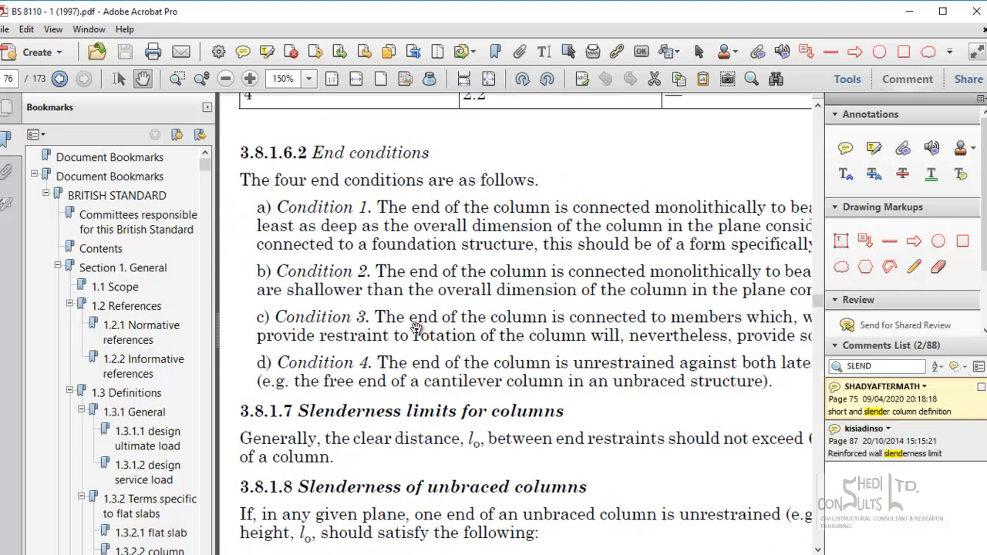
pyautogui.moveTo(448, 364); pyautogui.dragTo(395, 360)
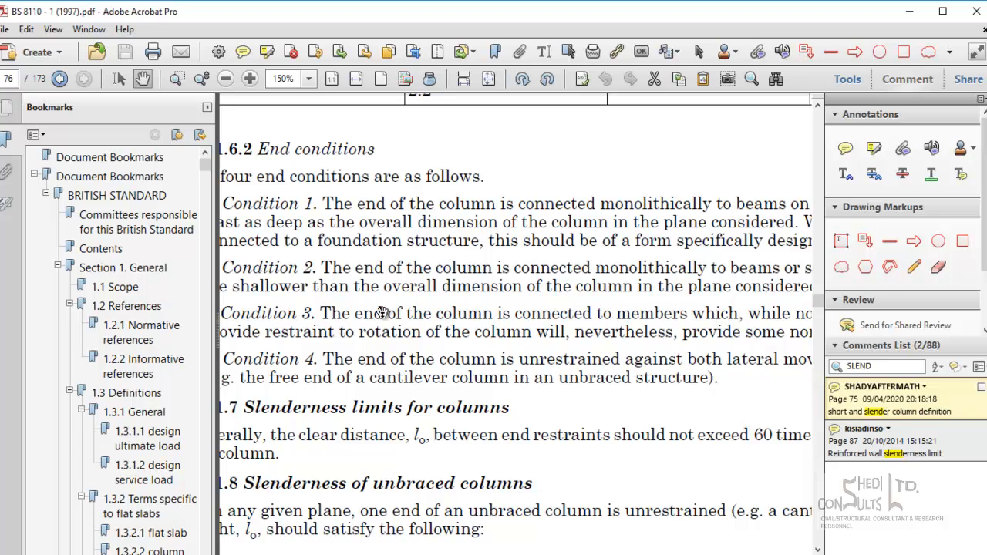
# Compare the end conditions used in Tables 3.19 and 3.20 with the wording of conditions 1 to 4
pyautogui.moveTo(378, 308); pyautogui.dragTo(506, 498)
pyautogui.moveTo(580, 323)
pyautogui.mouseDown()
pyautogui.moveTo(509, 376)
pyautogui.moveTo(563, 454)
pyautogui.mouseUp()
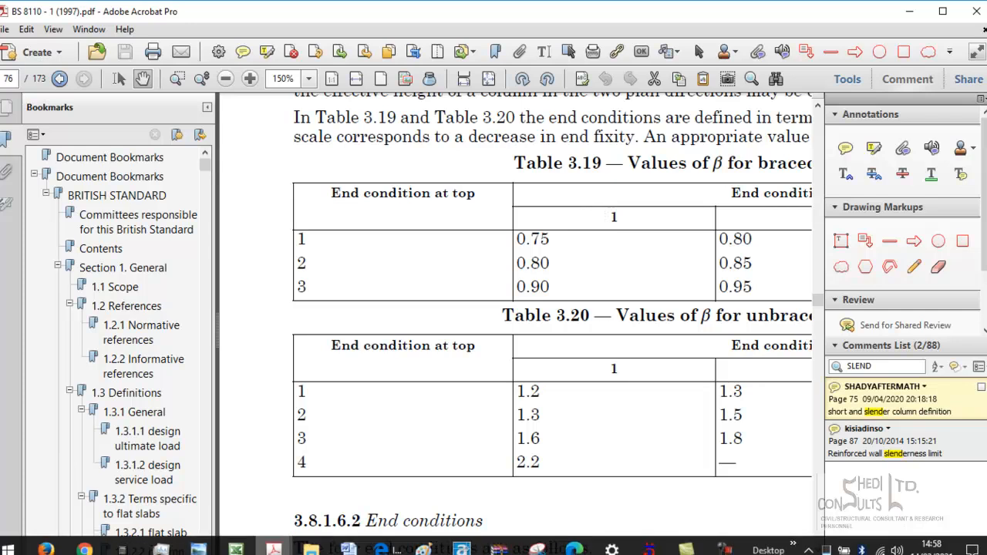
pyautogui.moveTo(499, 549)
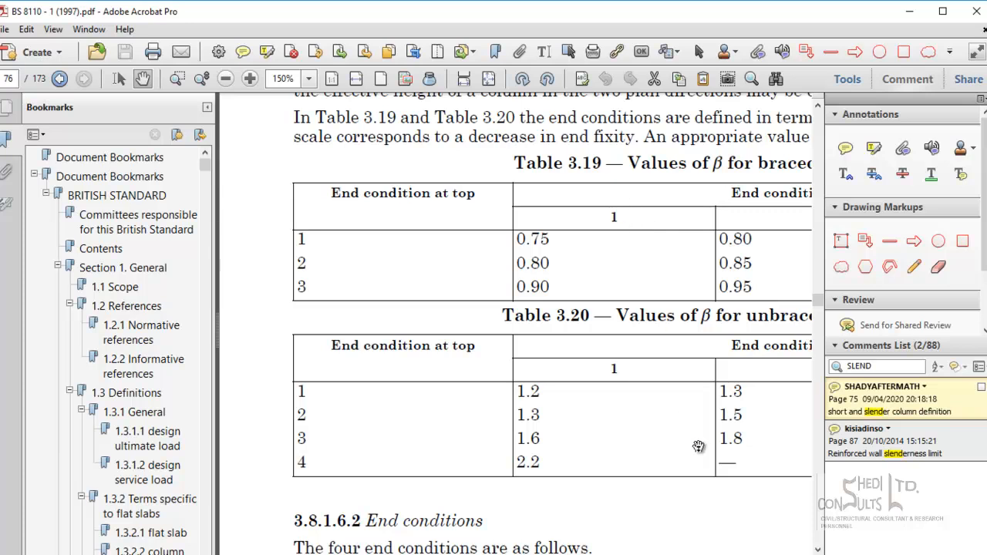
pyautogui.moveTo(699, 450); pyautogui.dragTo(697, 251)
pyautogui.scroll(-2, 645, 432)
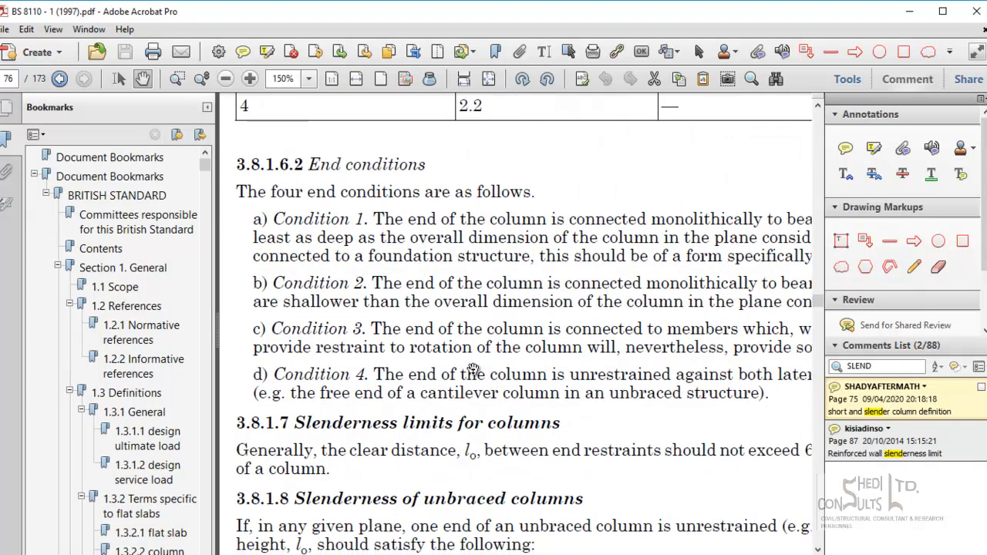
pyautogui.hscroll(2, 455, 367)
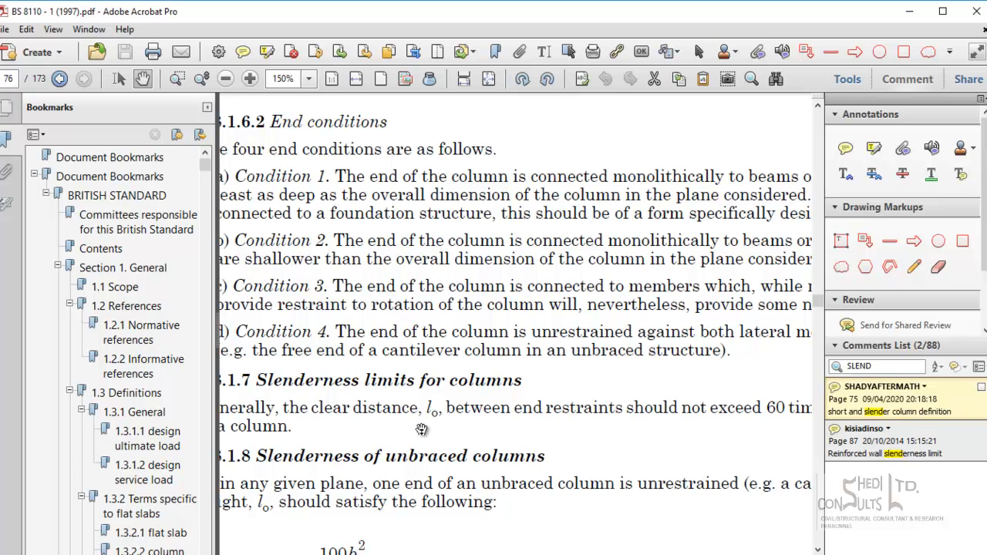
pyautogui.moveTo(699, 311); pyautogui.dragTo(446, 315)
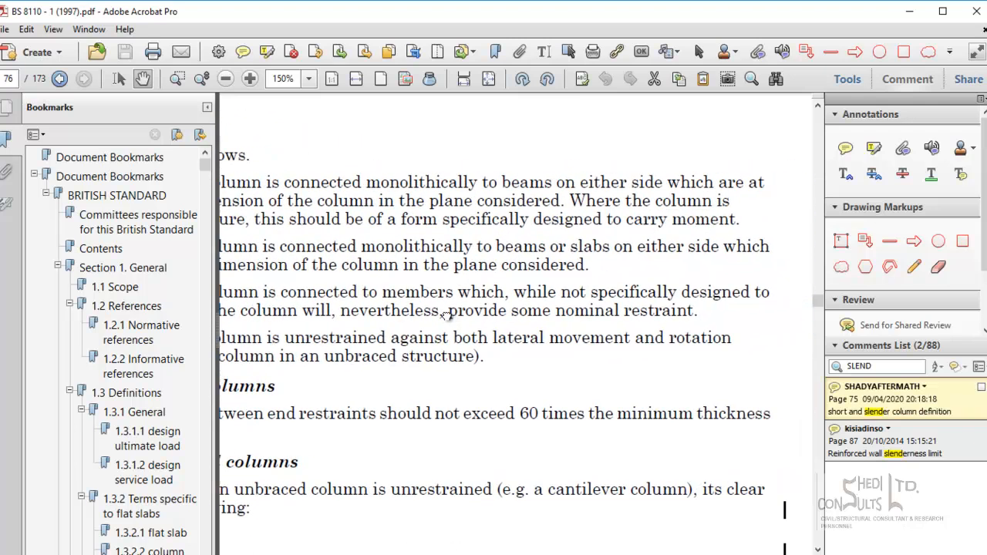
pyautogui.moveTo(512, 375); pyautogui.dragTo(793, 360)
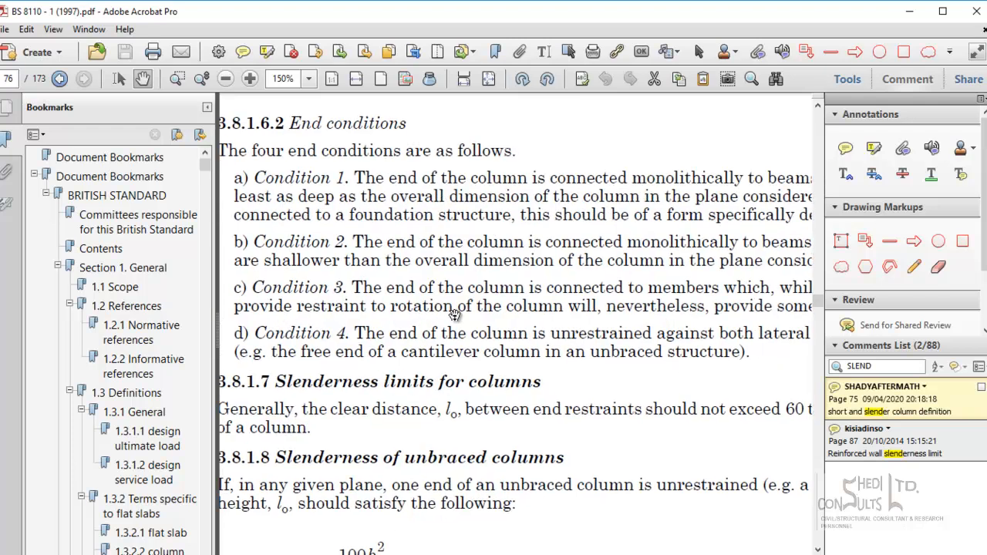
pyautogui.moveTo(645, 347); pyautogui.dragTo(455, 357)
pyautogui.moveTo(503, 396); pyautogui.dragTo(721, 386)
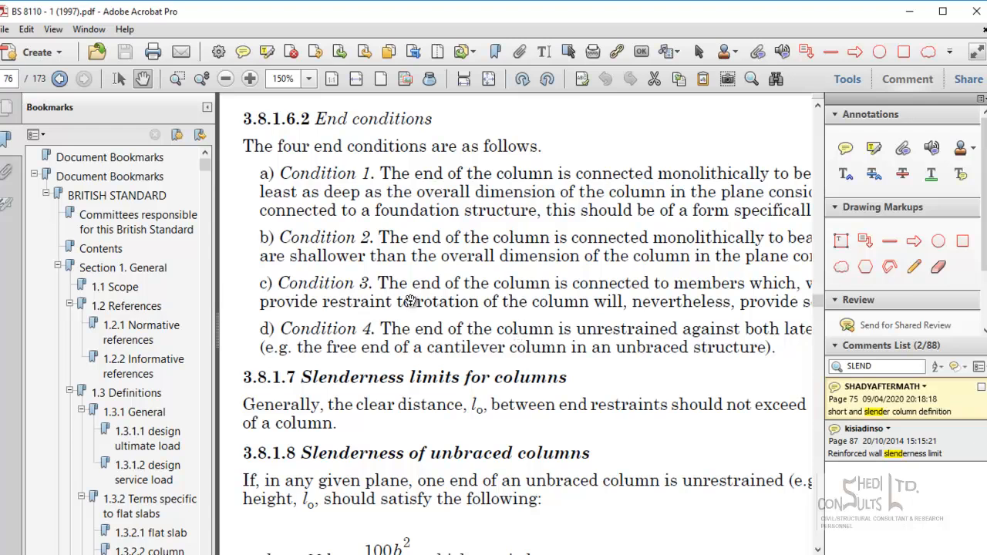
pyautogui.moveTo(430, 390); pyautogui.dragTo(301, 386)
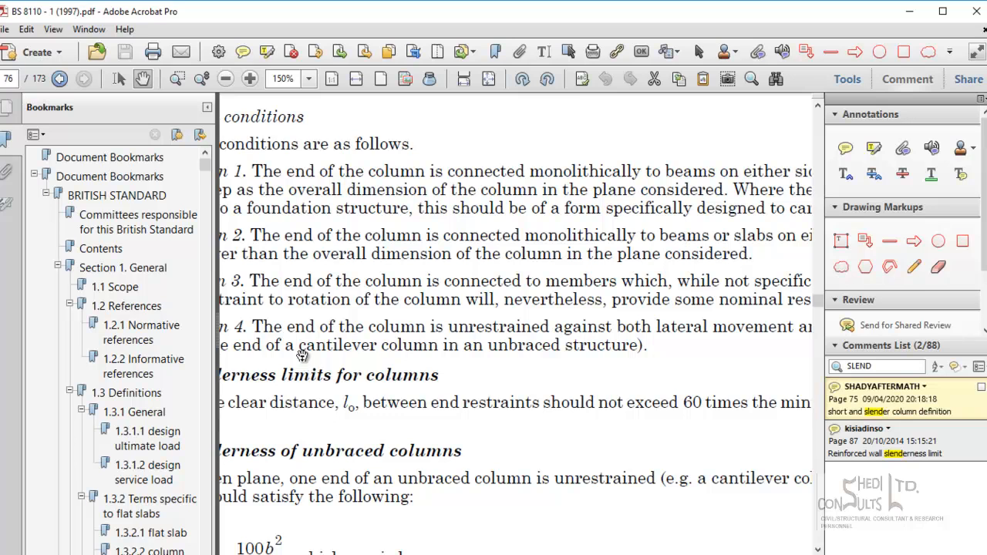
pyautogui.moveTo(617, 368); pyautogui.dragTo(744, 389)
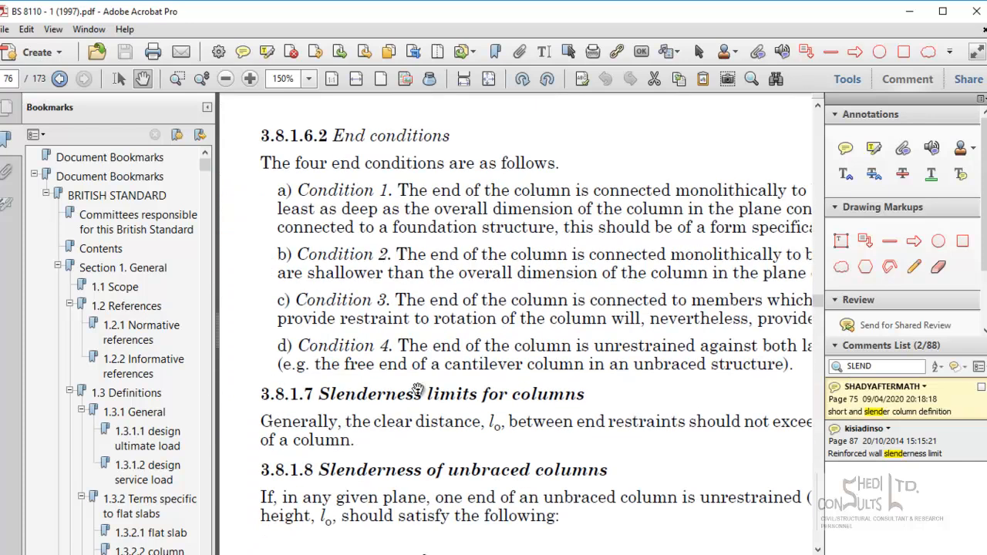
# Look up the β values for braced and unbraced columns in Tables 3.19 and 3.20 again
pyautogui.moveTo(551, 275); pyautogui.dragTo(540, 510)
pyautogui.moveTo(599, 316); pyautogui.dragTo(274, 434)
pyautogui.moveTo(430, 409); pyautogui.dragTo(703, 193)
pyautogui.moveTo(479, 394); pyautogui.dragTo(563, 524)
pyautogui.moveTo(521, 317); pyautogui.dragTo(504, 493)
pyautogui.moveTo(643, 378); pyautogui.dragTo(689, 371)
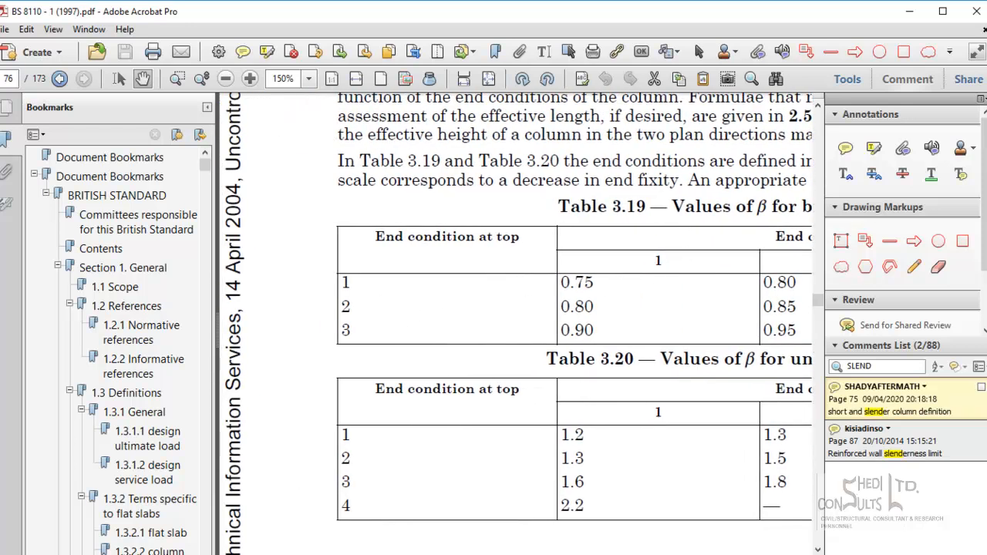
# Switch to the 4 storey structure model in STAAD.Pro and close its rendered view window
pyautogui.moveTo(685, 549)
pyautogui.click(650, 549)
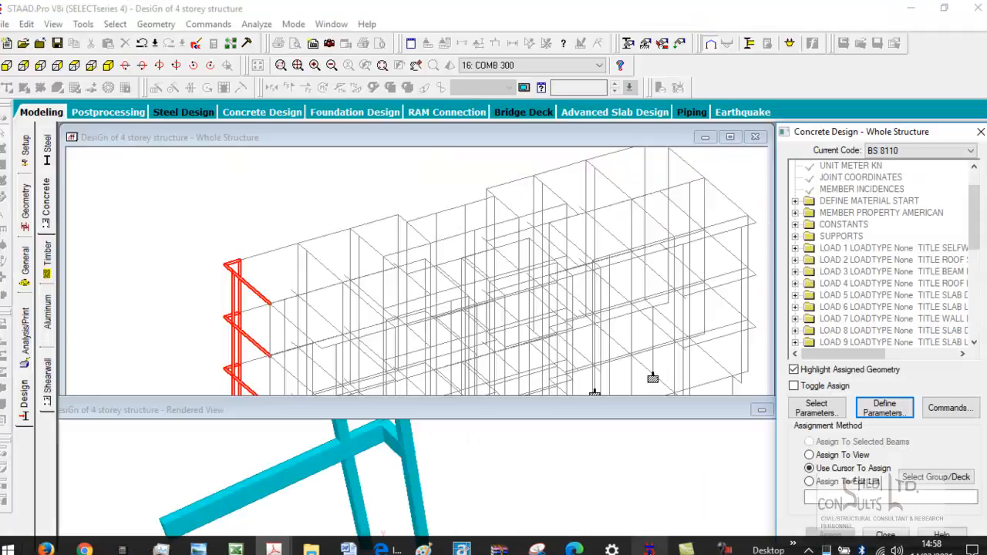
pyautogui.doubleClick(693, 412)
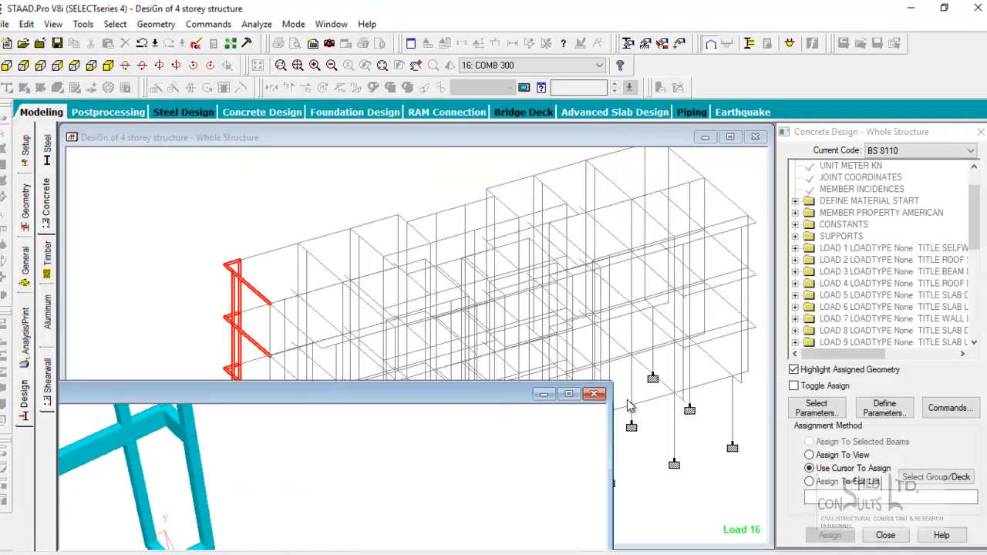
pyautogui.click(595, 395)
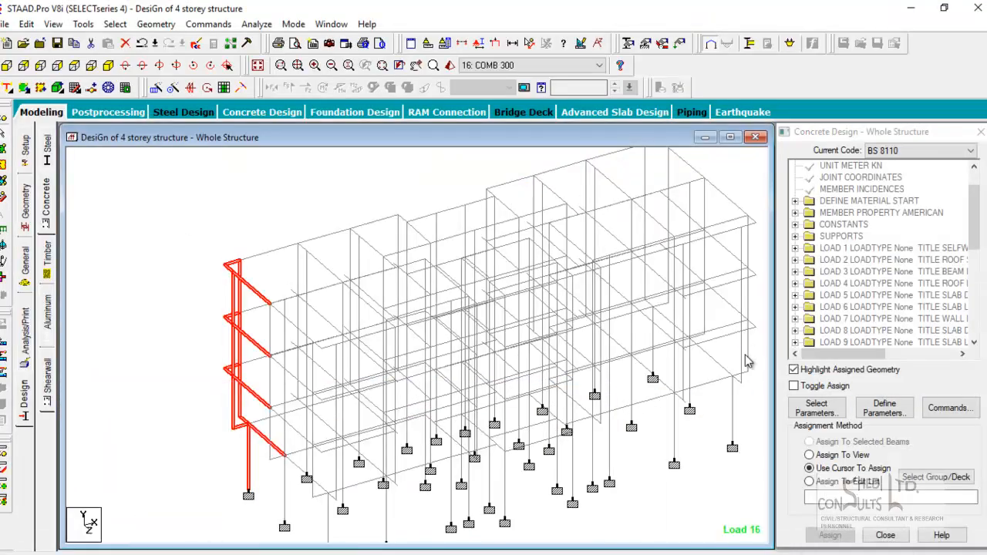
# Add the ELY concrete design parameter with a member length factor of 0.75 about the local Y direction
pyautogui.click(887, 411)
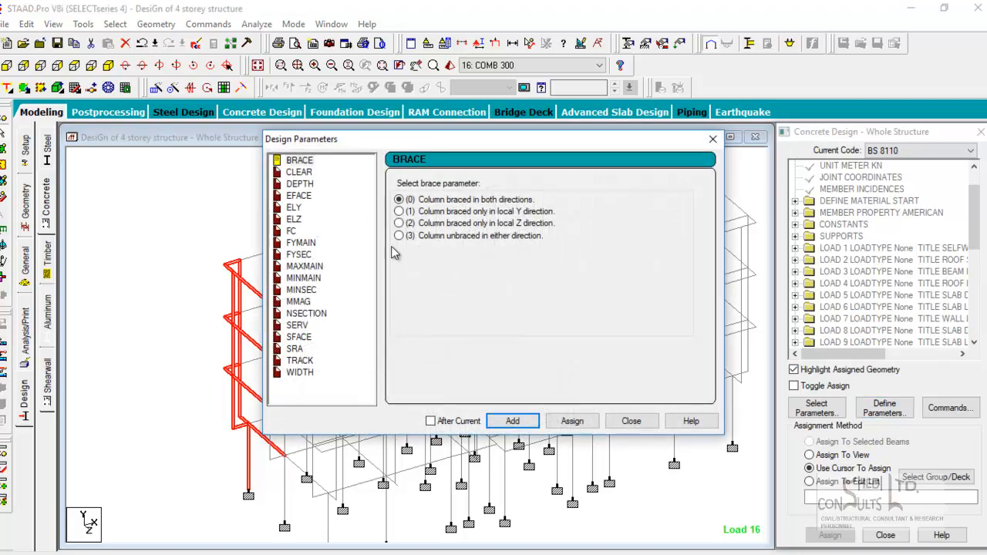
pyautogui.click(294, 209)
pyautogui.doubleClick(526, 228)
pyautogui.write('0.75')
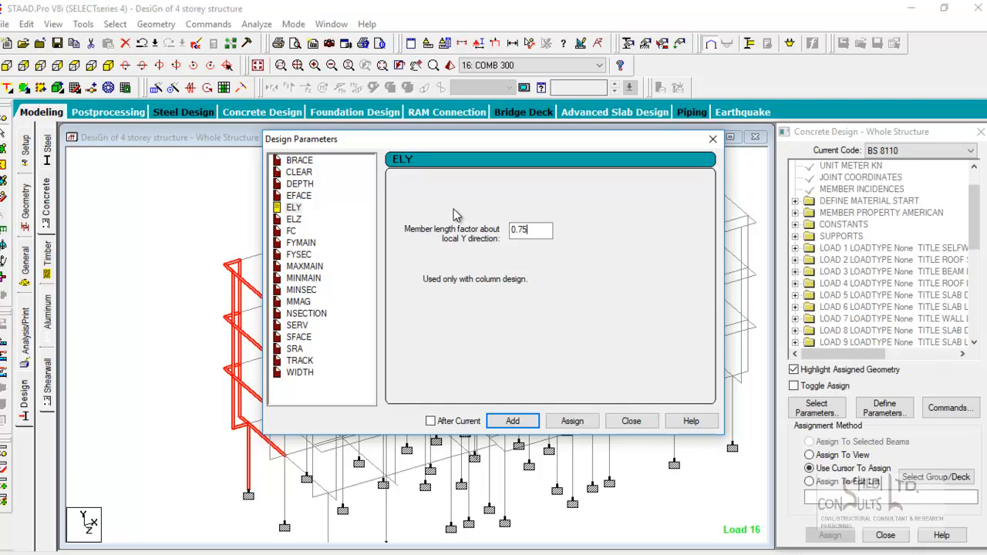
pyautogui.click(513, 421)
# Add the ELZ design parameter with a member length factor about the local Z direction
pyautogui.click(290, 210)
pyautogui.click(293, 220)
pyautogui.doubleClick(511, 231)
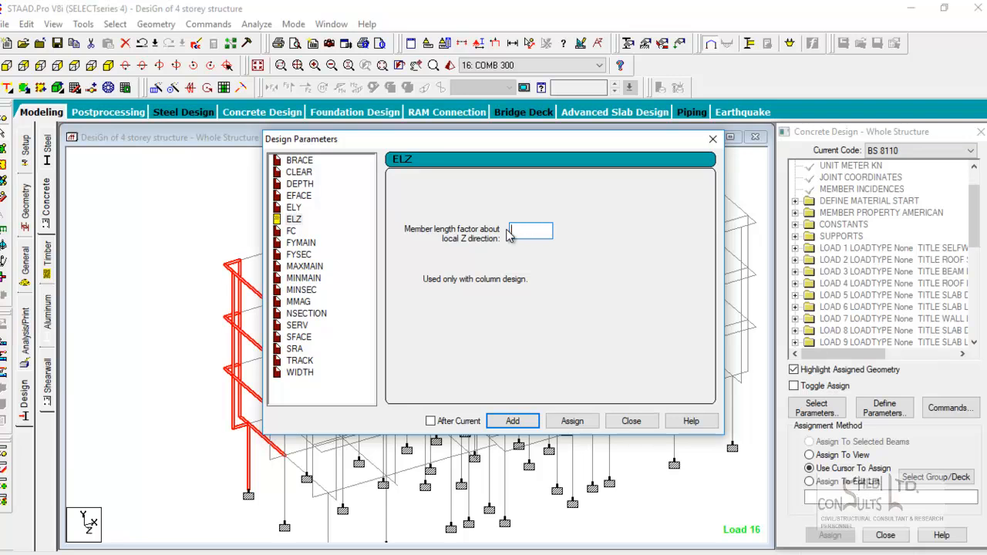
pyautogui.click(513, 421)
# Add the FC design parameter with a concrete compressive strength of 22000 kN/m2
pyautogui.click(292, 233)
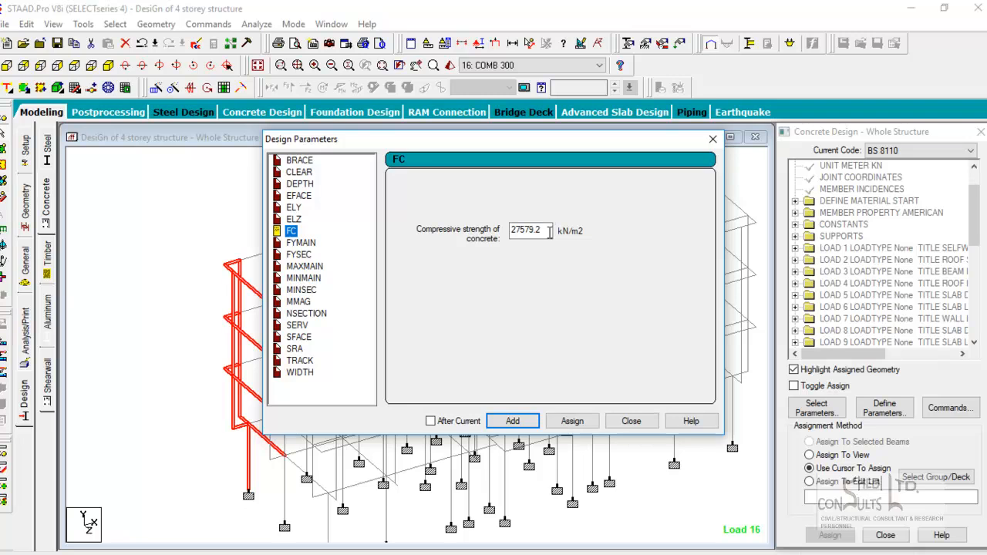
pyautogui.moveTo(550, 231); pyautogui.dragTo(506, 230)
pyautogui.write('22000')
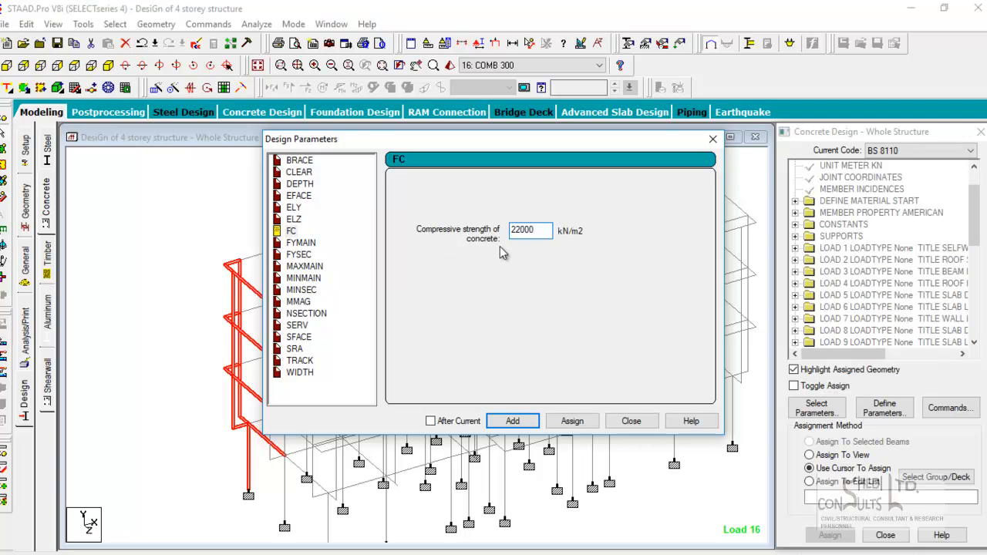
pyautogui.click(515, 422)
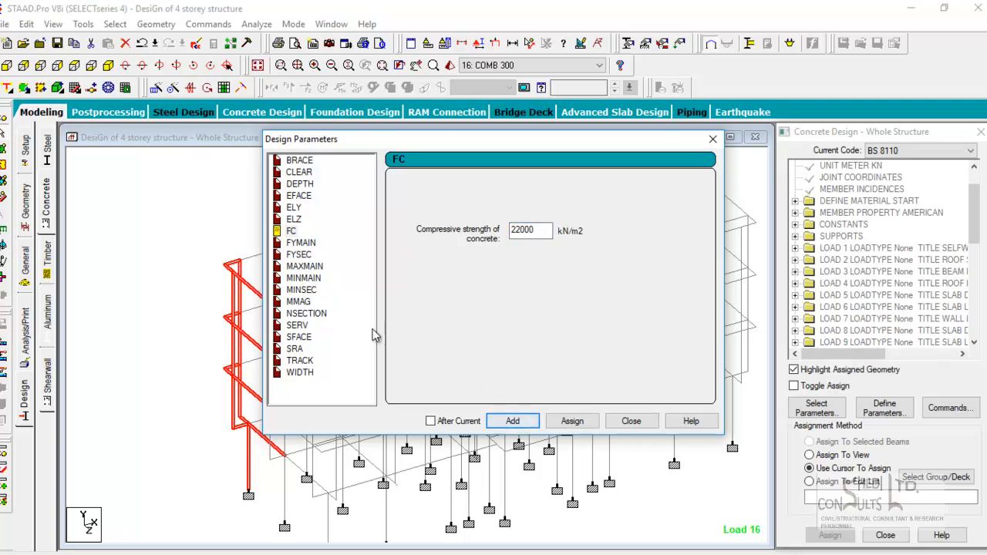
# Add the FYMAIN design parameter with a main reinforcement yield strength of 41000 kN/m2
pyautogui.click(305, 243)
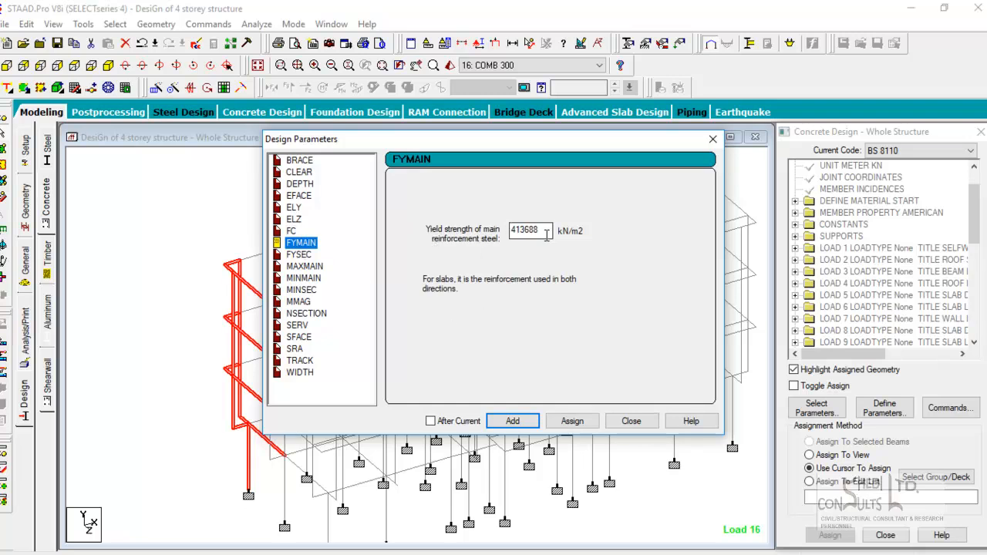
pyautogui.moveTo(548, 231); pyautogui.dragTo(514, 232)
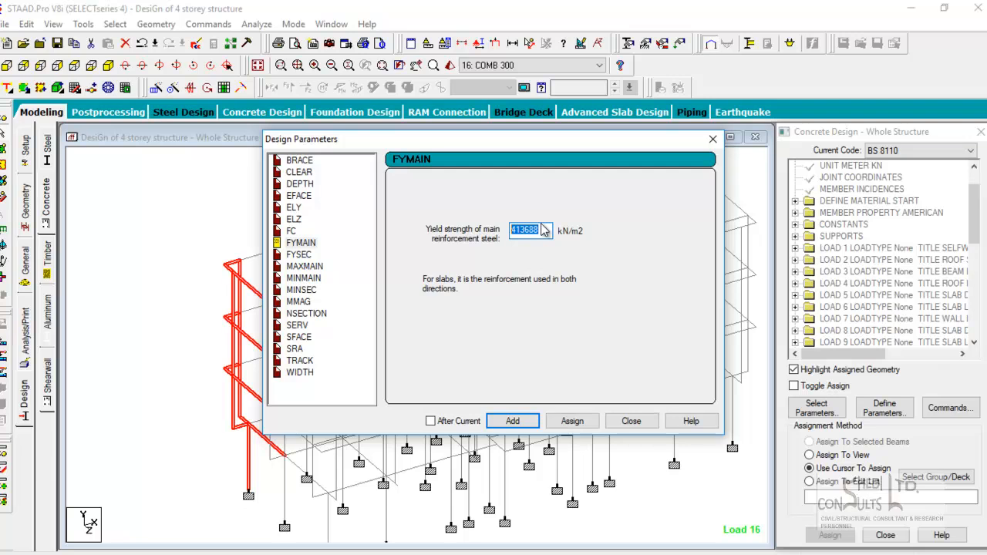
pyautogui.write('41')
pyautogui.click(510, 421)
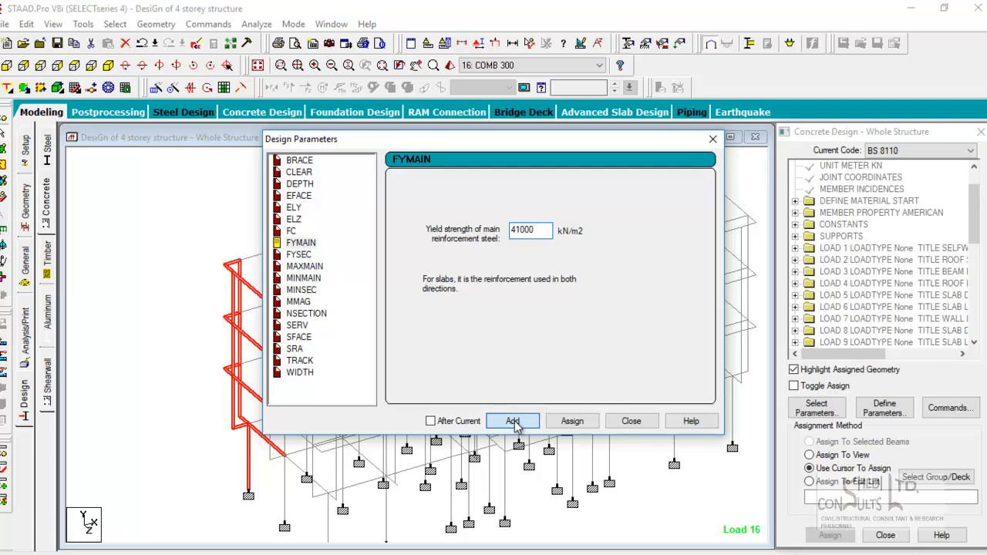
# Add the FYSEC design parameter with a shear reinforcement yield strength of 410000 kN/m2
pyautogui.click(300, 255)
pyautogui.click(543, 229)
pyautogui.moveTo(542, 230); pyautogui.dragTo(481, 217)
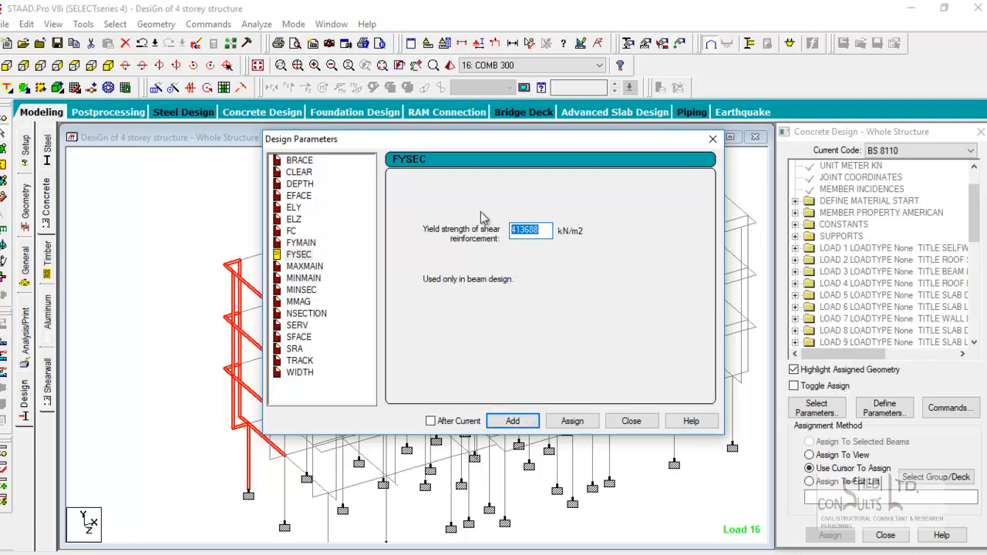
pyautogui.write('41')
pyautogui.click(512, 422)
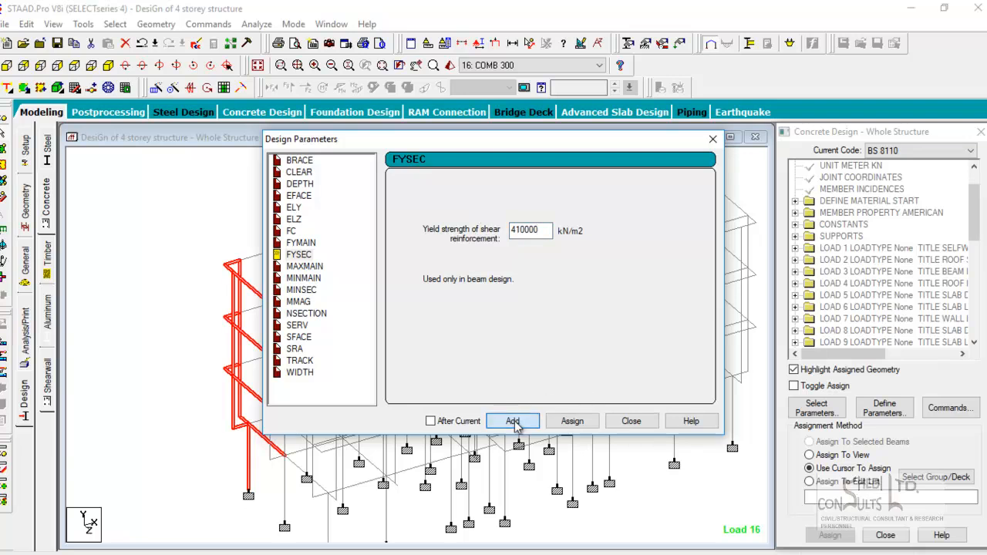
# Add two MAXMAIN design parameters with maximum main reinforcement sizes of 20 mm and 16 mm
pyautogui.click(307, 268)
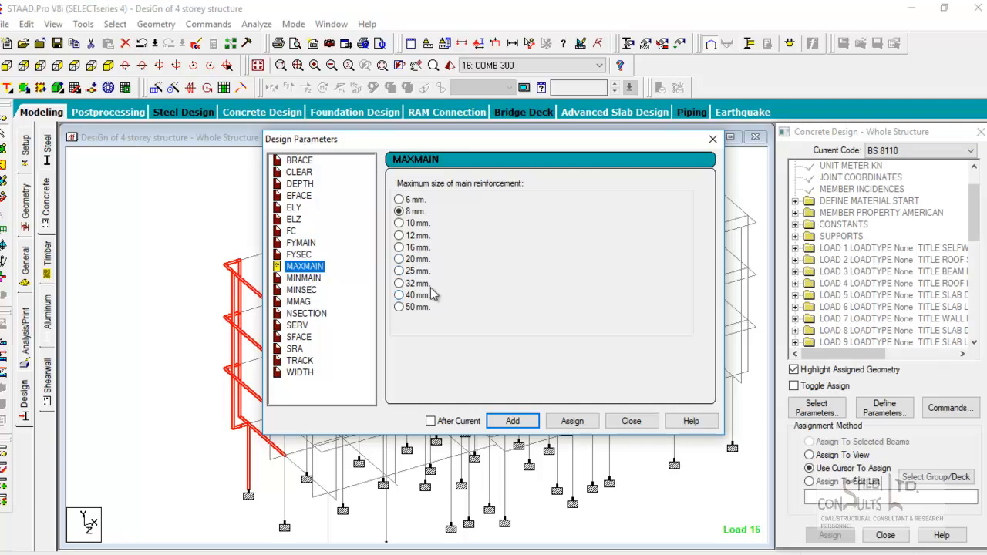
pyautogui.click(399, 259)
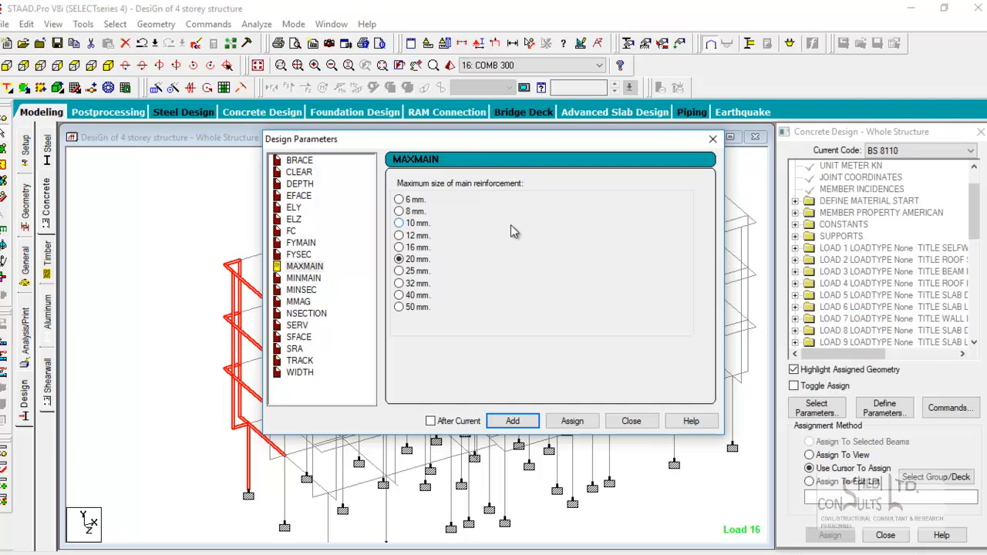
pyautogui.click(399, 247)
pyautogui.click(515, 421)
# Add two MINMAIN design parameters with minimum main reinforcement sizes of 16 mm and 12 mm
pyautogui.click(312, 279)
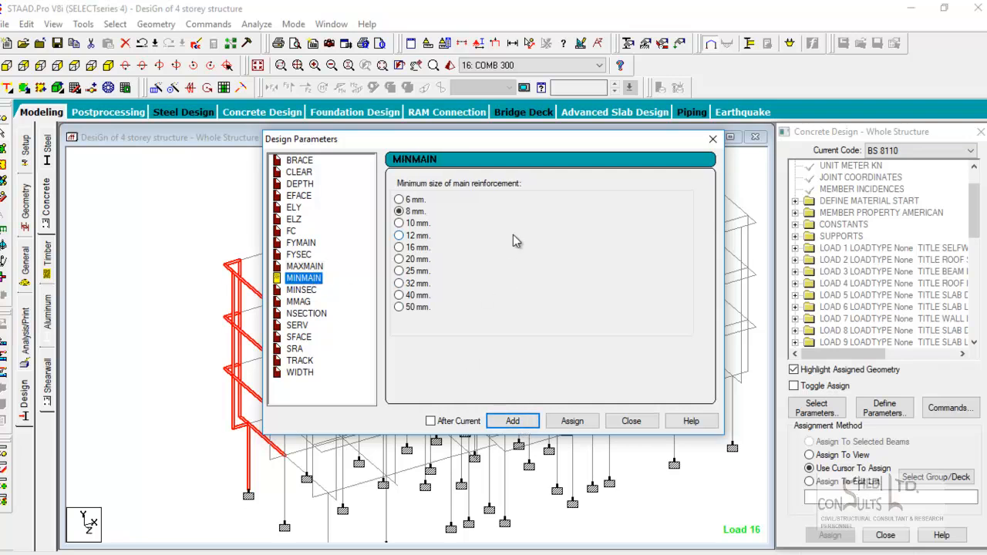
pyautogui.click(399, 248)
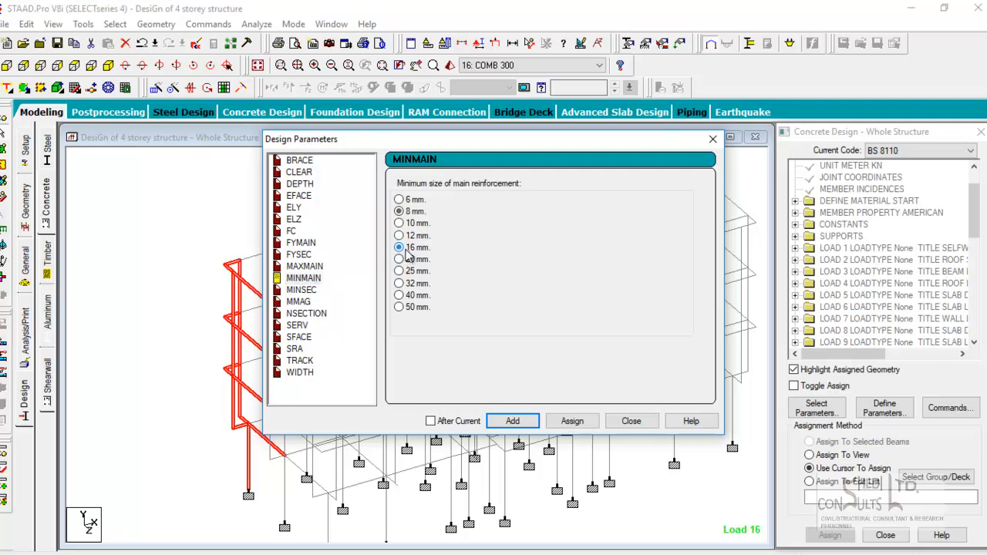
pyautogui.click(516, 426)
pyautogui.click(399, 236)
pyautogui.click(517, 423)
pyautogui.click(975, 217)
pyautogui.click(588, 346)
# Add the MINSEC design parameter with a minimum shear reinforcement size of 10 mm
pyautogui.click(301, 290)
pyautogui.click(403, 223)
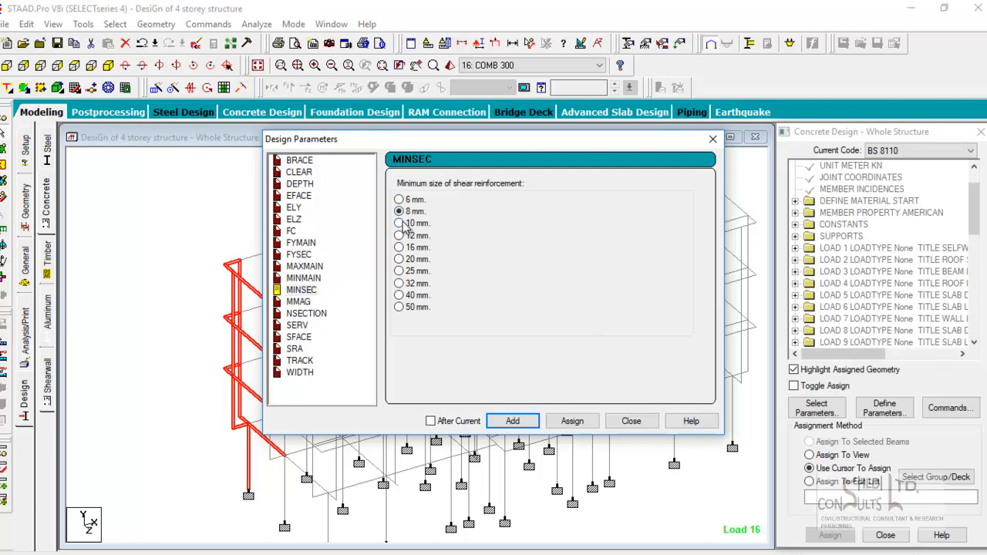
pyautogui.click(521, 422)
# Review the options of the NSECTION, SERV, SFACE and SRA design parameters
pyautogui.click(308, 314)
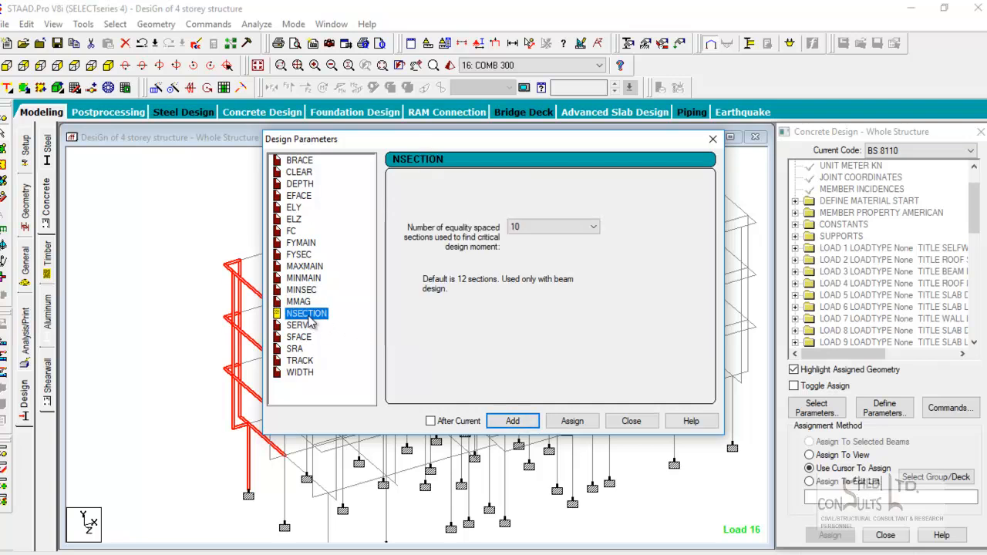
pyautogui.click(303, 326)
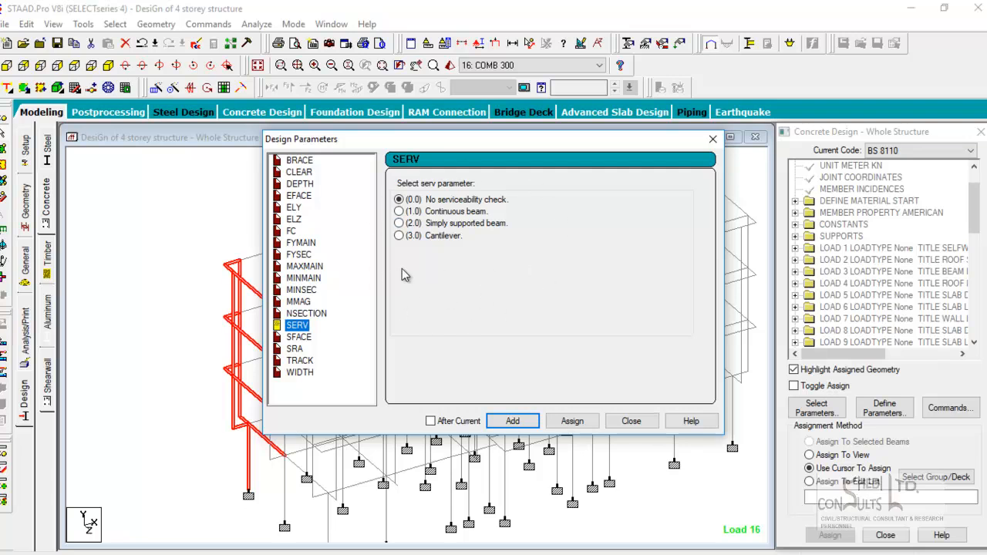
pyautogui.click(300, 340)
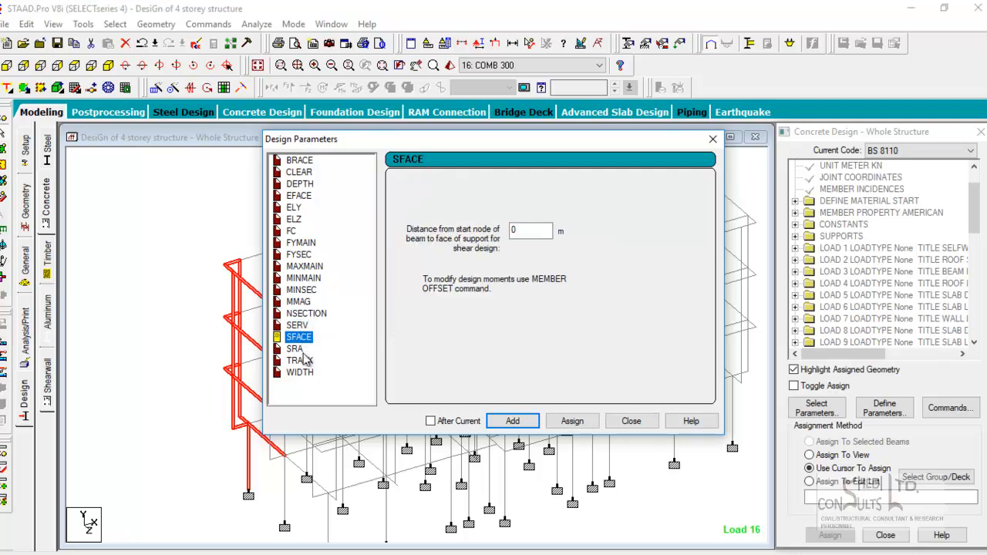
pyautogui.click(300, 349)
# Add the TRACK design parameter with the (1.0) detailed beam design output option, and finish defining parameters
pyautogui.click(306, 363)
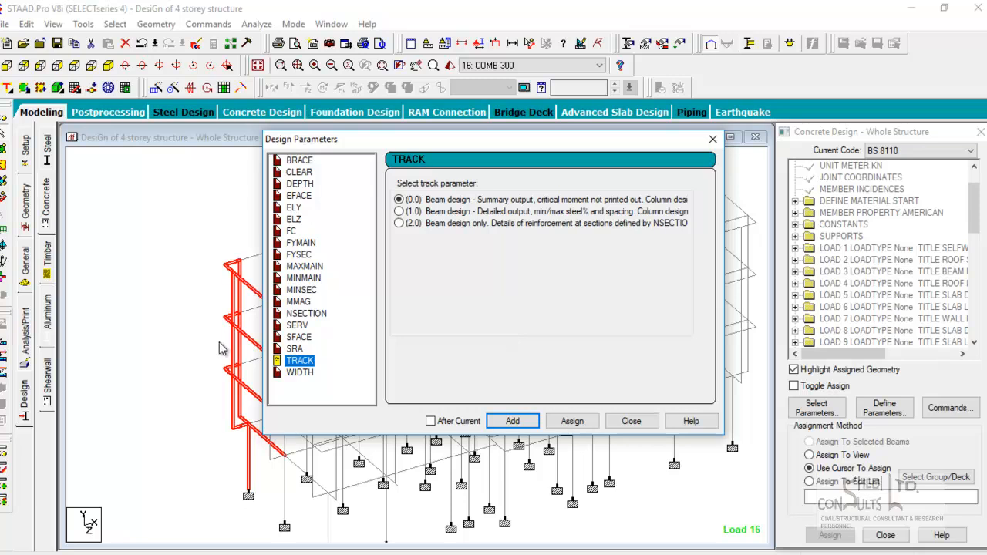
pyautogui.moveTo(471, 148); pyautogui.dragTo(448, 154)
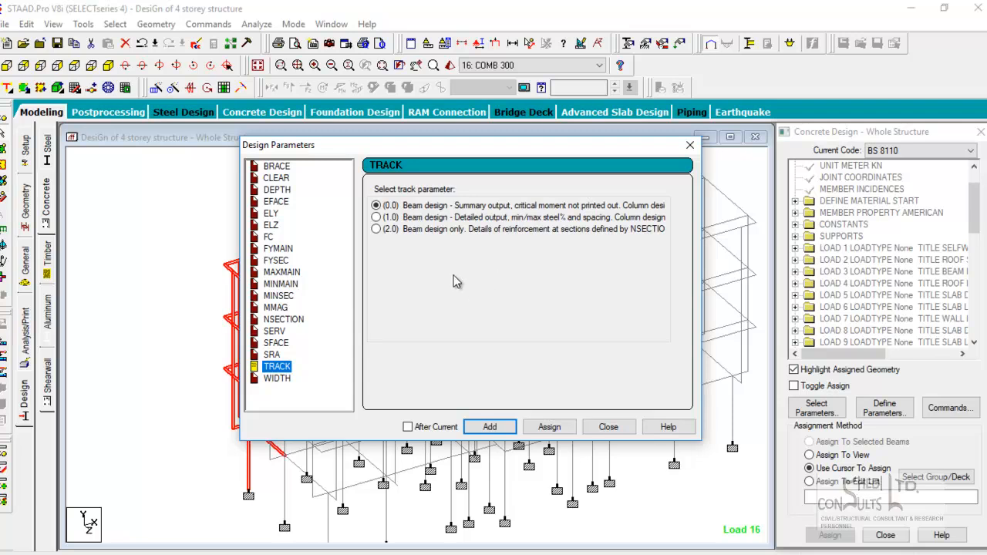
pyautogui.click(376, 218)
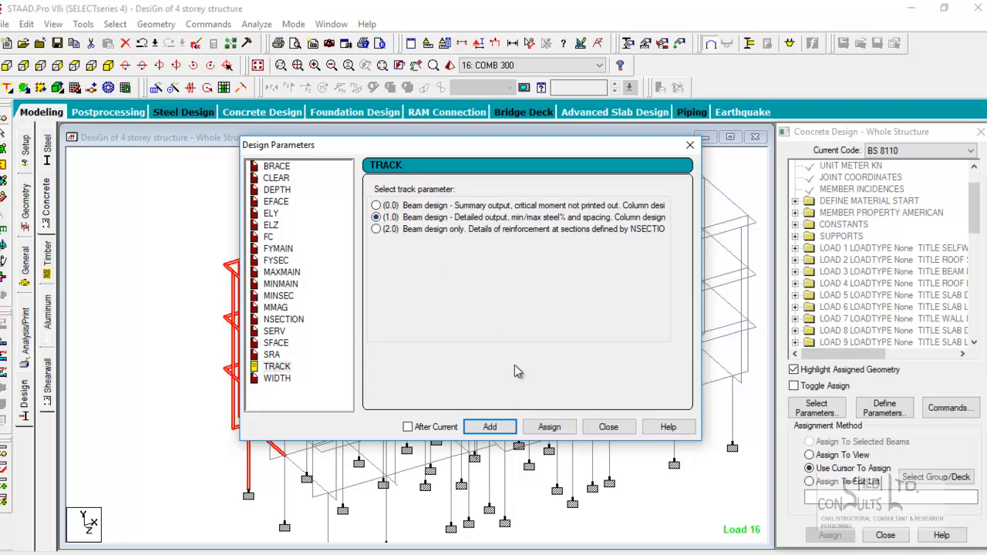
pyautogui.click(494, 428)
pyautogui.click(608, 428)
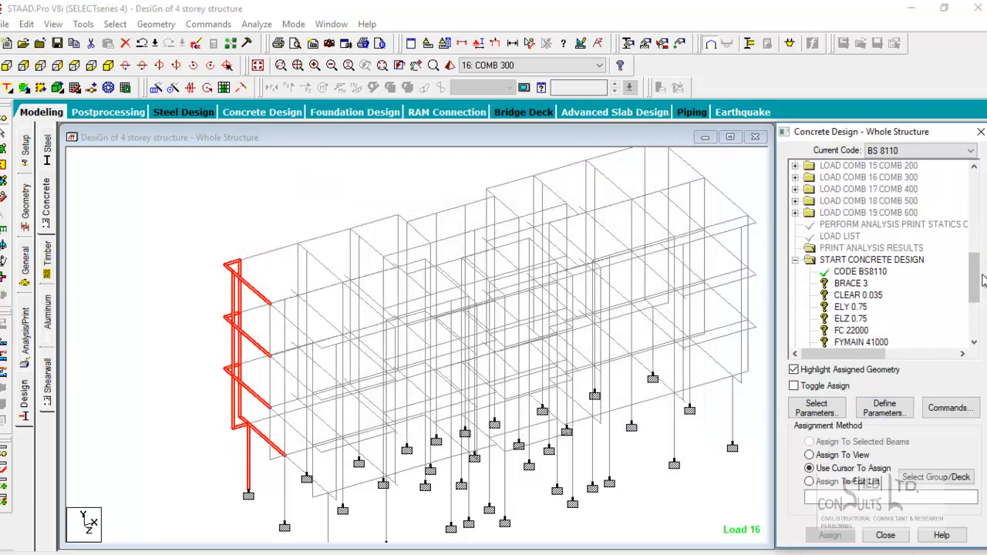
# Clear the current member selection in the model and bring the concrete design parameter list into view
pyautogui.scroll(-3, 974, 278)
pyautogui.click(639, 485)
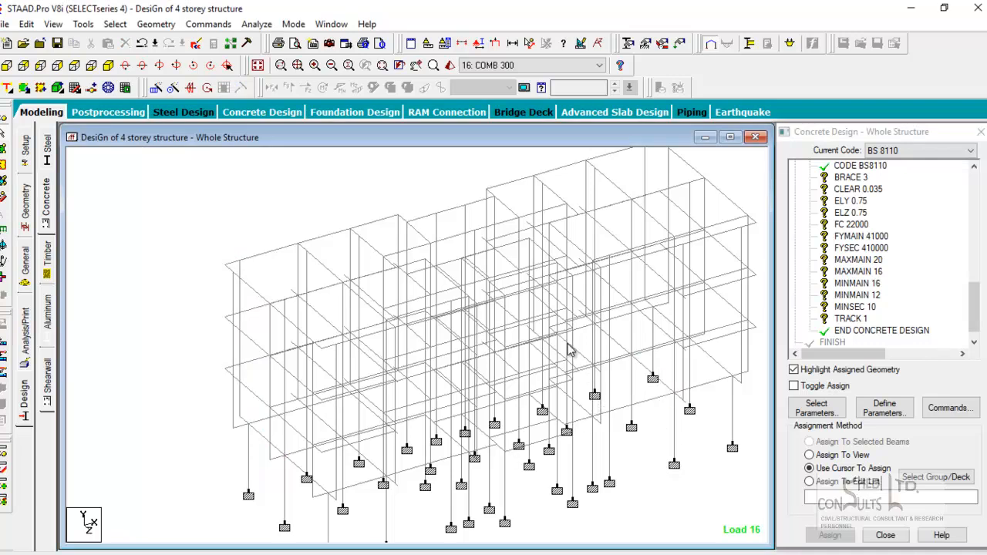
pyautogui.click(856, 167)
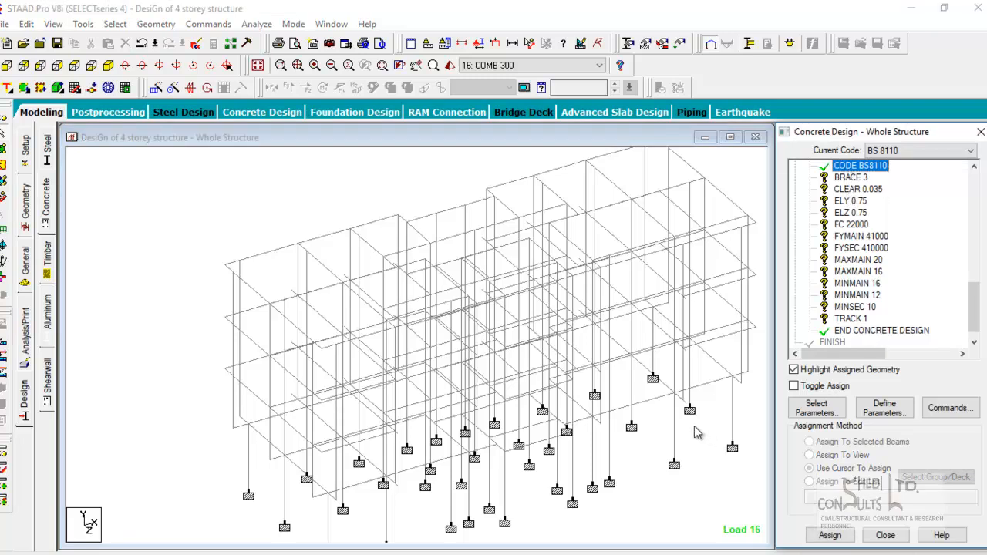
pyautogui.moveTo(695, 427); pyautogui.dragTo(588, 435, button='middle')
pyautogui.scroll(-2, 587, 424)
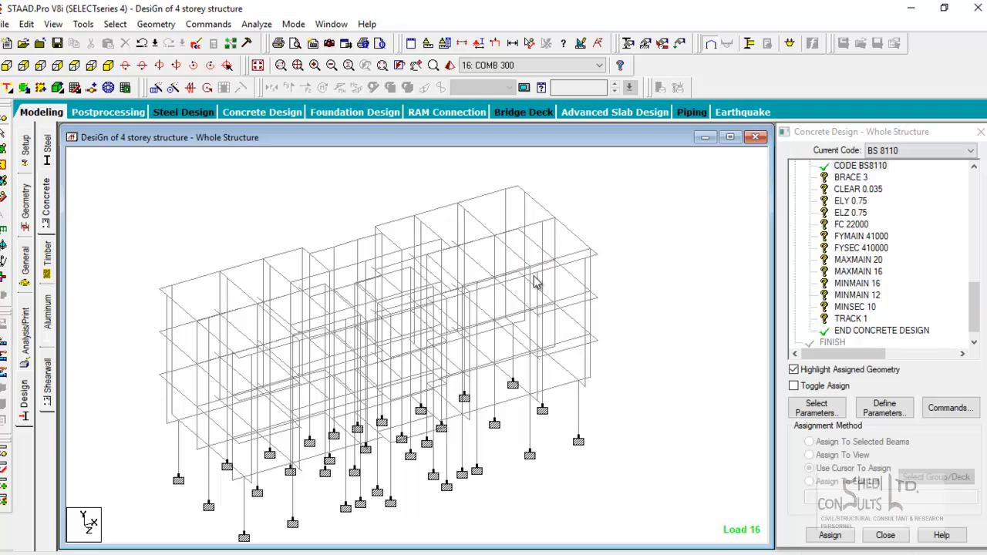
pyautogui.moveTo(501, 292); pyautogui.dragTo(549, 282, button='middle')
pyautogui.scroll(2, 503, 226)
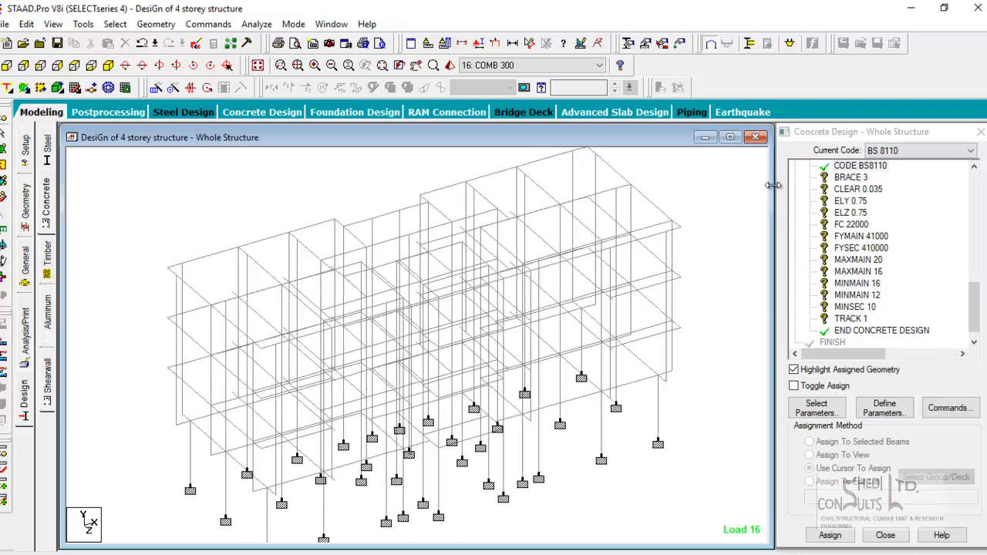
# Check the bracing option stored in the BRACE 3 design parameter without modifying it
pyautogui.click(849, 178)
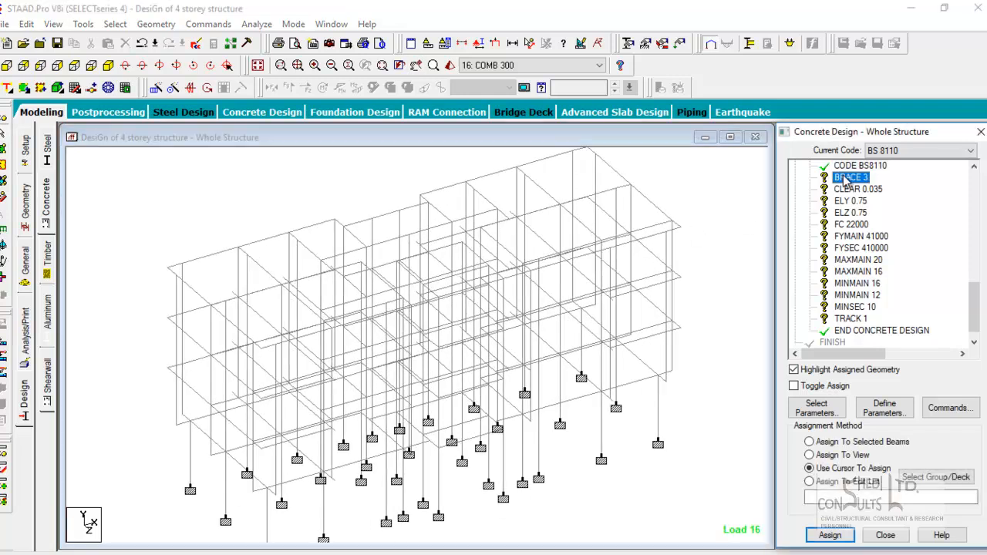
pyautogui.rightClick(849, 178)
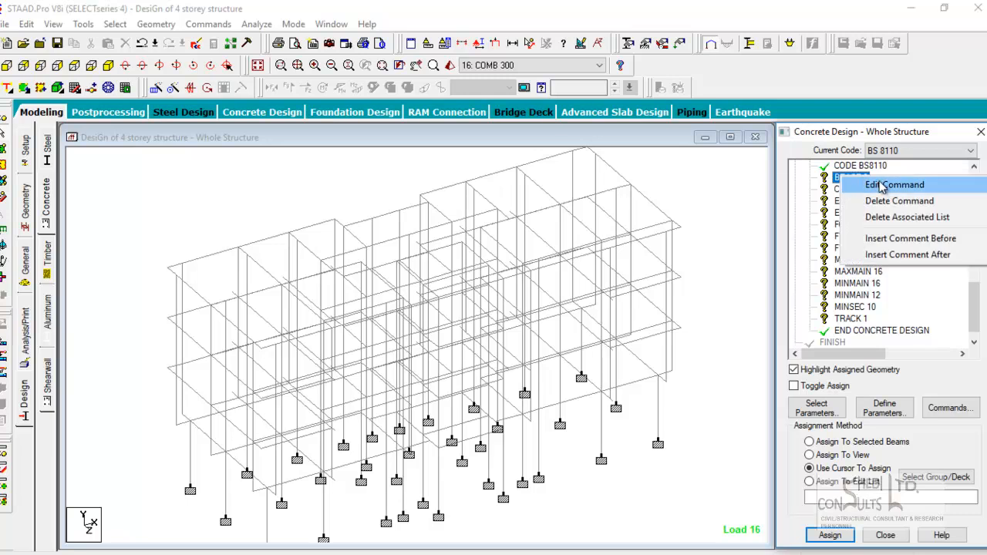
pyautogui.click(883, 186)
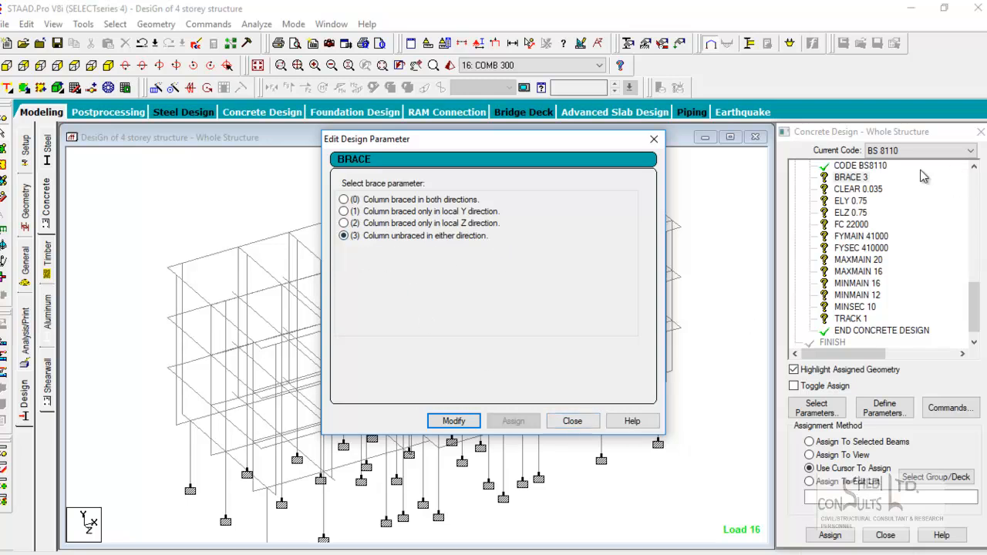
pyautogui.click(573, 421)
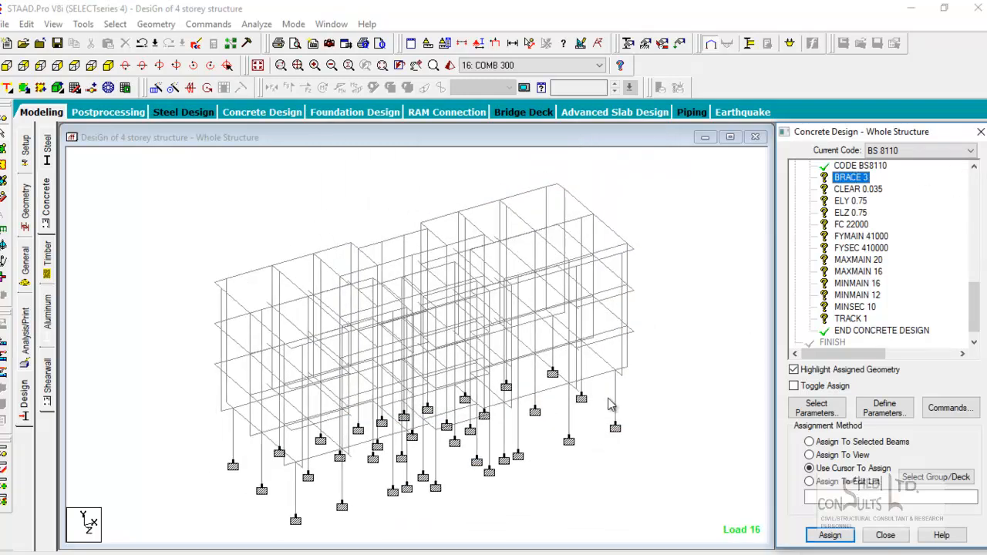
# Select all columns as the members parallel to the Y axis and show only the selected objects
pyautogui.scroll(-1, 302, 288)
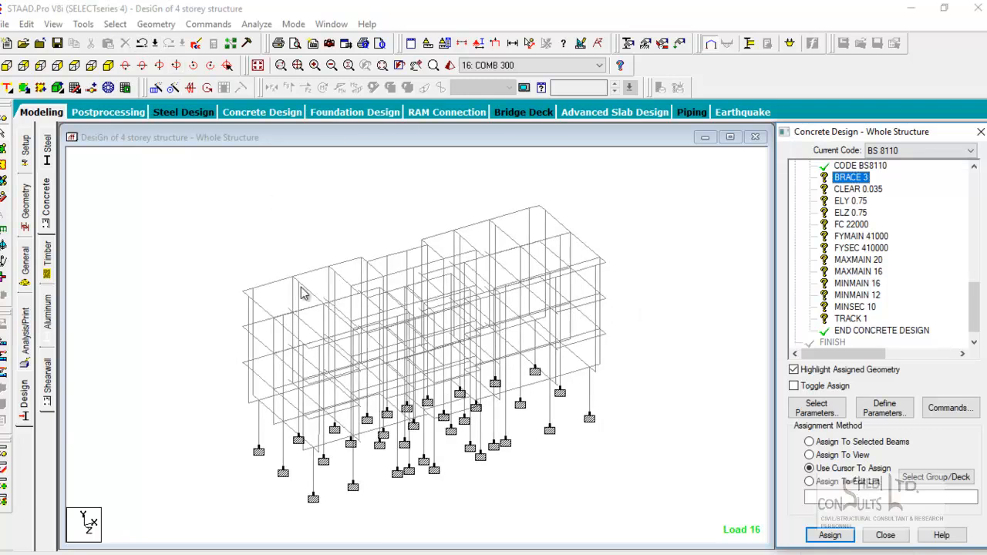
pyautogui.scroll(1, 258, 266)
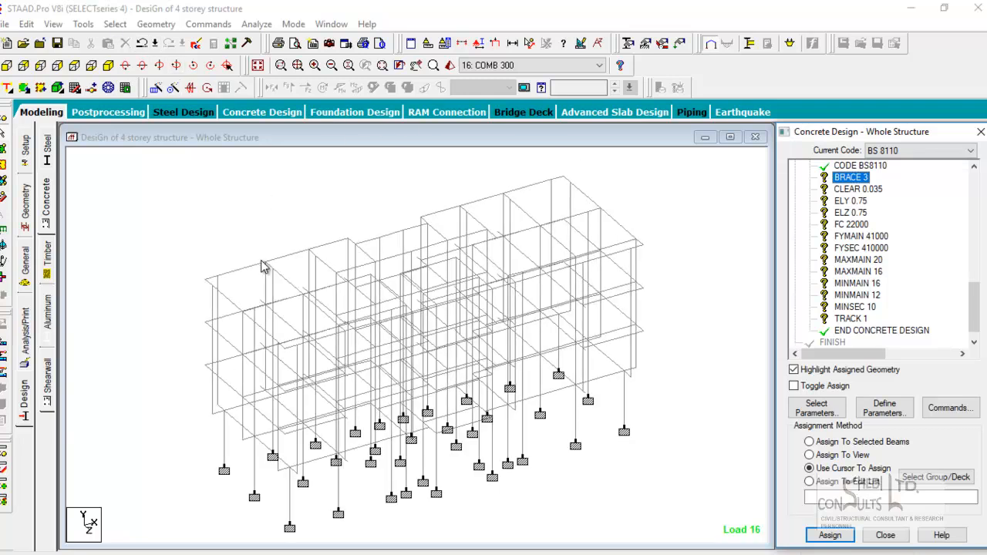
pyautogui.click(114, 24)
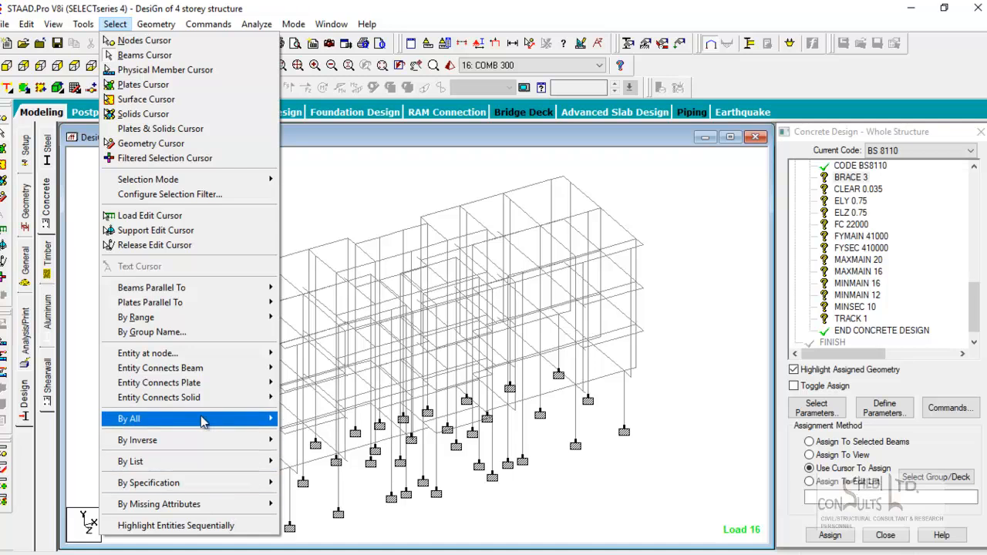
pyautogui.moveTo(255, 288)
pyautogui.click(314, 307)
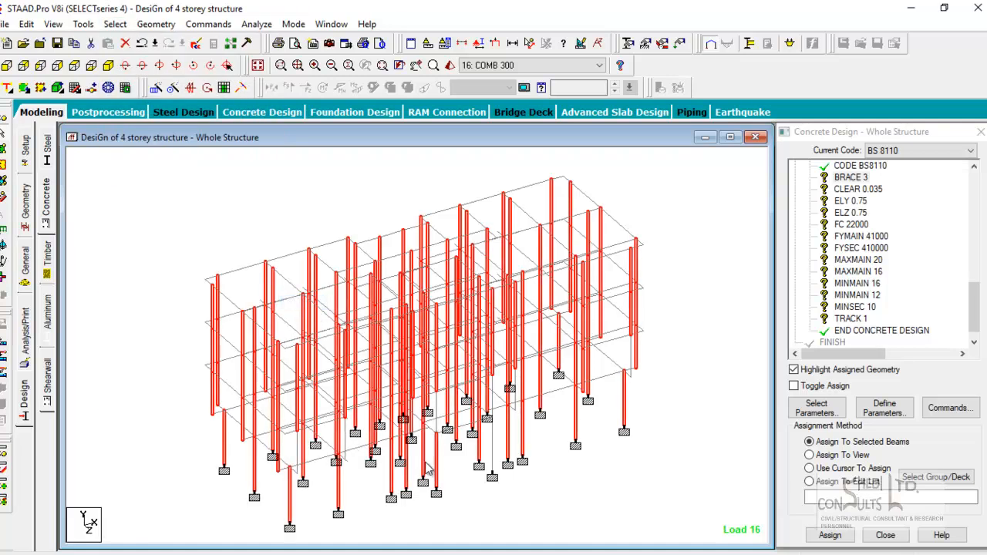
pyautogui.click(54, 27)
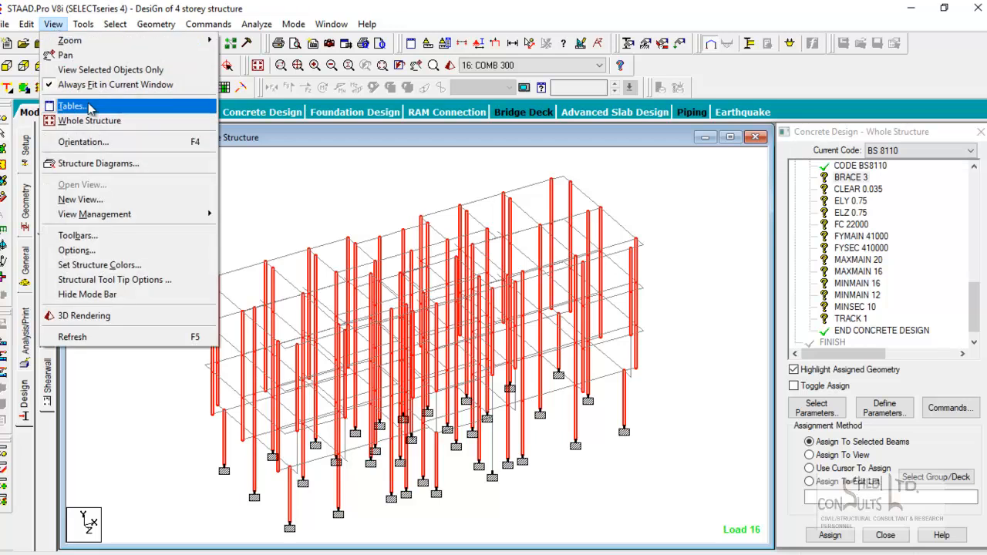
pyautogui.click(115, 64)
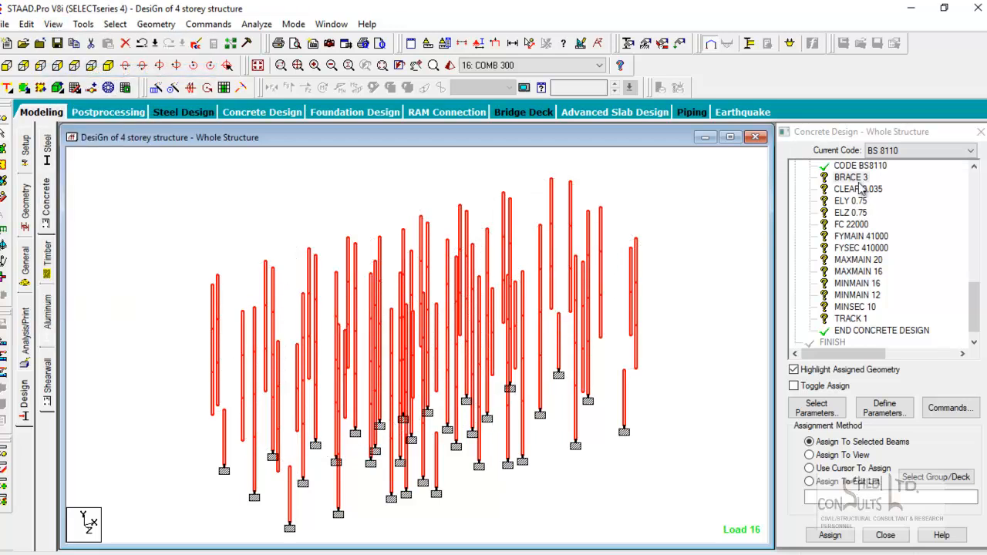
# Assign the BRACE 3 parameter to the selected columns and restore the whole structure view
pyautogui.click(853, 179)
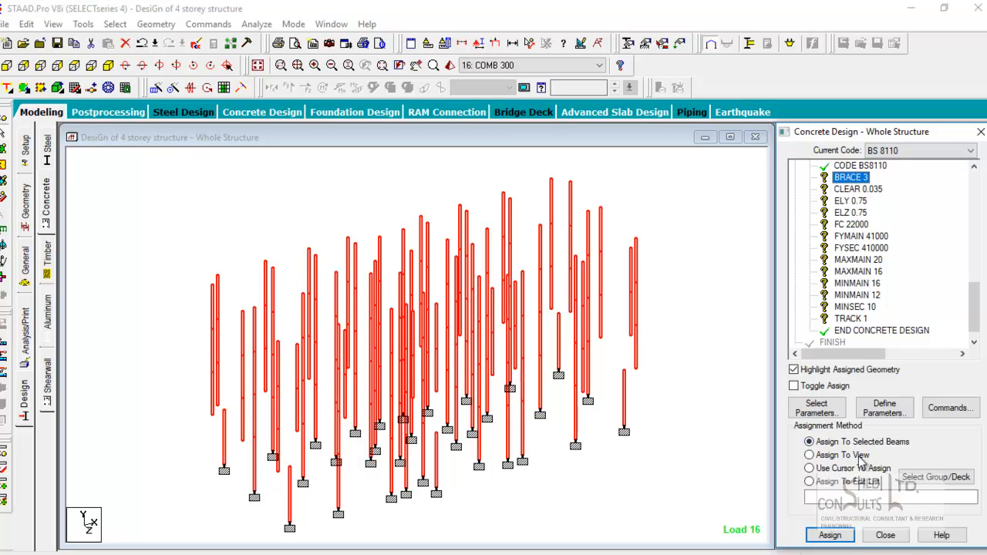
pyautogui.click(830, 534)
pyautogui.click(876, 375)
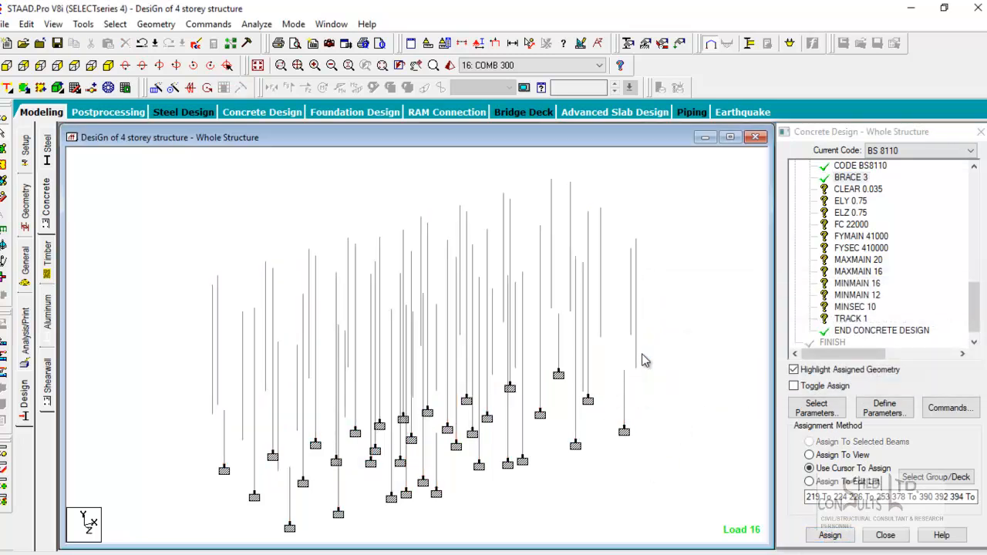
pyautogui.click(257, 65)
pyautogui.scroll(1, 847, 241)
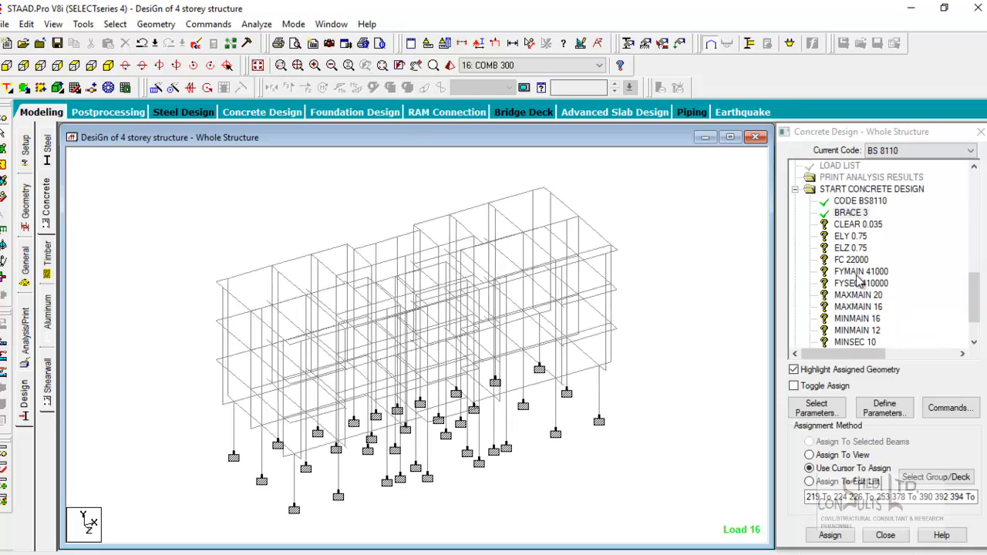
# Check the reinforcement cover distance stored in the CLEAR 0.035 design parameter without modifying it
pyautogui.click(857, 225)
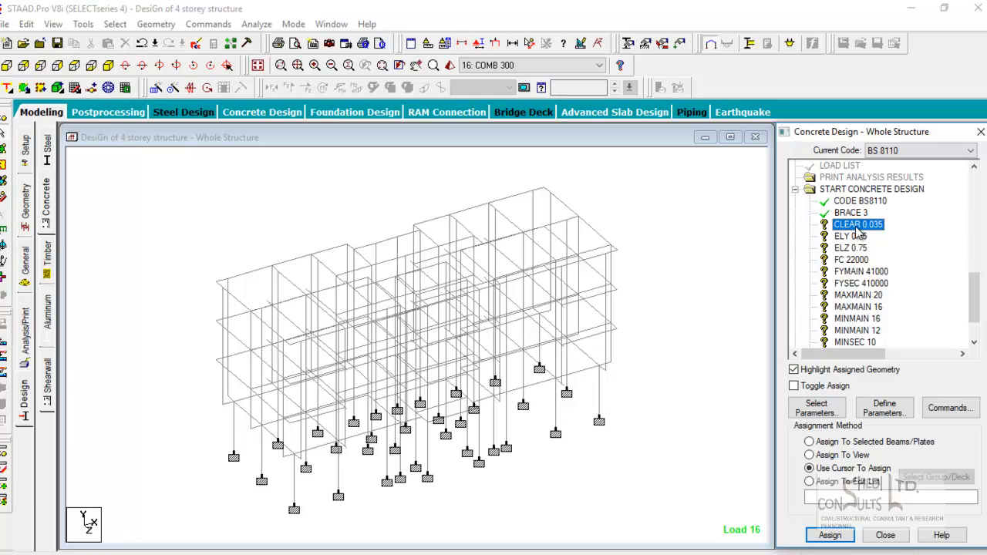
pyautogui.rightClick(858, 231)
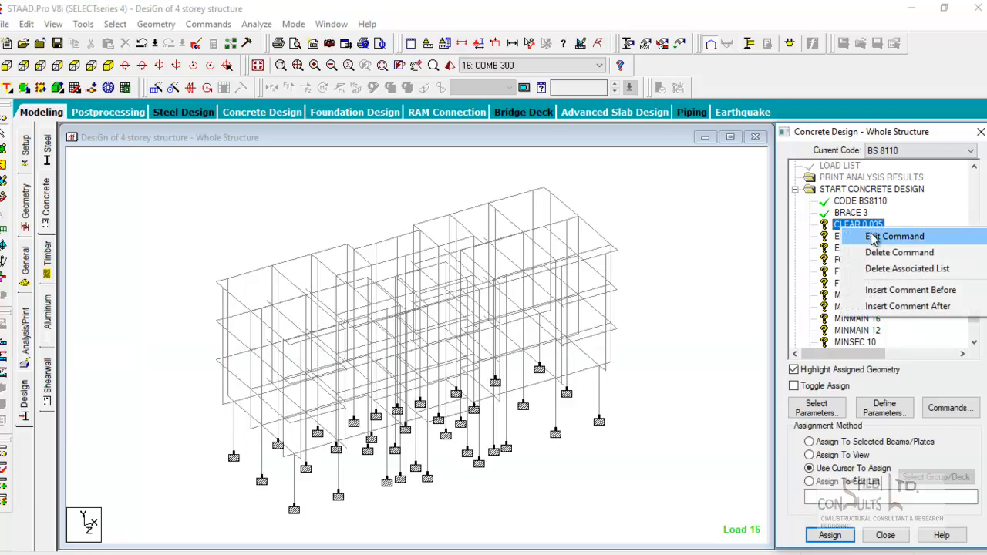
pyautogui.click(873, 236)
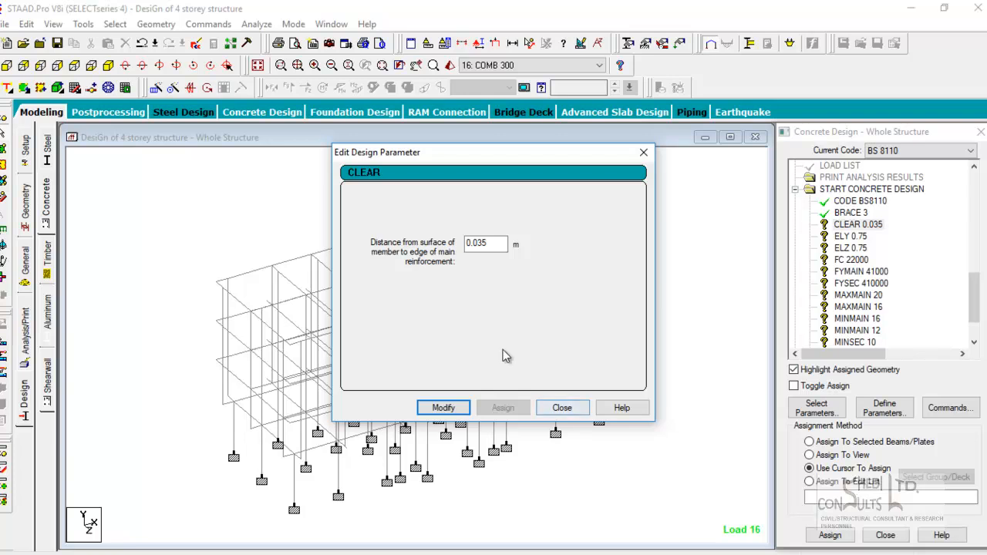
pyautogui.click(562, 408)
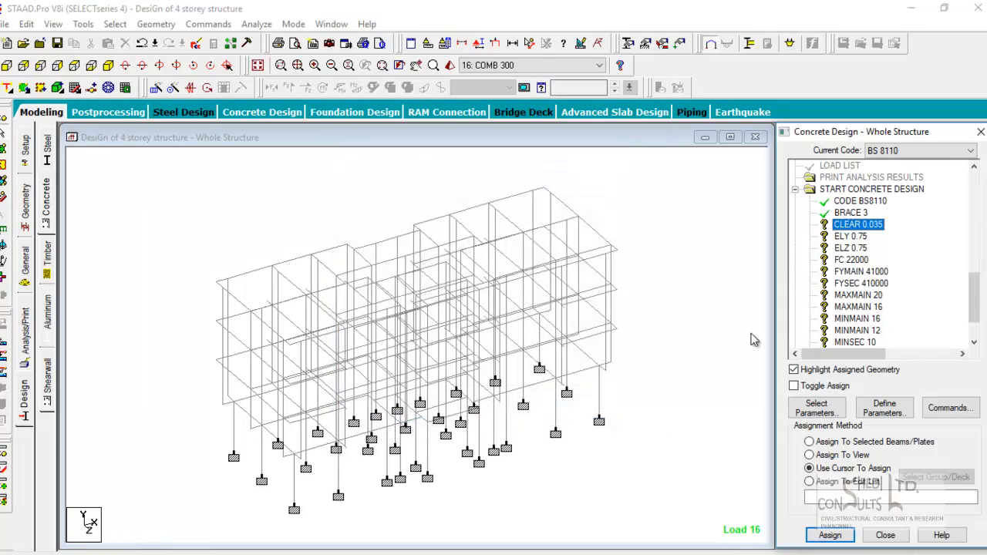
# Assign the CLEAR 0.035 parameter to all members of the structure and clear the selection
pyautogui.moveTo(154, 160); pyautogui.dragTo(694, 525)
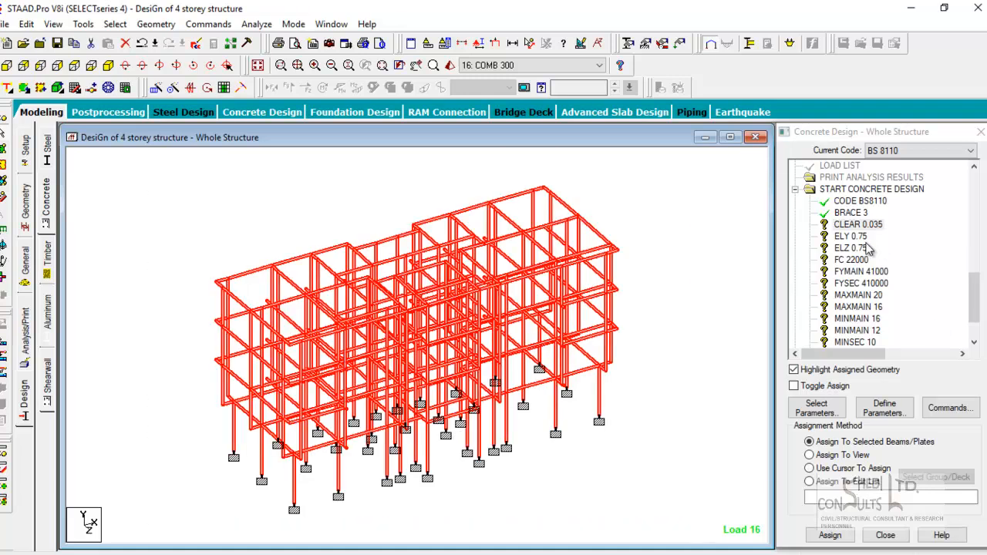
pyautogui.click(830, 534)
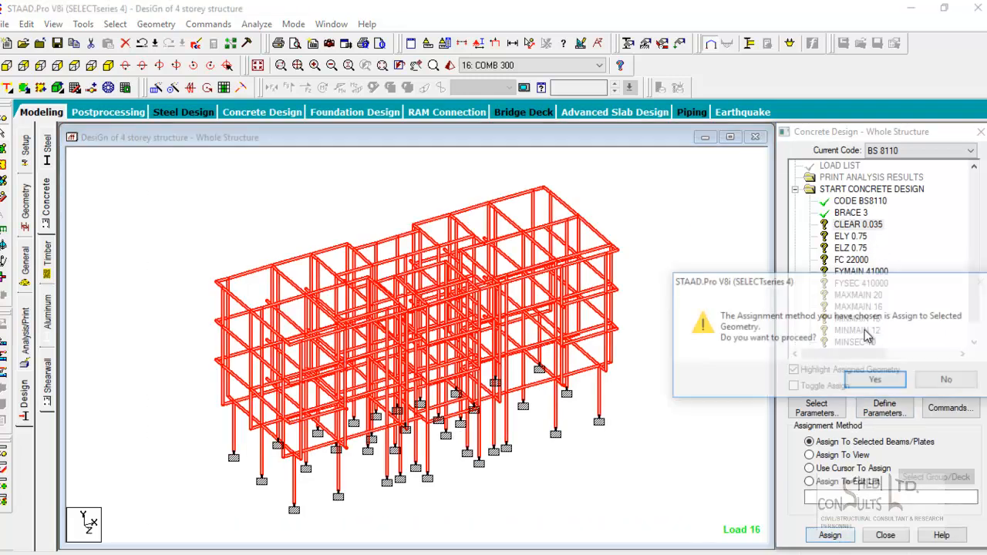
pyautogui.click(877, 381)
pyautogui.click(688, 374)
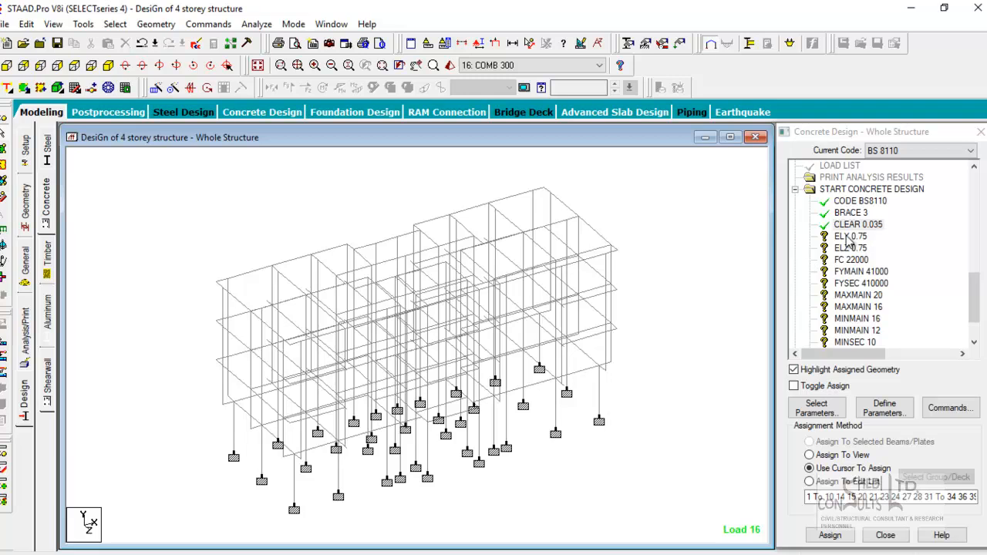
# Copy the column member list from the BRACE 3 parameter and assign ELY 0.75 to those members through its edit list
pyautogui.click(849, 236)
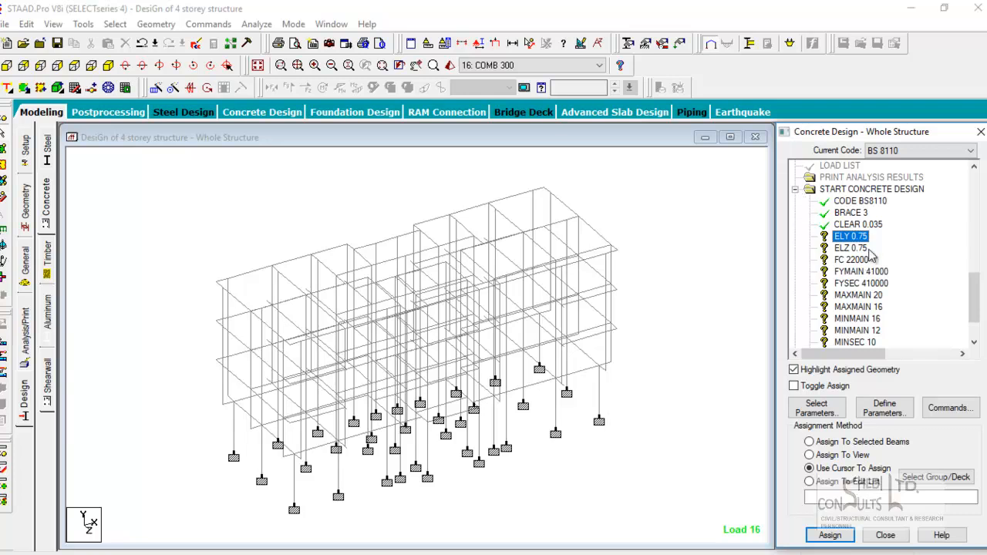
pyautogui.click(855, 215)
pyautogui.click(880, 480)
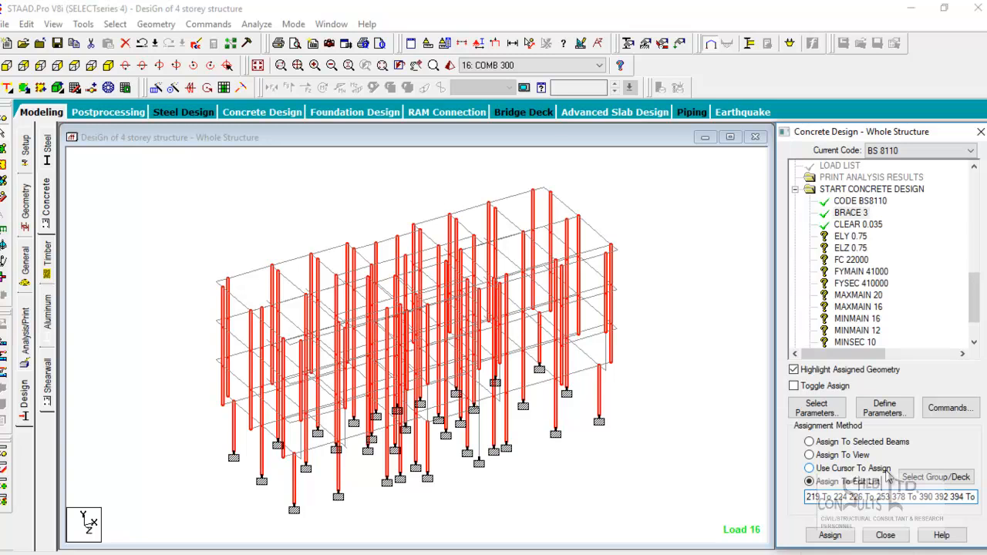
pyautogui.hotkey('ctrl', 'a')
pyautogui.click(851, 236)
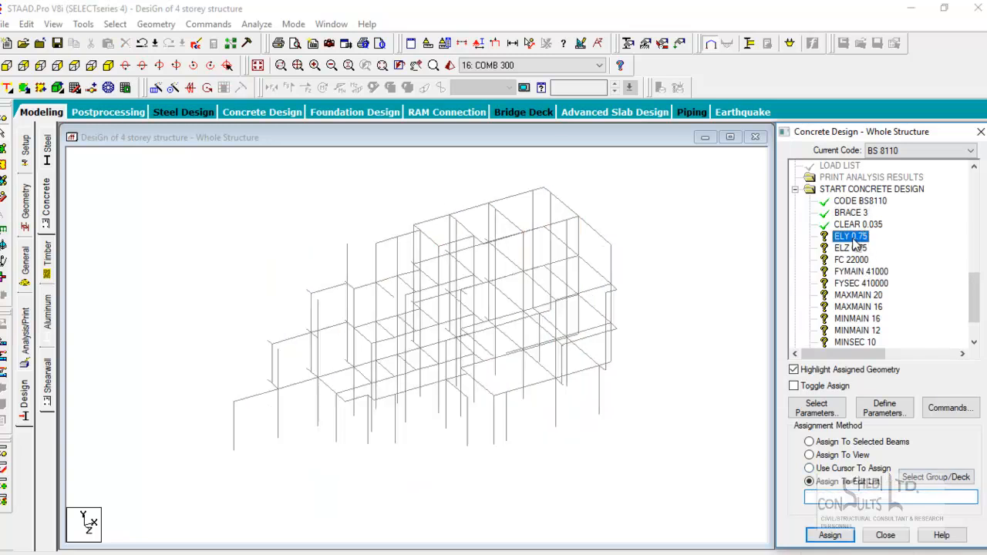
pyautogui.click(858, 498)
pyautogui.hotkey('ctrl', 'v')
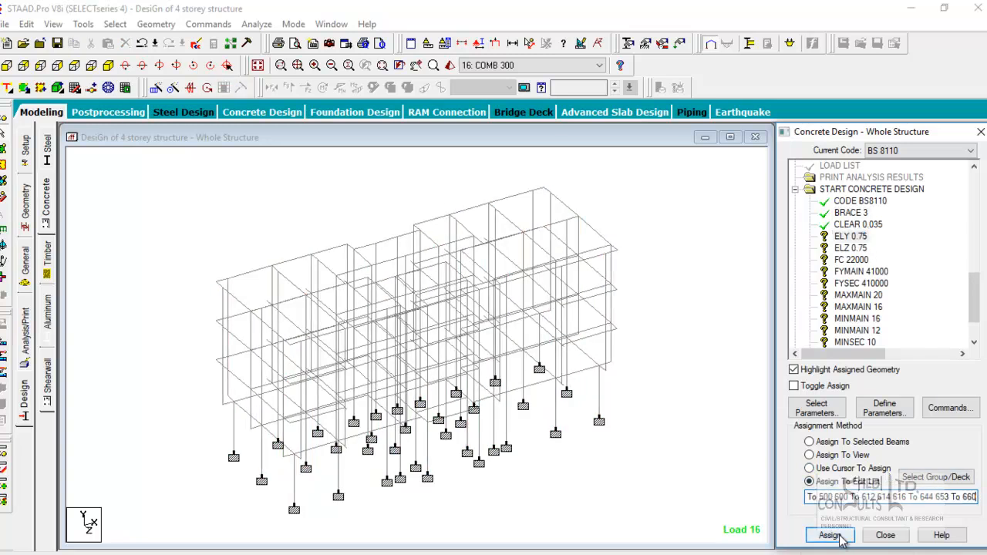
pyautogui.click(830, 536)
# Assign the ELZ 0.75 parameter to the columns by pasting the same member list
pyautogui.click(852, 248)
pyautogui.click(867, 498)
pyautogui.hotkey('ctrl', 'v')
pyautogui.click(830, 535)
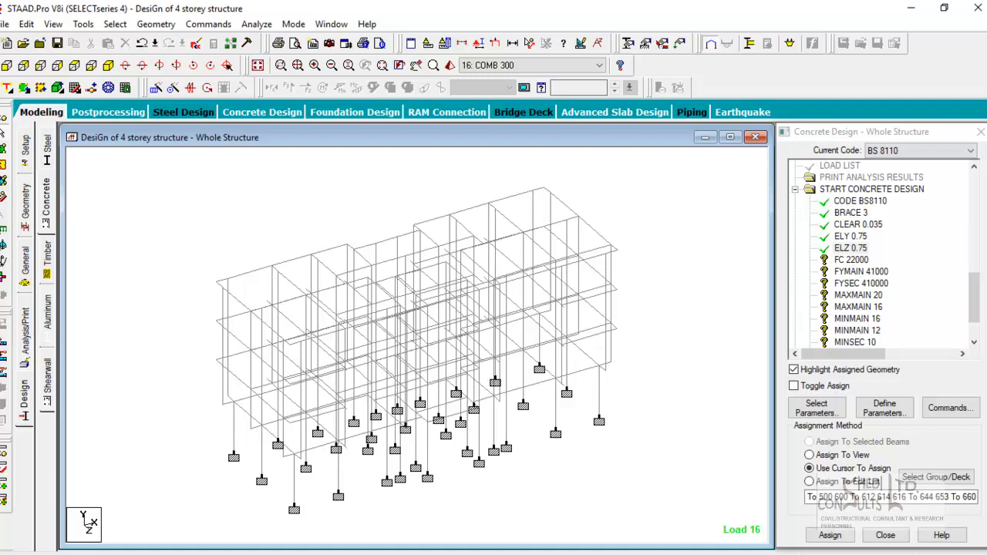
# Select every member of the structure and assign the FC 22000 concrete strength parameter to them
pyautogui.click(851, 270)
pyautogui.click(849, 261)
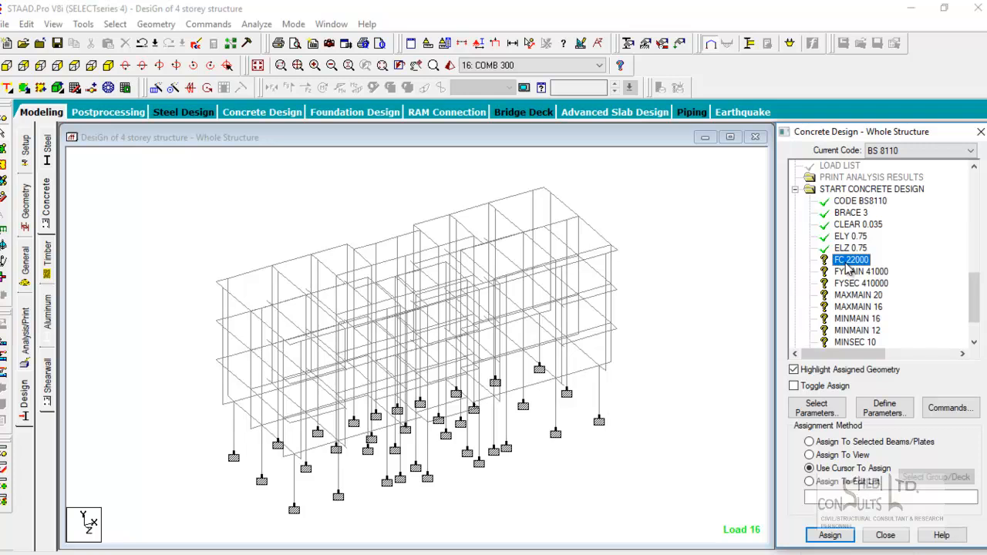
pyautogui.scroll(-2, 173, 256)
pyautogui.moveTo(176, 243); pyautogui.dragTo(174, 194, button='middle')
pyautogui.moveTo(564, 466); pyautogui.dragTo(638, 496)
pyautogui.moveTo(610, 487); pyautogui.dragTo(602, 516, button='middle')
pyautogui.moveTo(651, 519); pyautogui.dragTo(627, 507)
pyautogui.moveTo(209, 172); pyautogui.dragTo(187, 172)
pyautogui.click(852, 261)
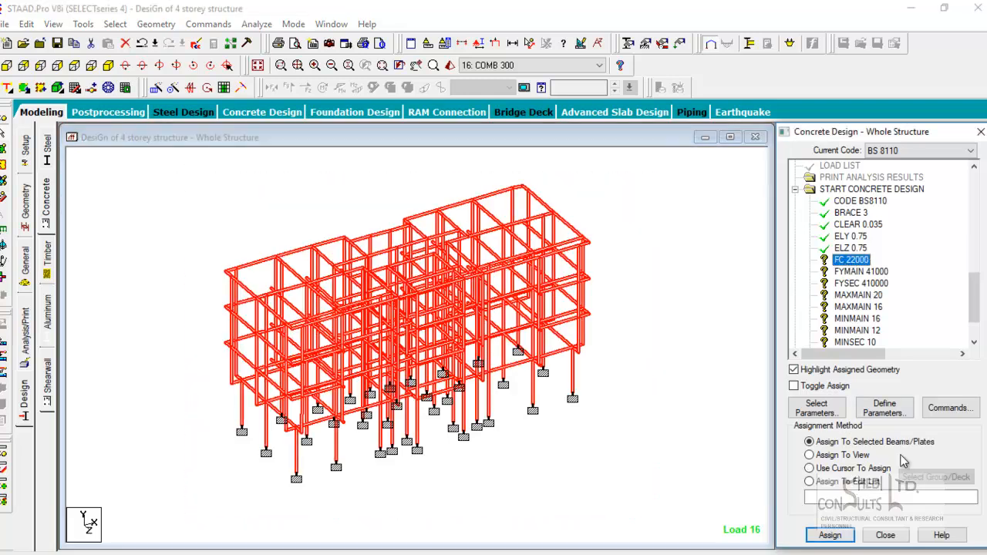
pyautogui.click(830, 535)
pyautogui.click(875, 380)
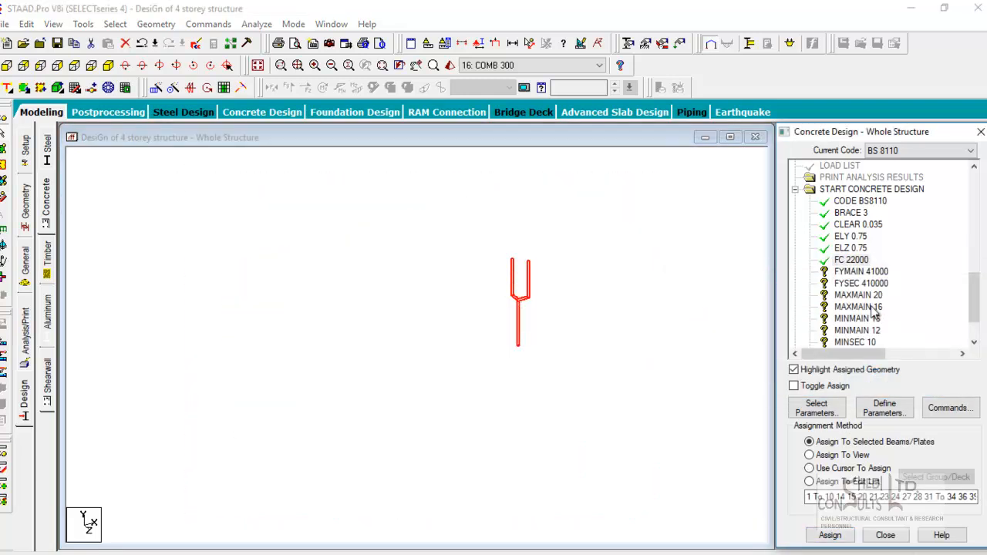
# Assign the FYMAIN 41000 main reinforcement strength parameter to all members of the structure
pyautogui.click(854, 272)
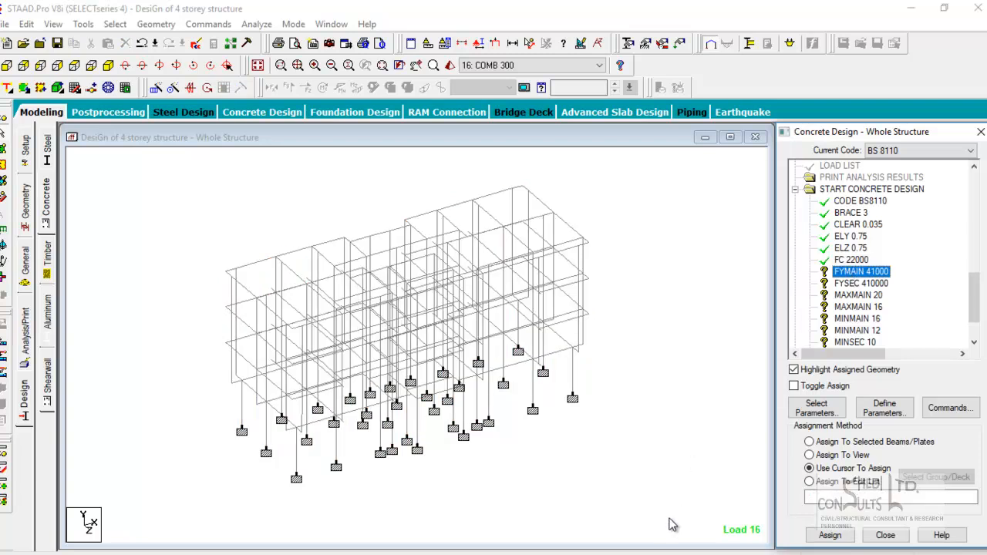
pyautogui.moveTo(655, 538); pyautogui.dragTo(189, 179)
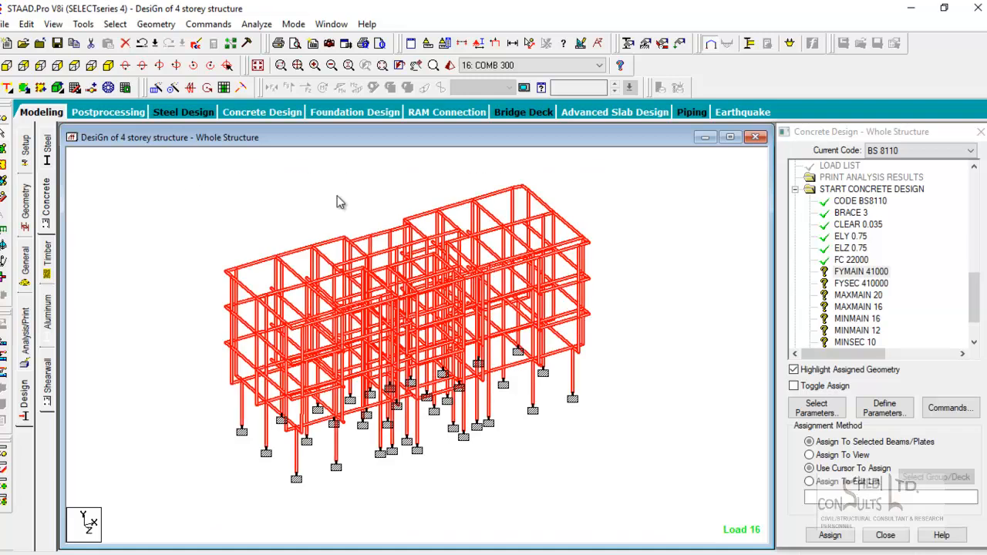
pyautogui.click(830, 535)
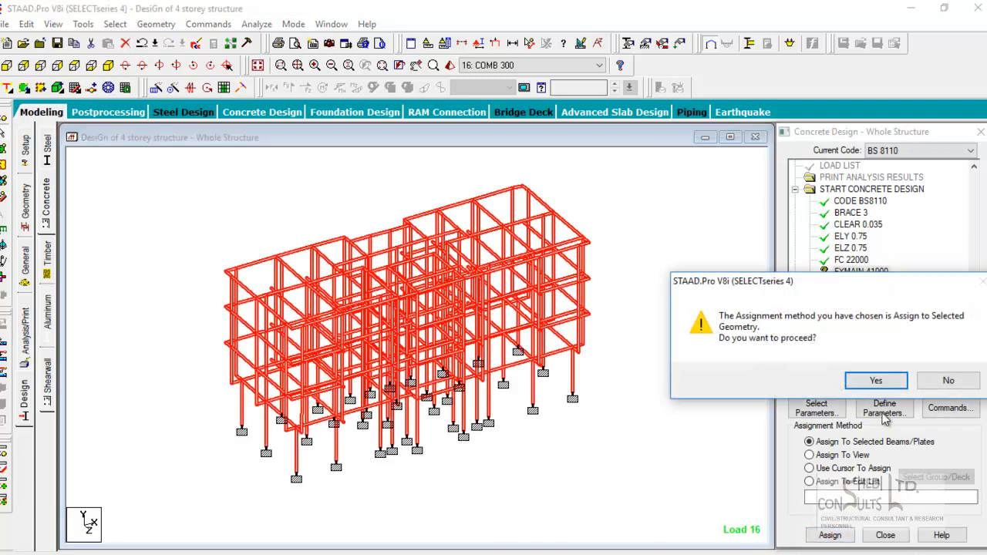
pyautogui.click(872, 384)
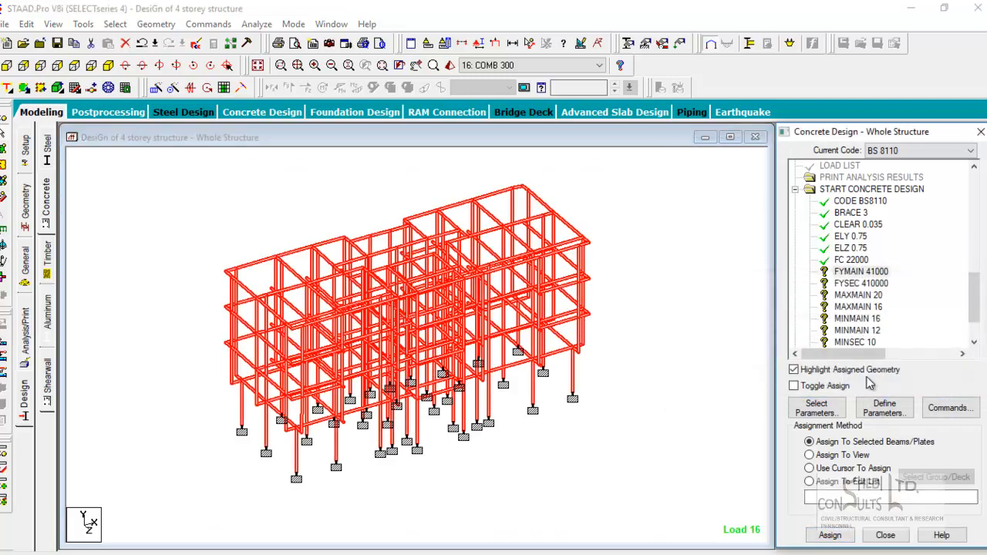
# Assign the FYSEC 410000 secondary reinforcement strength parameter to all members of the structure
pyautogui.click(855, 285)
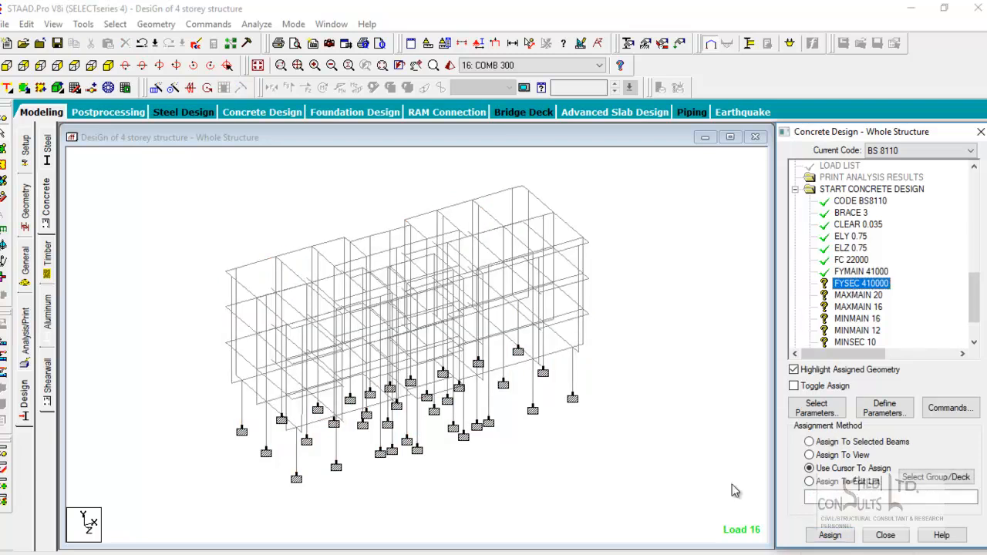
pyautogui.scroll(2, 615, 424)
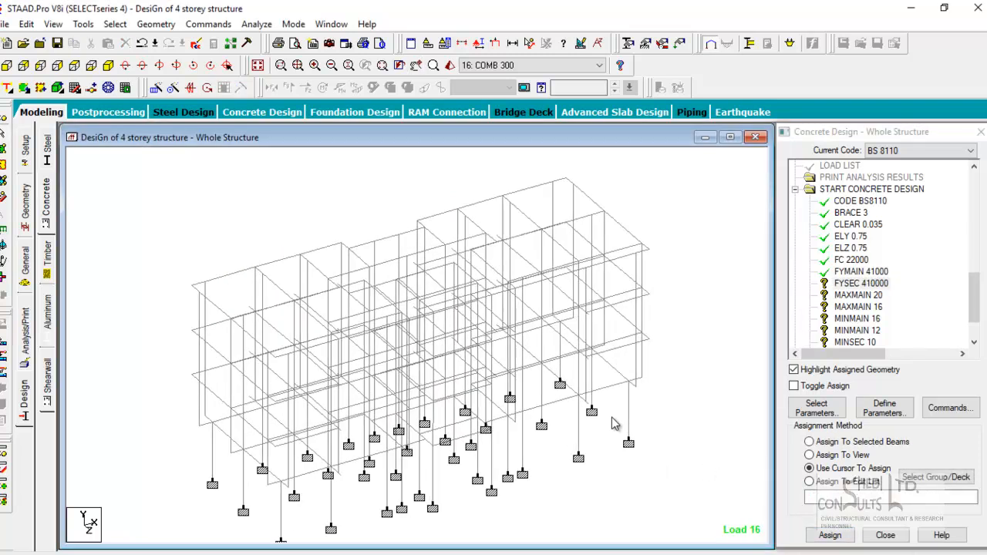
pyautogui.scroll(-2, 595, 363)
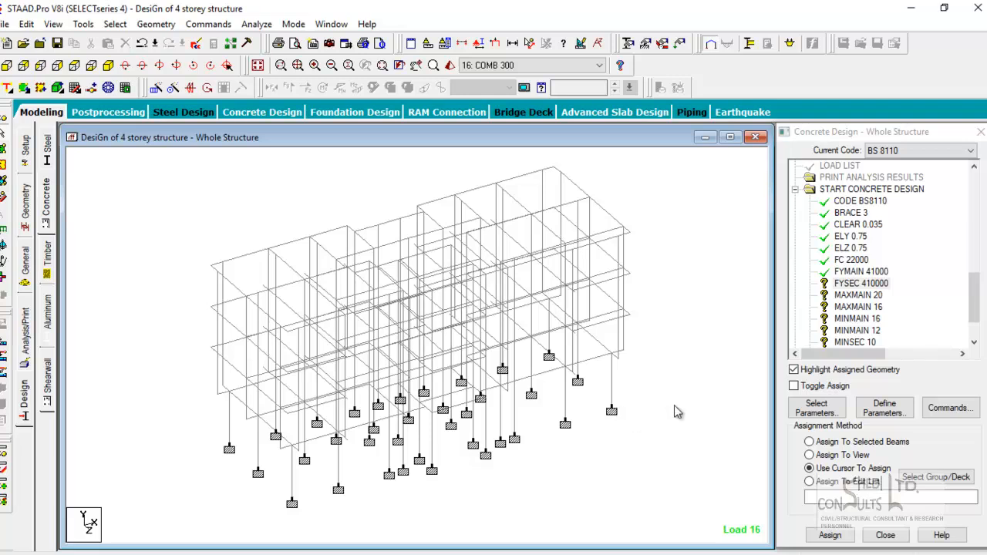
pyautogui.click(856, 285)
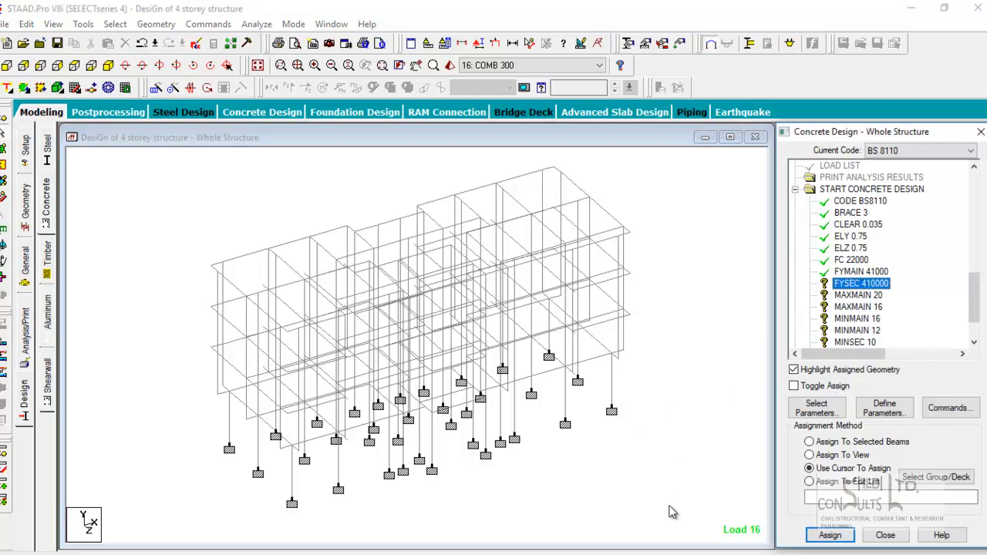
pyautogui.moveTo(673, 510); pyautogui.dragTo(171, 149)
pyautogui.click(837, 534)
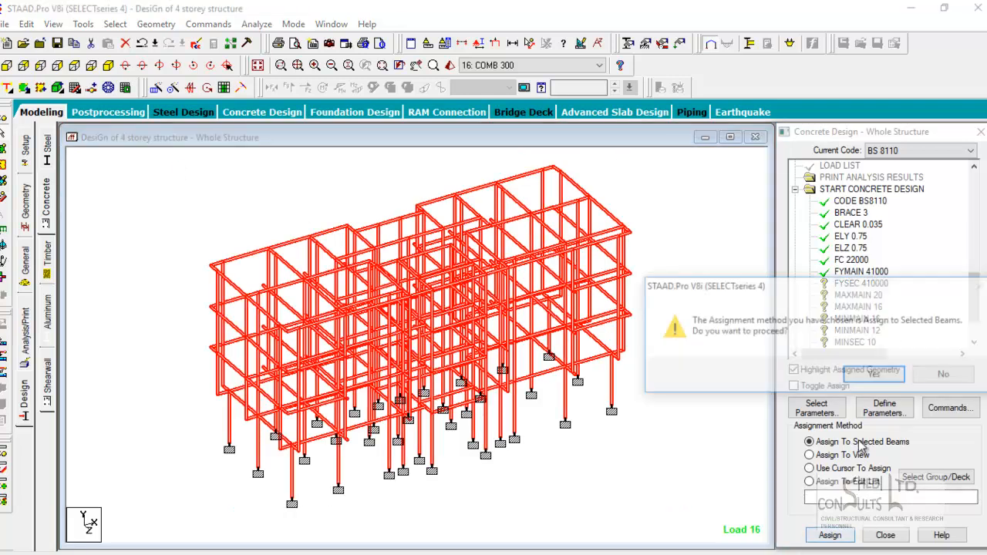
pyautogui.click(876, 376)
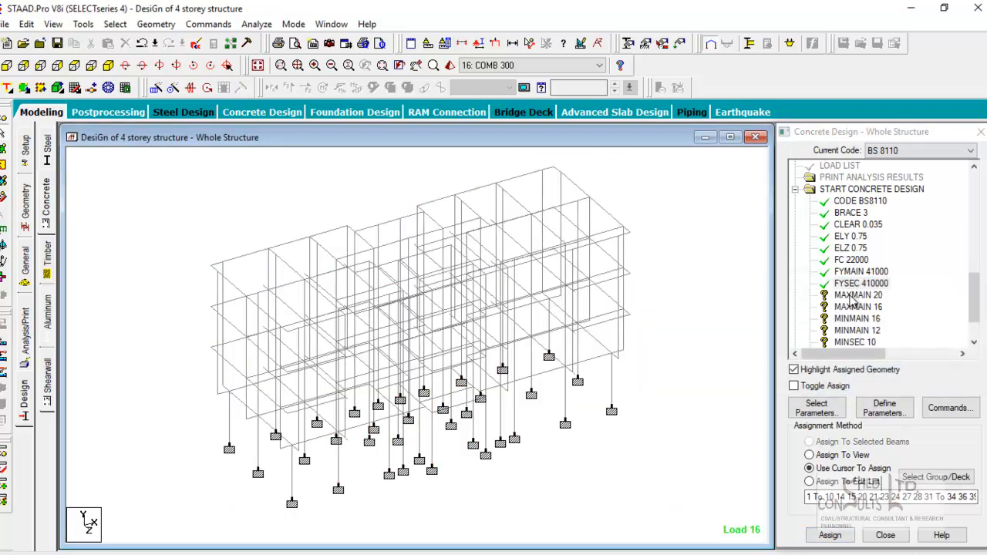
# With MAXMAIN 20 chosen, select the beams at the three upper levels in the front view and isolate them in an isometric view
pyautogui.click(855, 296)
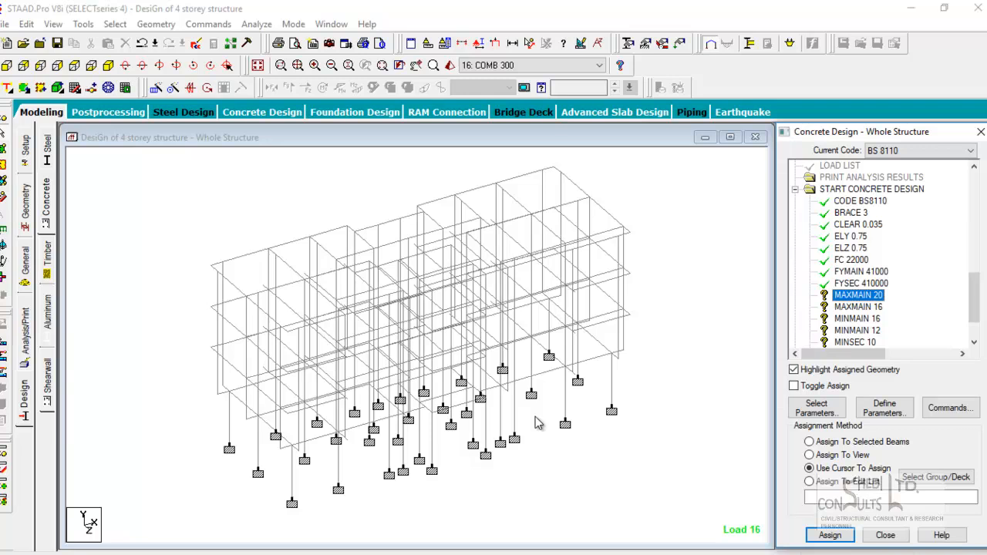
pyautogui.scroll(-1, 577, 322)
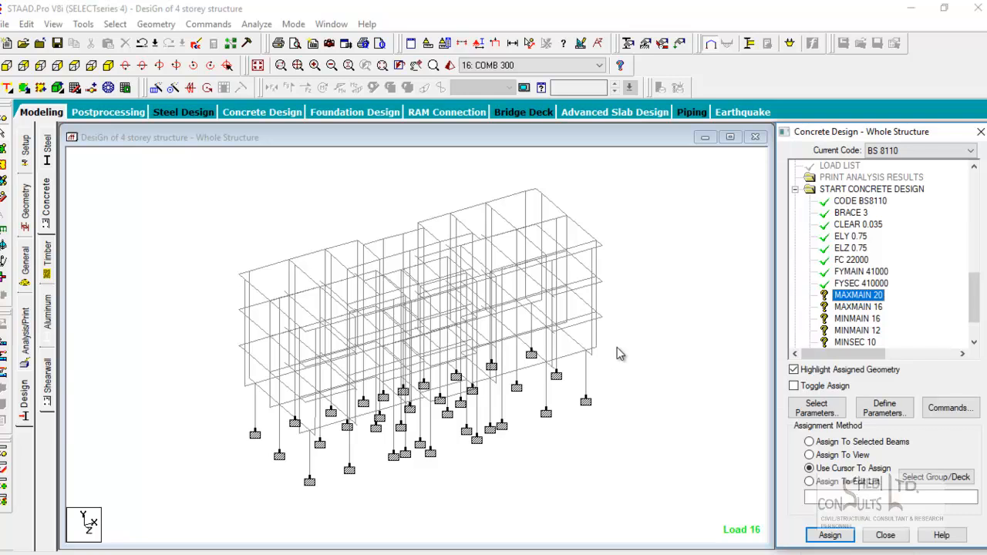
pyautogui.click(370, 356)
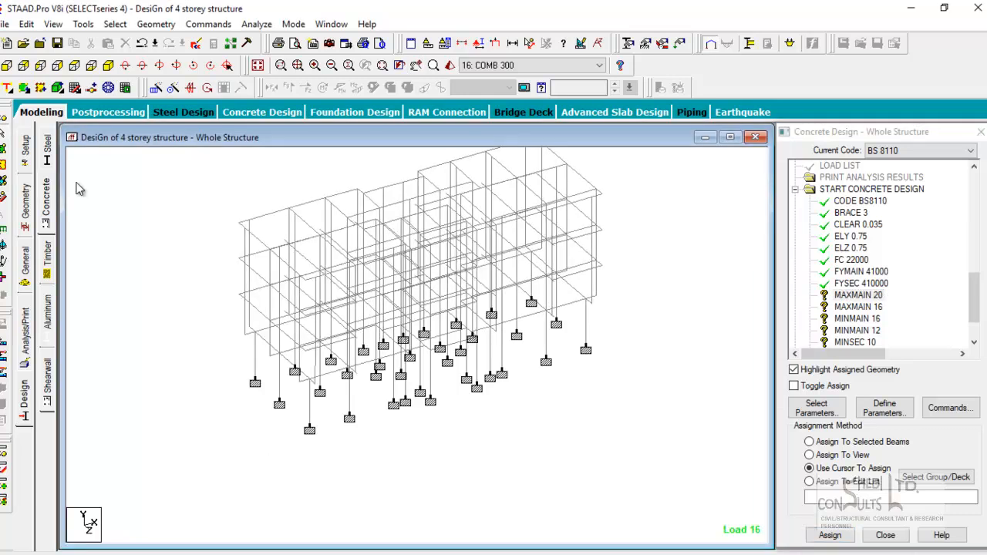
pyautogui.click(6, 67)
pyautogui.moveTo(670, 346); pyautogui.dragTo(171, 318)
pyautogui.keyDown('ctrl'); pyautogui.moveTo(170, 265); pyautogui.dragTo(678, 284); pyautogui.keyUp('ctrl')
pyautogui.keyDown('ctrl'); pyautogui.moveTo(160, 213); pyautogui.dragTo(675, 229); pyautogui.keyUp('ctrl')
pyautogui.click(53, 24)
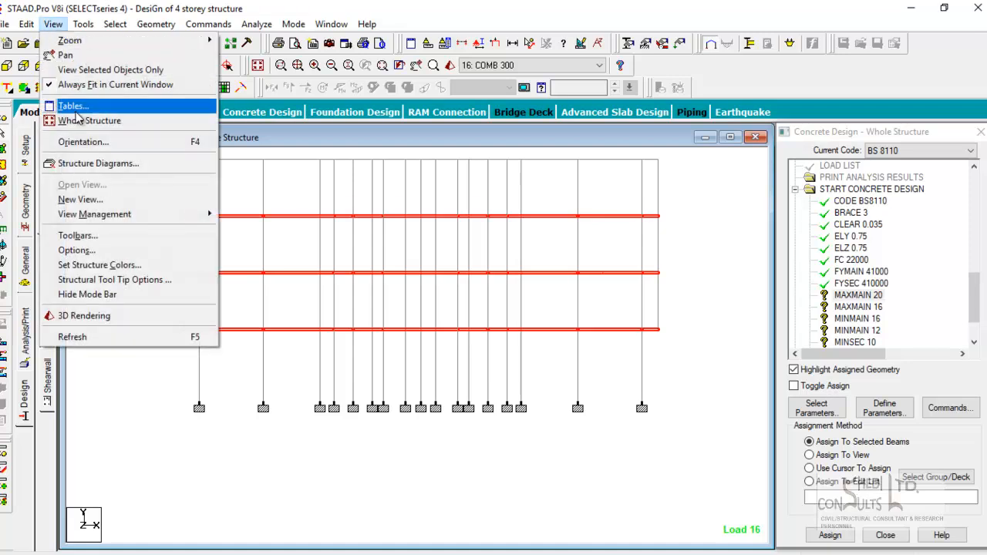
pyautogui.click(93, 69)
pyautogui.click(108, 65)
pyautogui.scroll(2, 402, 257)
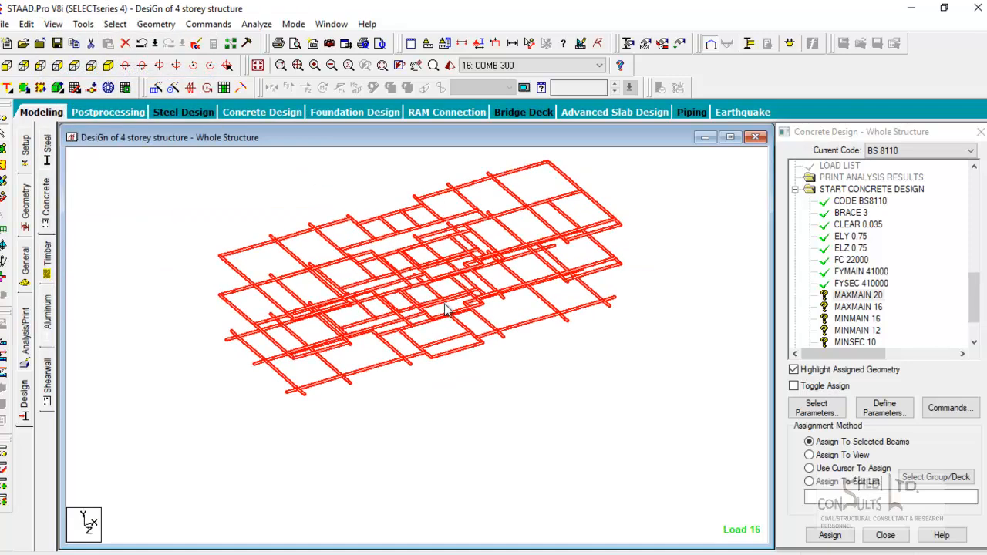
pyautogui.click(599, 387)
pyautogui.moveTo(610, 395)
pyautogui.mouseDown(button='middle')
pyautogui.moveTo(621, 404)
pyautogui.moveTo(606, 404)
pyautogui.mouseUp(button='middle')
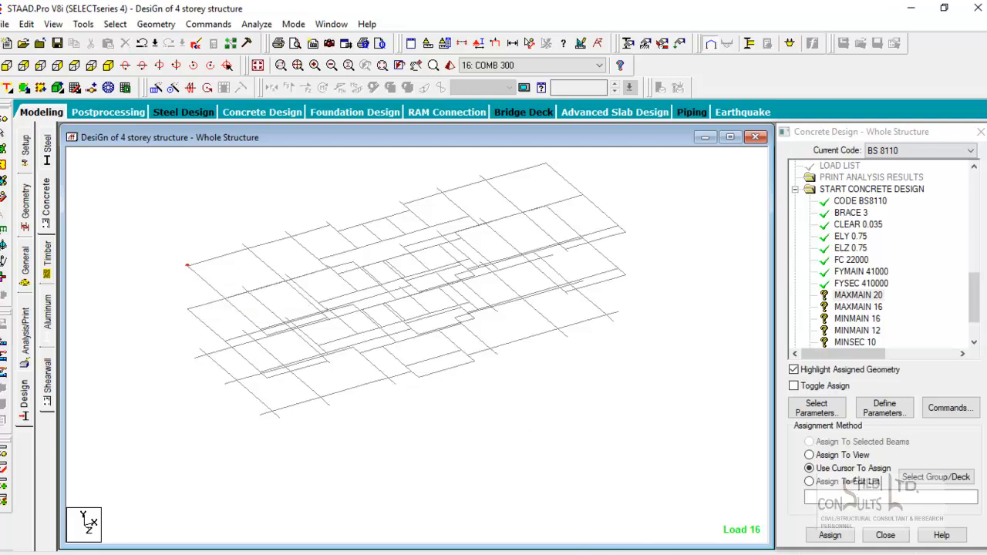
# Switch to AutoCAD, examine the floor levels on the building elevation in four storey.dwg, and return to the STAAD.Pro model
pyautogui.moveTo(498, 546)
pyautogui.click(462, 545)
pyautogui.scroll(-5, 428, 301)
pyautogui.moveTo(428, 300); pyautogui.dragTo(328, 330, button='middle')
pyautogui.click(365, 24)
pyautogui.click(464, 150)
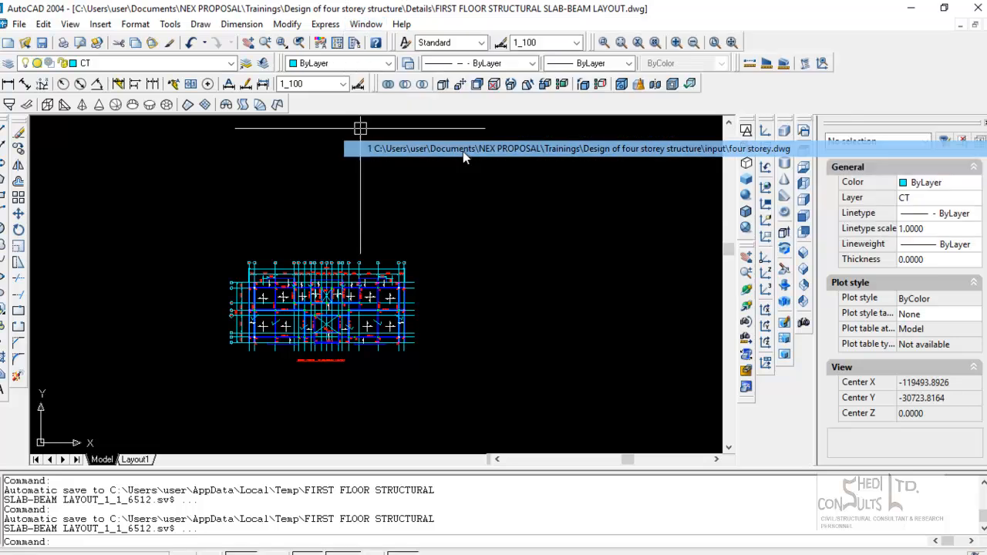
pyautogui.scroll(-2, 547, 286)
pyautogui.moveTo(713, 300); pyautogui.dragTo(417, 326, button='middle')
pyautogui.moveTo(515, 270); pyautogui.dragTo(466, 323, button='middle')
pyautogui.scroll(8, 513, 256)
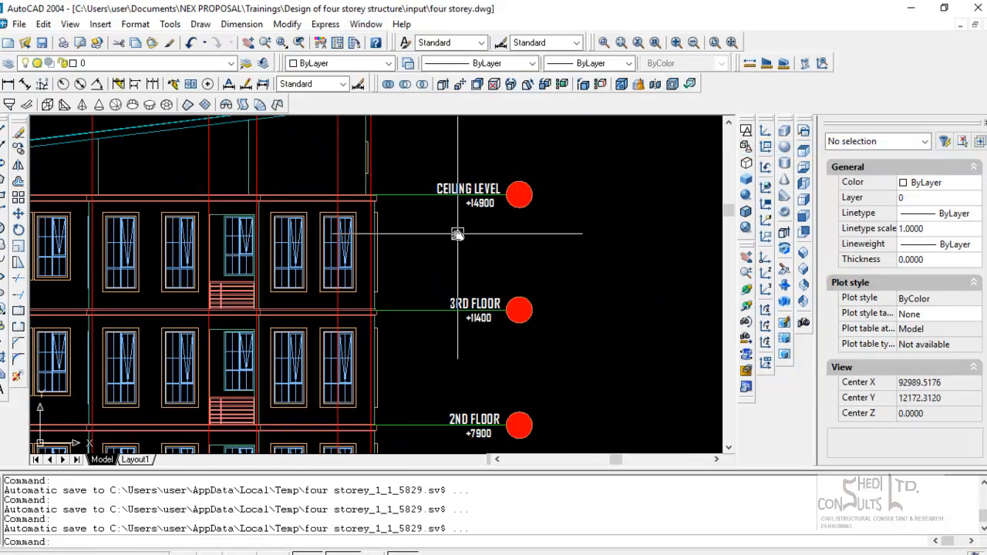
pyautogui.scroll(-2, 447, 291)
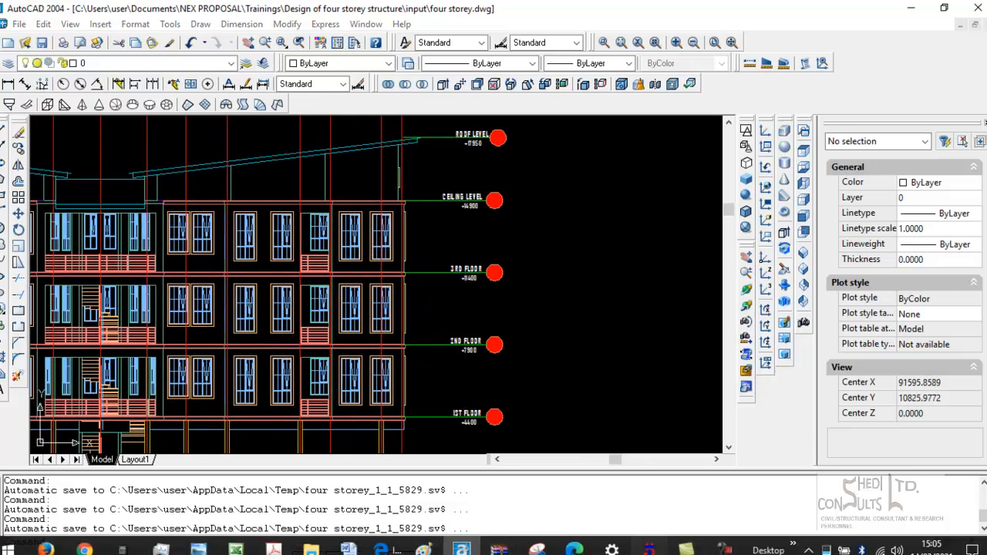
pyautogui.click(650, 551)
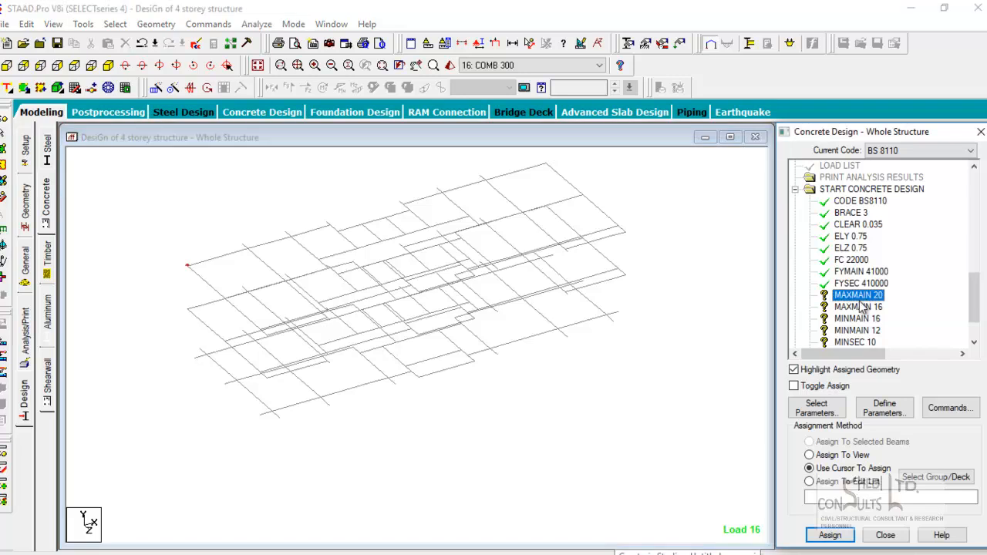
# Assign the MAXMAIN 20 parameter to all the isolated floor beams below the roof level
pyautogui.scroll(-1, 600, 368)
pyautogui.click(3, 131)
pyautogui.moveTo(176, 186); pyautogui.dragTo(582, 441)
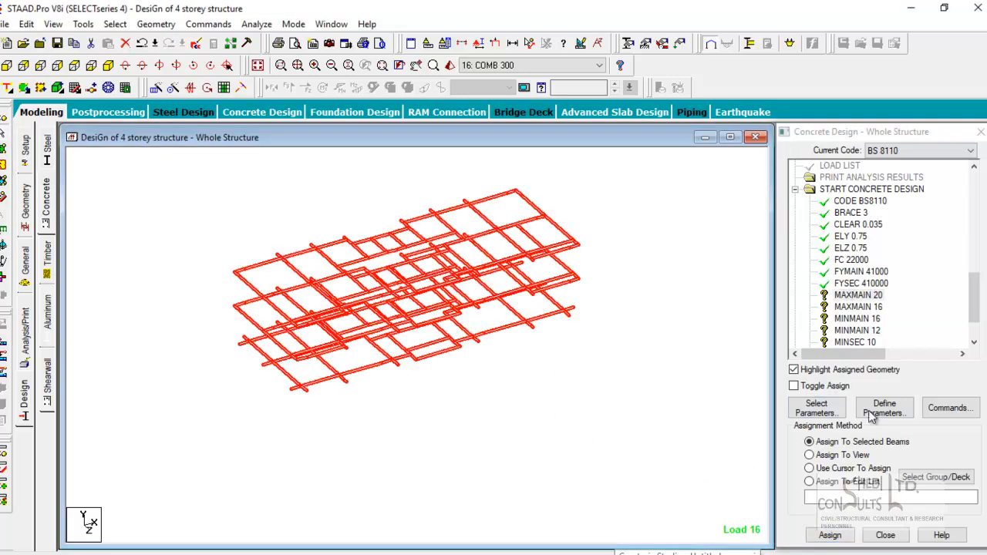
pyautogui.click(830, 534)
pyautogui.click(879, 377)
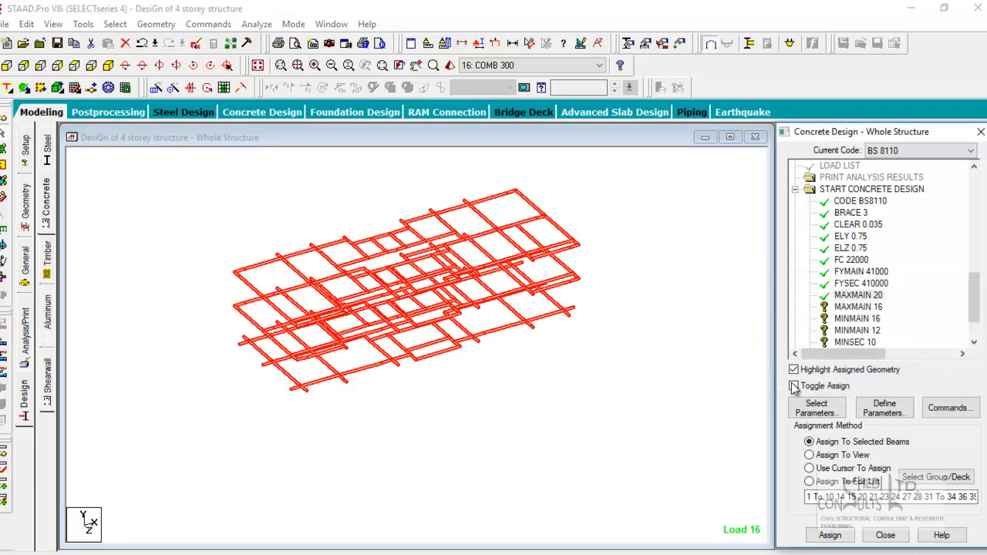
pyautogui.click(619, 399)
pyautogui.scroll(2, 645, 397)
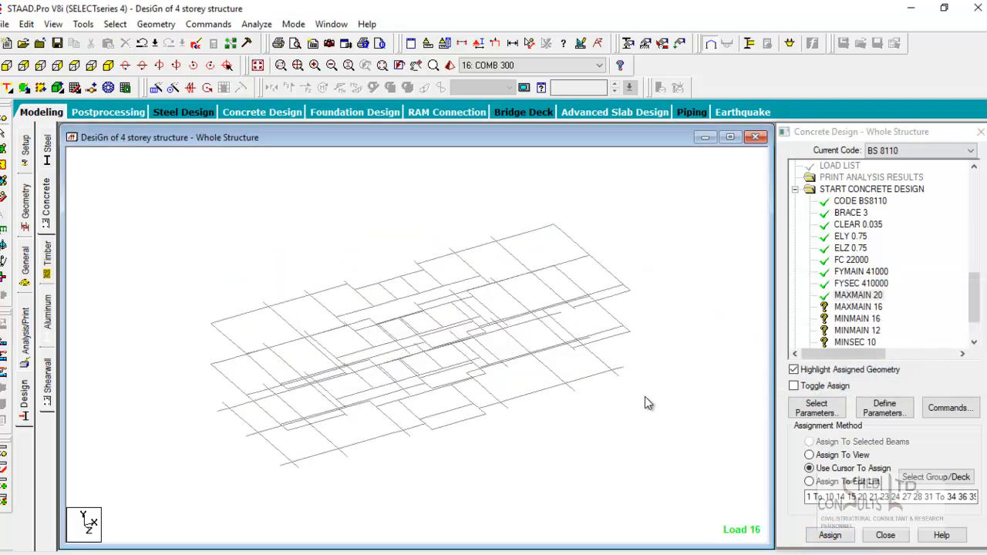
# Restore the whole structure and assign the MAXMAIN 16 parameter to the roof-level beams in the front view
pyautogui.click(857, 307)
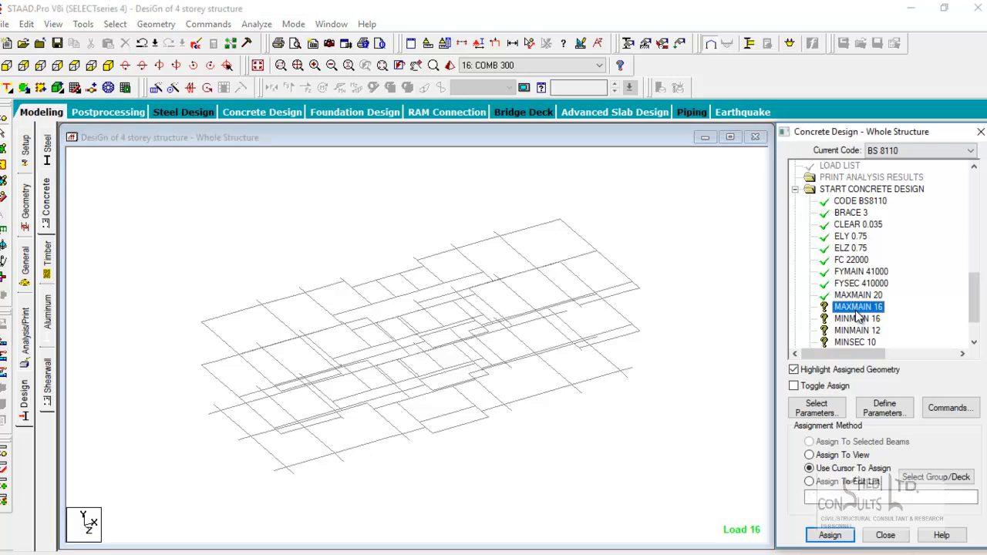
pyautogui.click(257, 64)
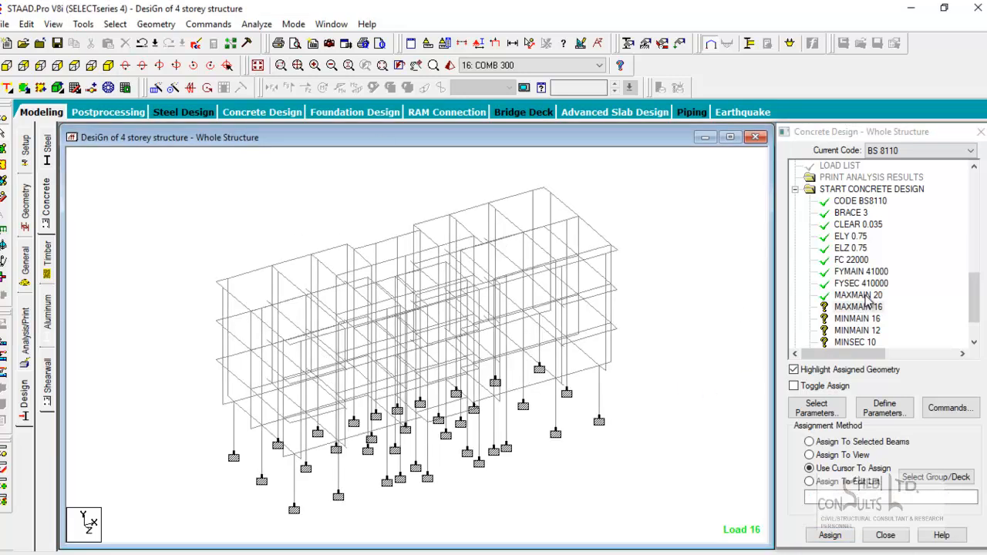
pyautogui.click(6, 65)
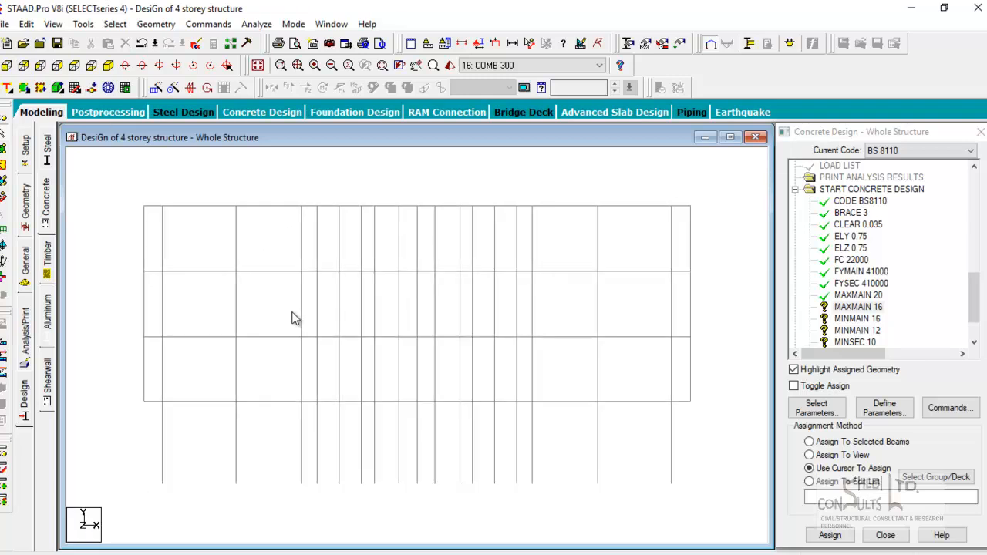
pyautogui.moveTo(137, 218); pyautogui.dragTo(719, 248)
pyautogui.click(859, 307)
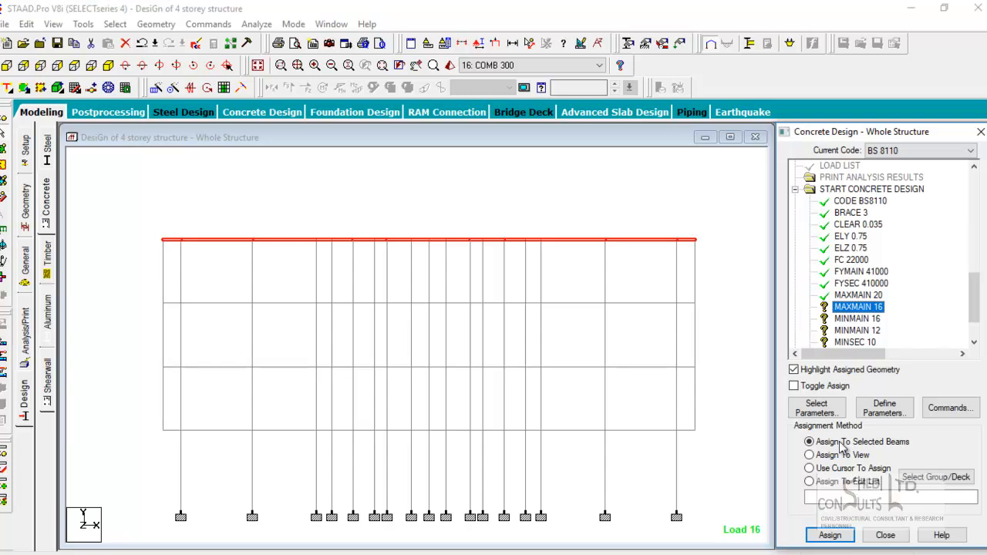
pyautogui.click(837, 536)
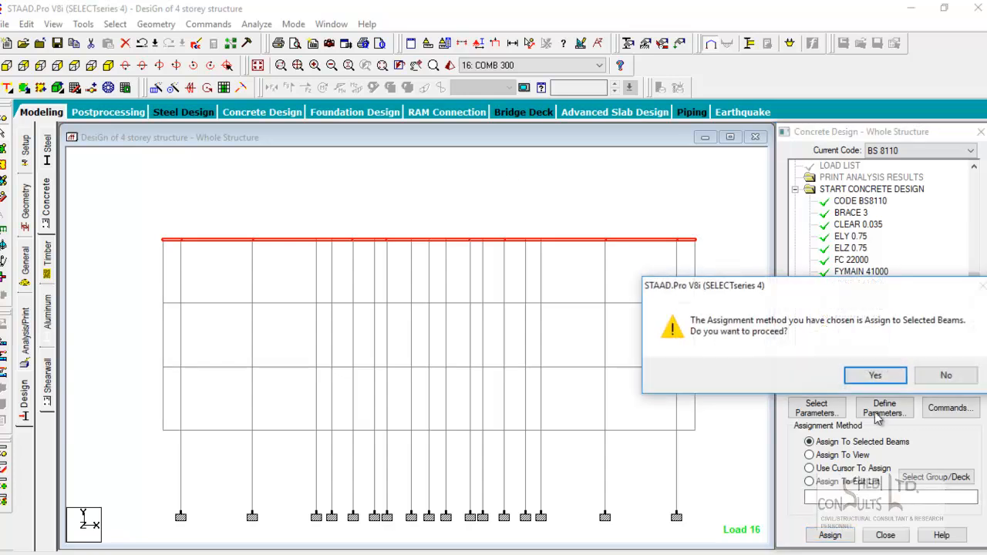
pyautogui.click(876, 374)
pyautogui.click(704, 229)
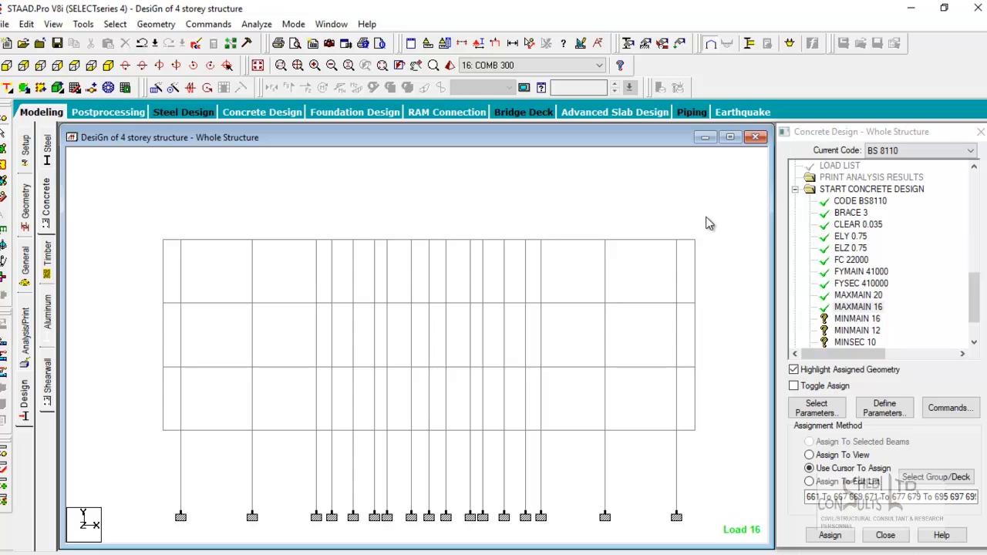
# In an isometric view, select all columns as beams parallel to Y and assign the MAXMAIN 16 parameter to them
pyautogui.click(108, 65)
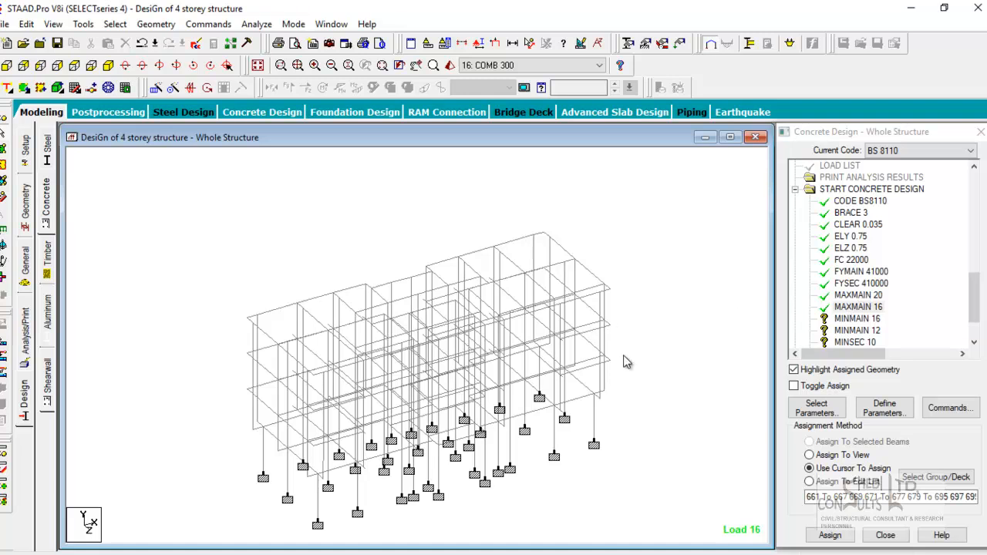
pyautogui.moveTo(661, 464); pyautogui.dragTo(657, 424, button='middle')
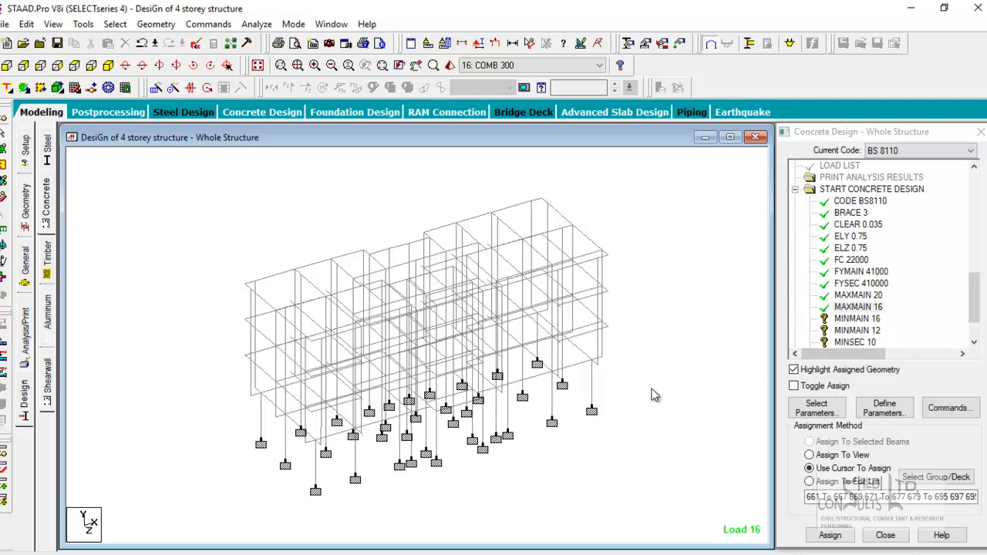
pyautogui.moveTo(566, 443); pyautogui.dragTo(573, 407, button='middle')
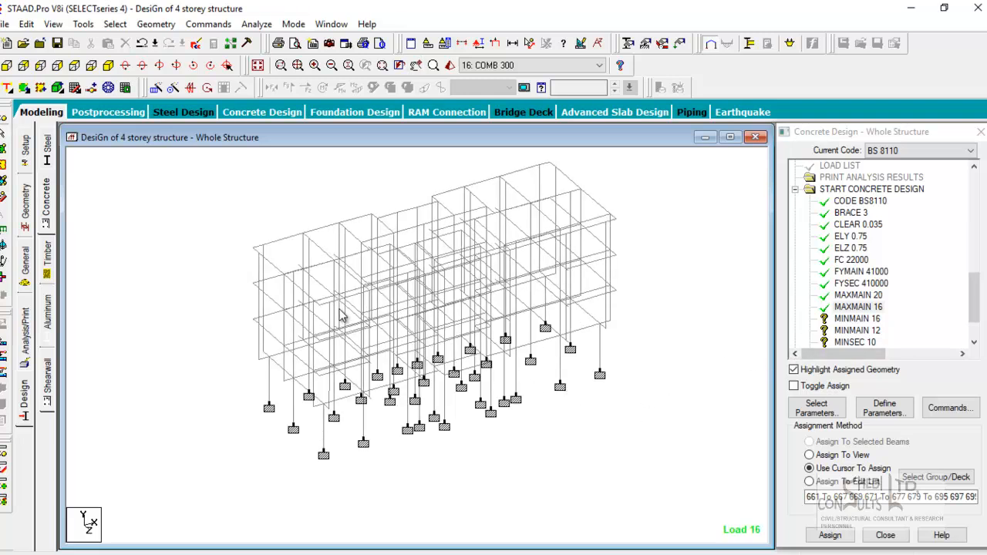
pyautogui.click(116, 24)
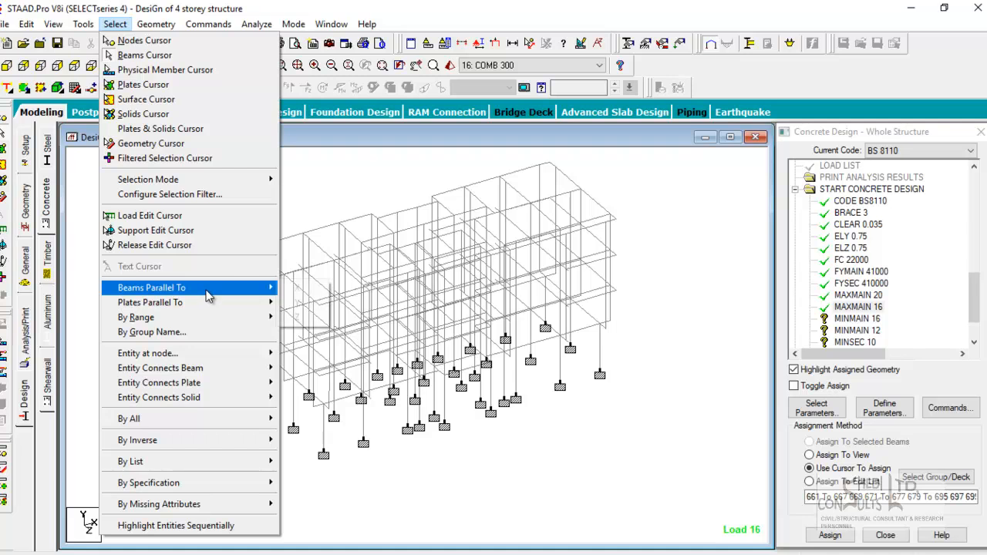
pyautogui.click(301, 302)
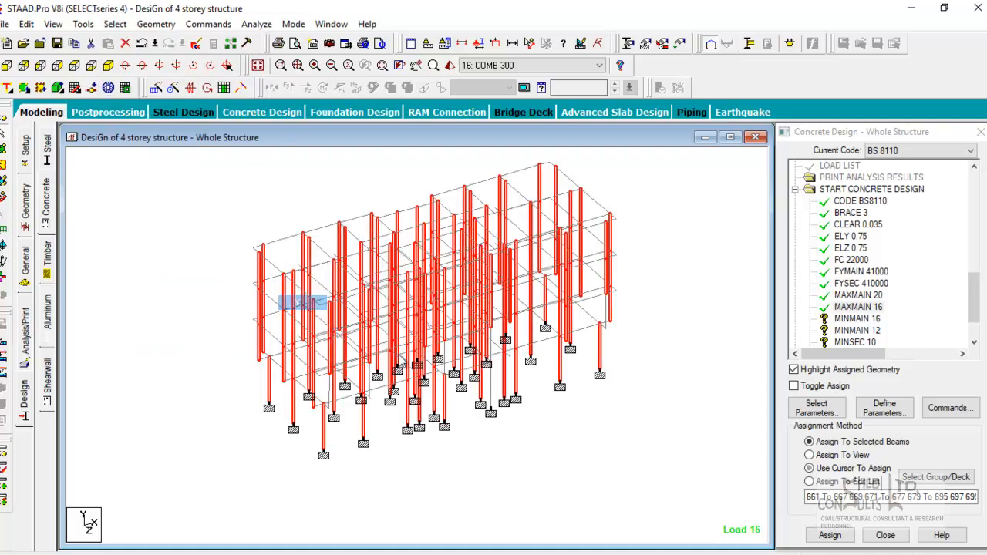
pyautogui.click(870, 310)
pyautogui.click(833, 534)
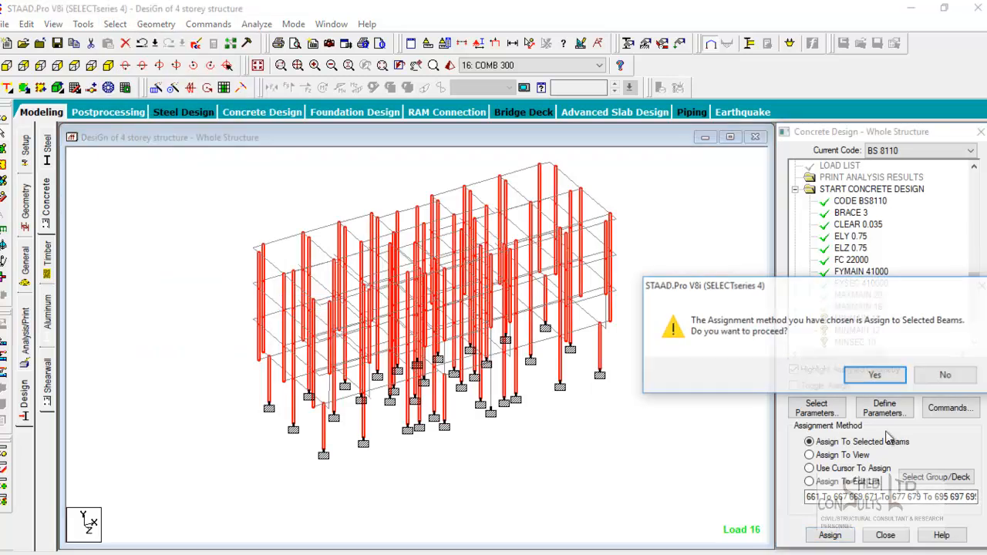
pyautogui.click(875, 375)
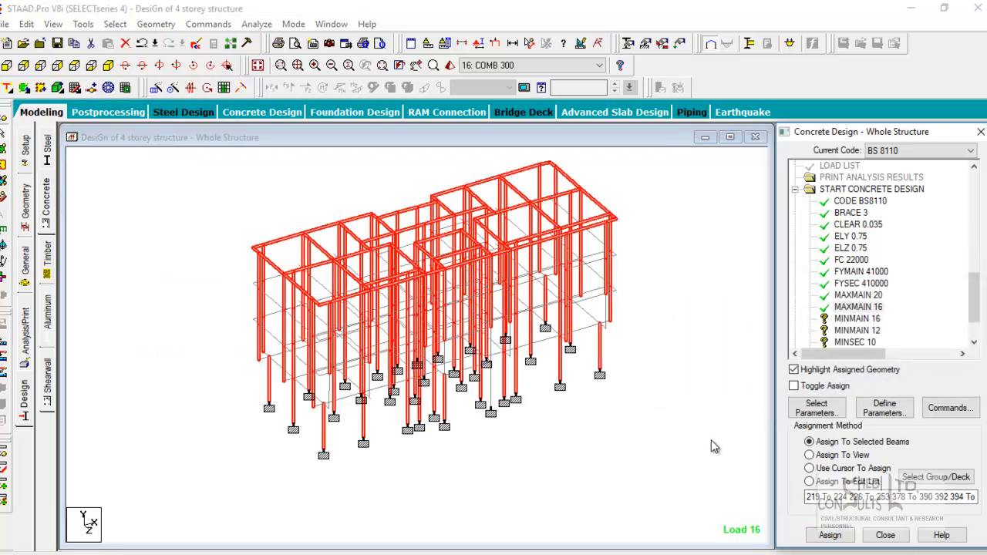
# Assign the MINMAIN 12 parameter to all columns, selecting them as beams parallel to Y
pyautogui.click(853, 331)
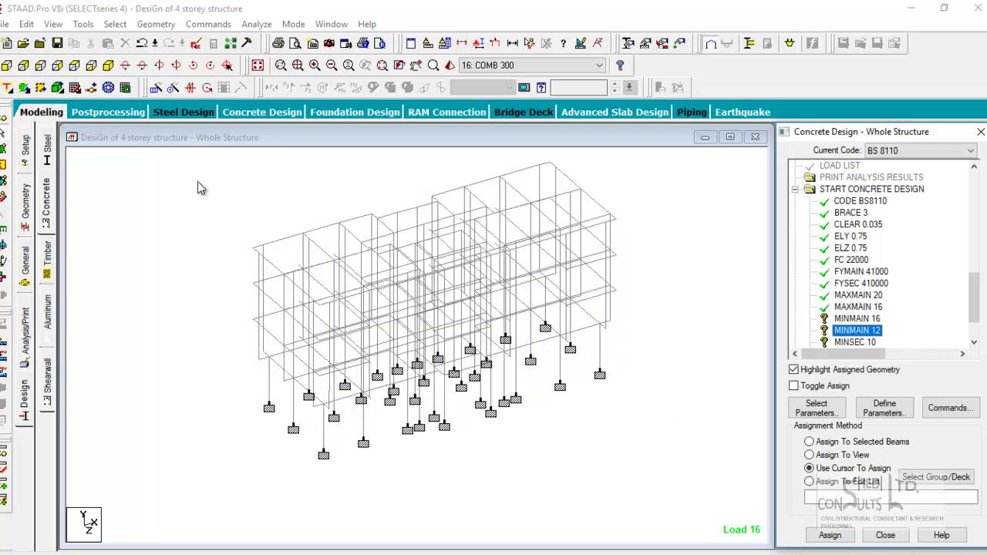
pyautogui.click(115, 24)
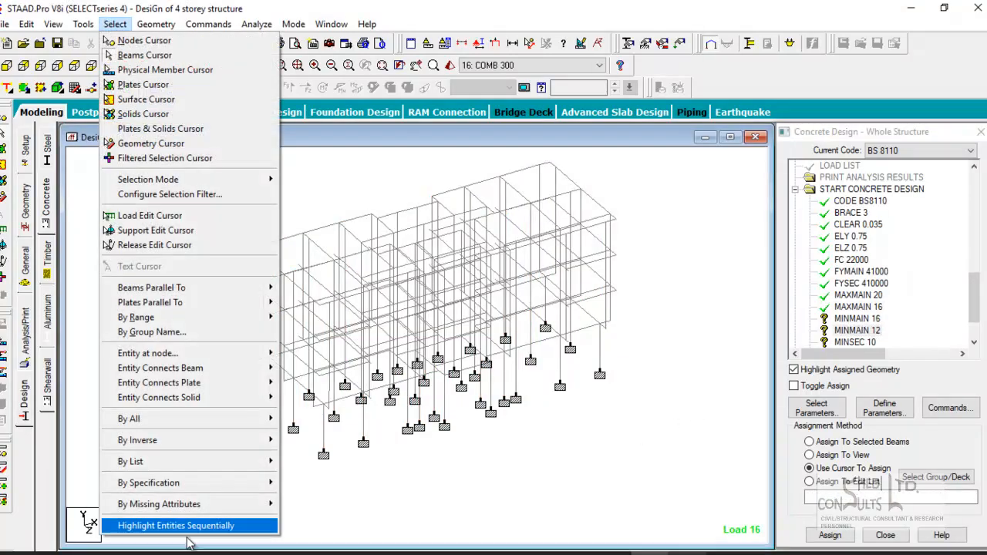
pyautogui.moveTo(185, 461)
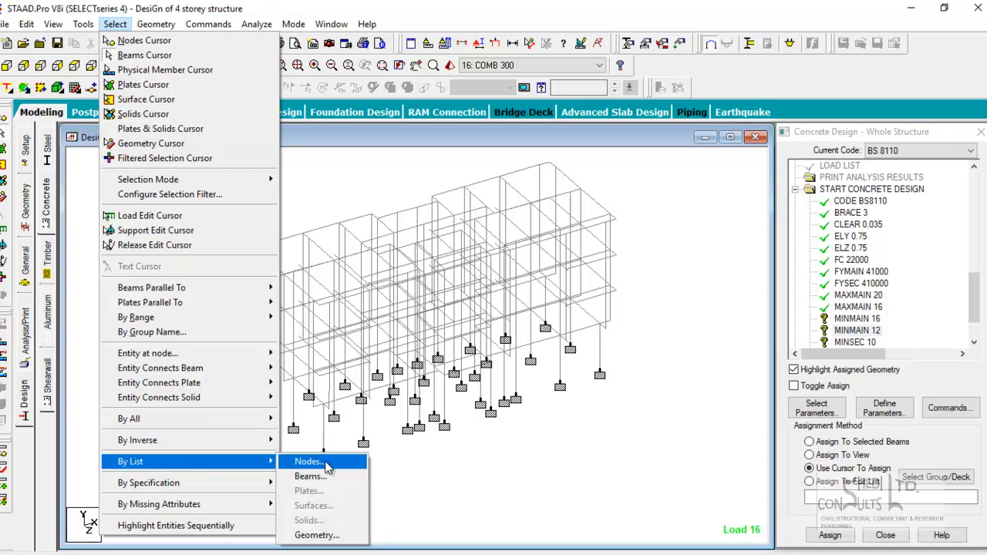
pyautogui.click(420, 436)
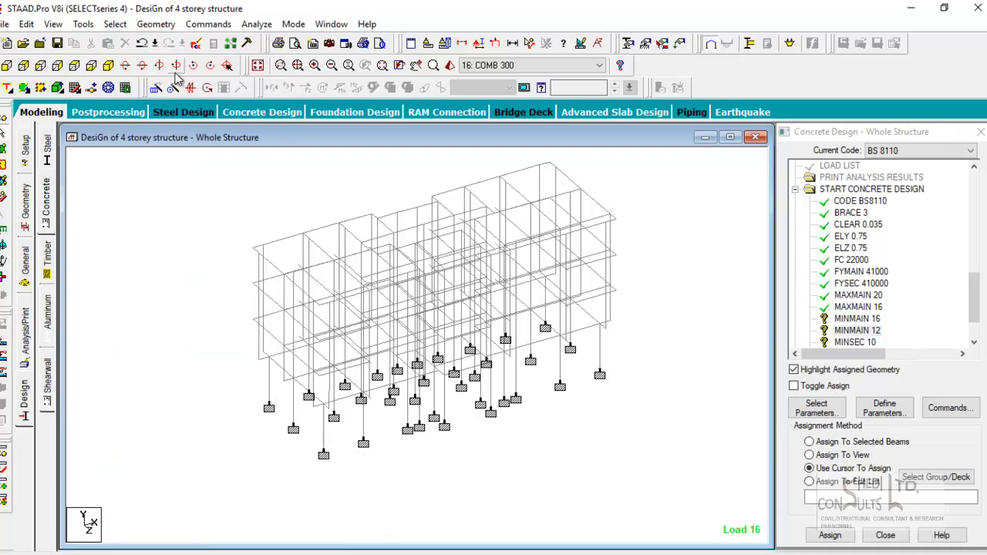
pyautogui.click(115, 24)
pyautogui.moveTo(200, 290)
pyautogui.click(310, 303)
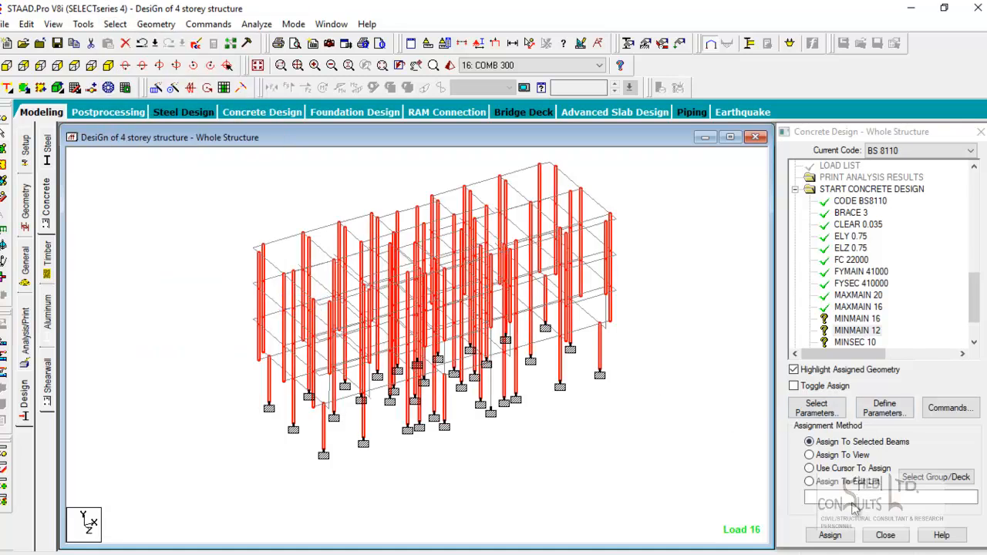
pyautogui.click(830, 536)
pyautogui.click(875, 375)
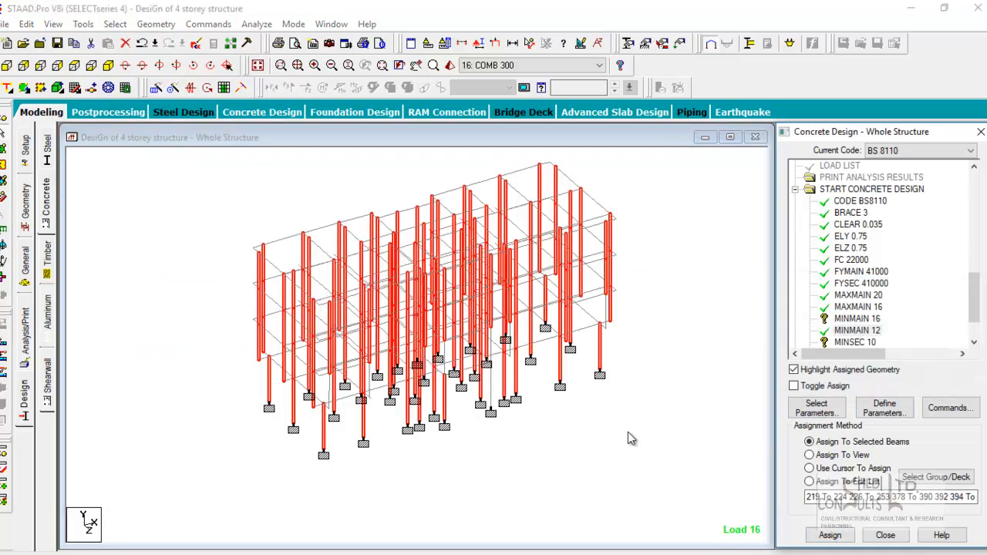
# Compare which members carry the MAXMAIN 20 and MAXMAIN 16 parameters by highlighting their assigned geometry
pyautogui.click(874, 298)
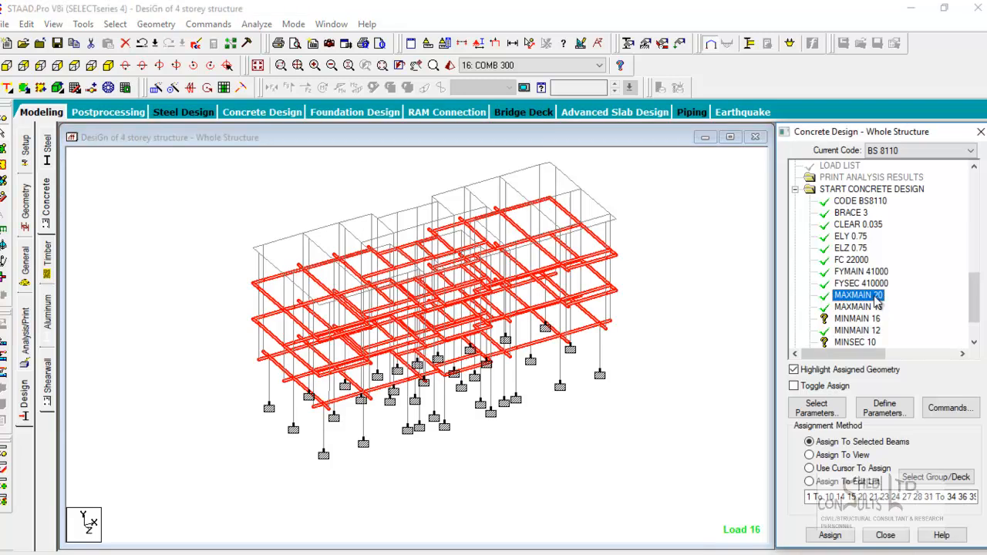
pyautogui.click(878, 306)
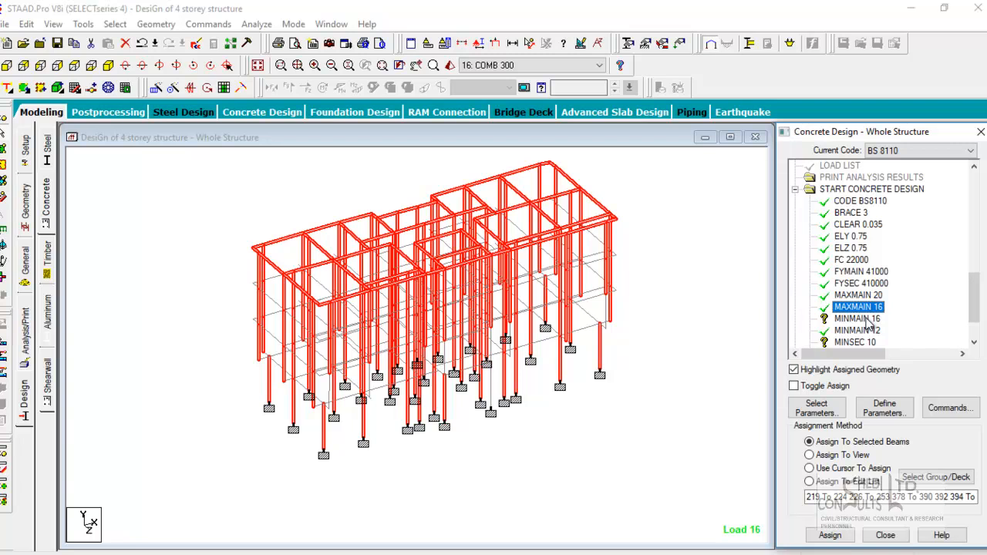
pyautogui.click(867, 297)
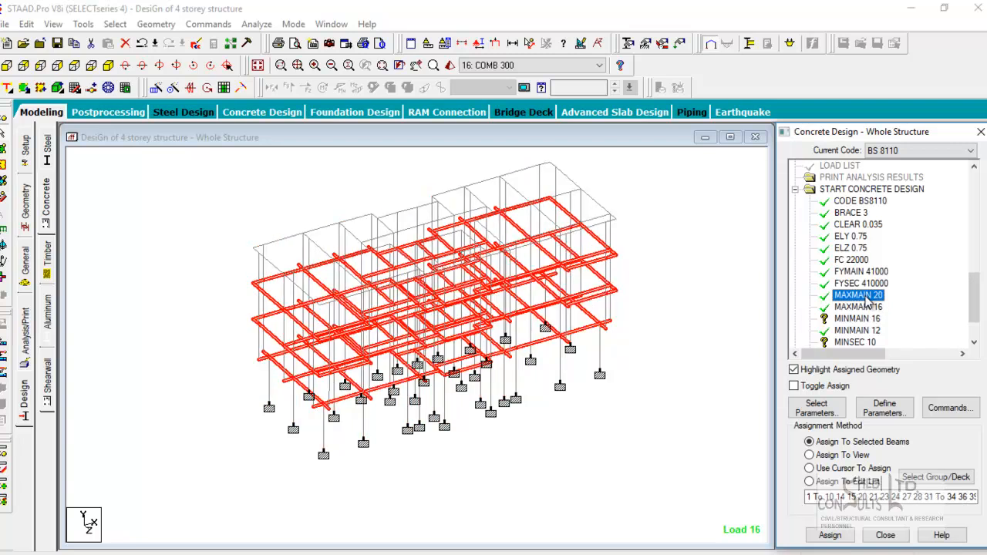
pyautogui.click(872, 309)
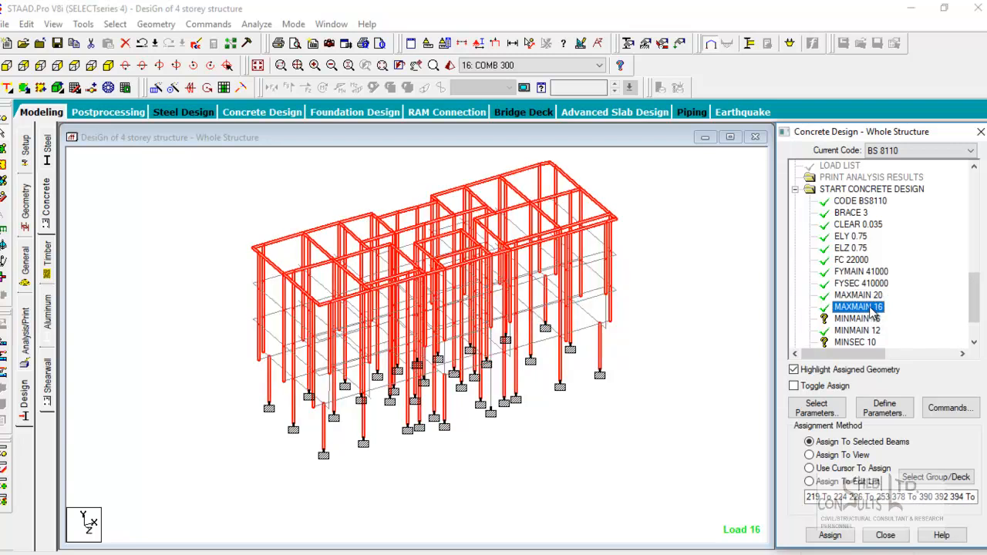
# Assign the MINMAIN 16 parameter to the beams at the three levels below the roof, selected in the front view
pyautogui.click(872, 319)
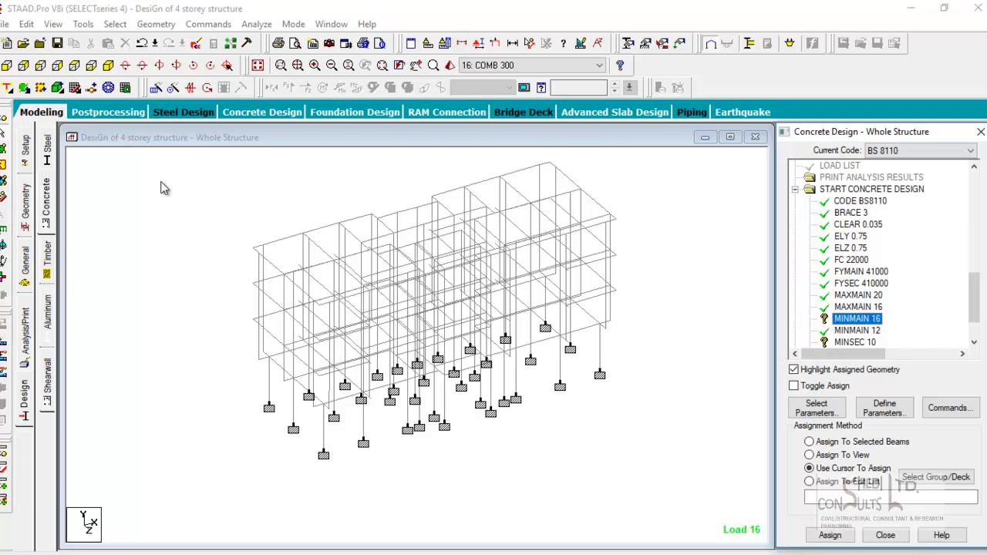
pyautogui.click(6, 66)
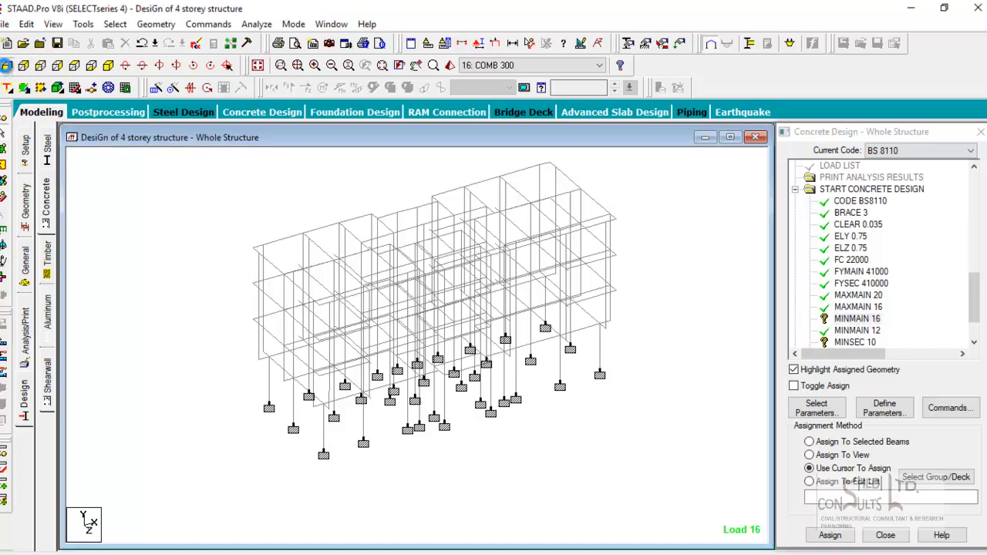
pyautogui.click(850, 320)
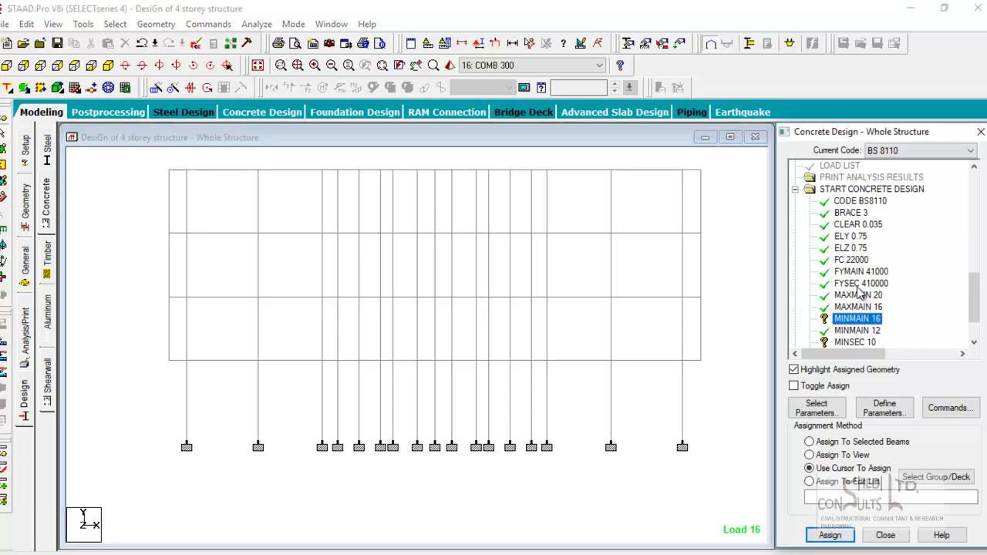
pyautogui.moveTo(133, 353); pyautogui.dragTo(722, 370)
pyautogui.moveTo(150, 288); pyautogui.dragTo(710, 309)
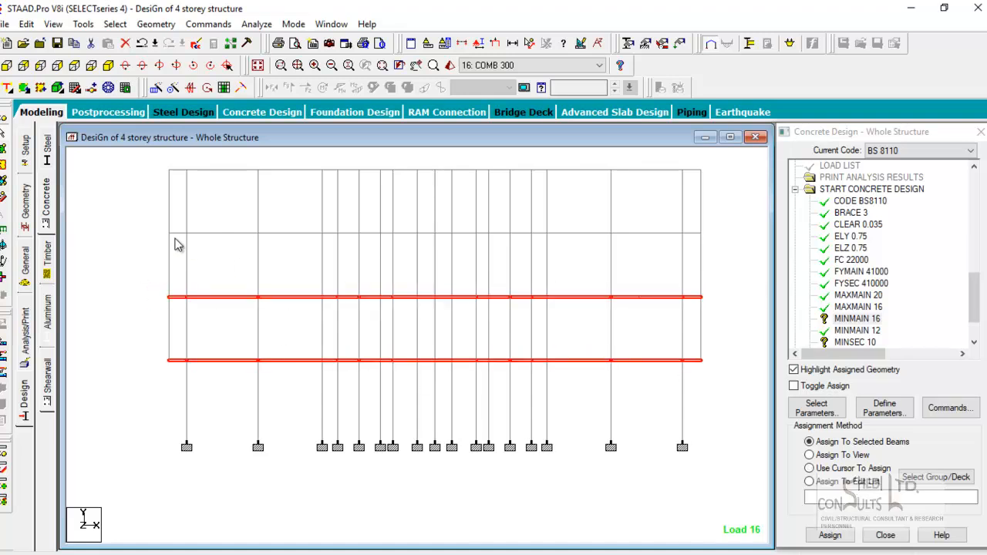
pyautogui.moveTo(156, 226); pyautogui.dragTo(725, 248)
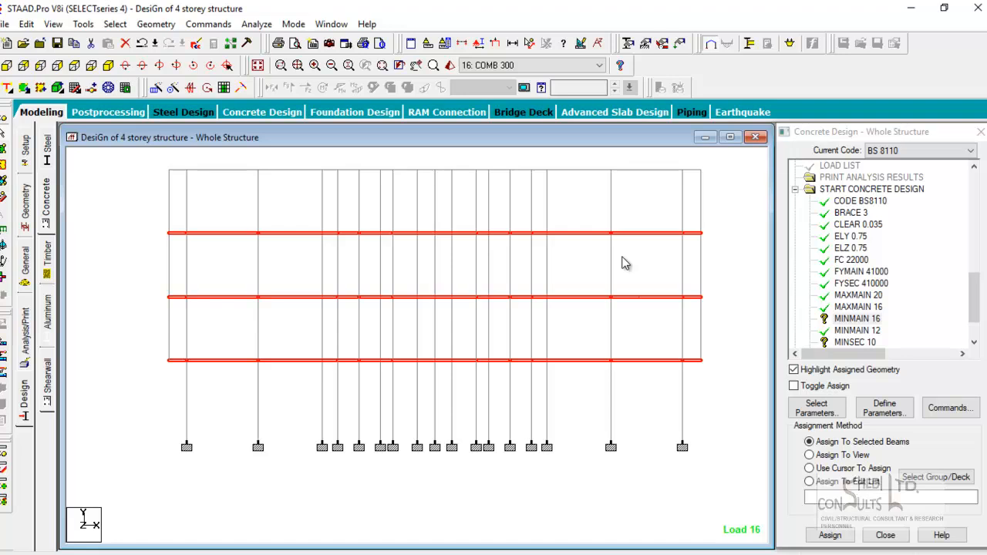
pyautogui.moveTo(622, 257); pyautogui.dragTo(616, 293, button='middle')
pyautogui.scroll(1, 631, 303)
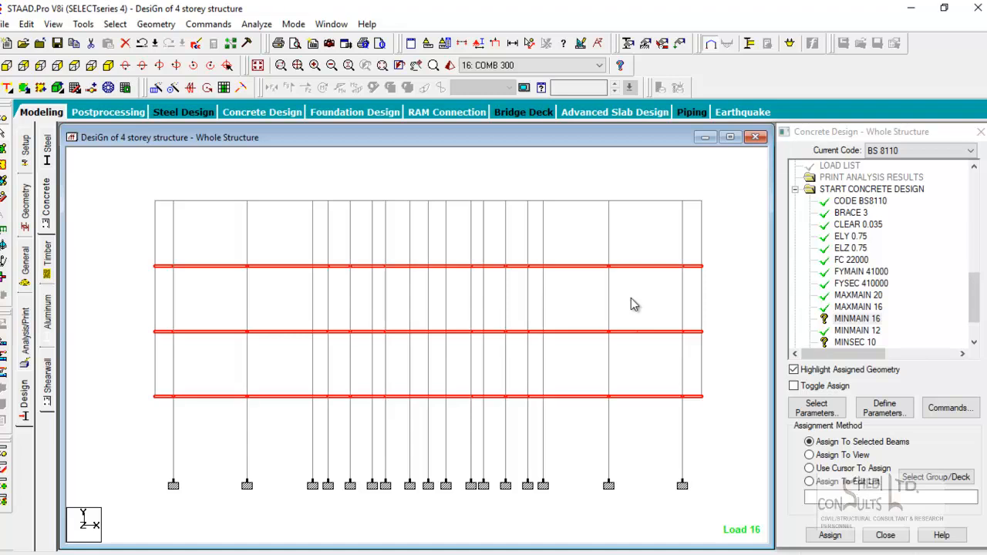
pyautogui.moveTo(683, 399); pyautogui.dragTo(656, 370, button='middle')
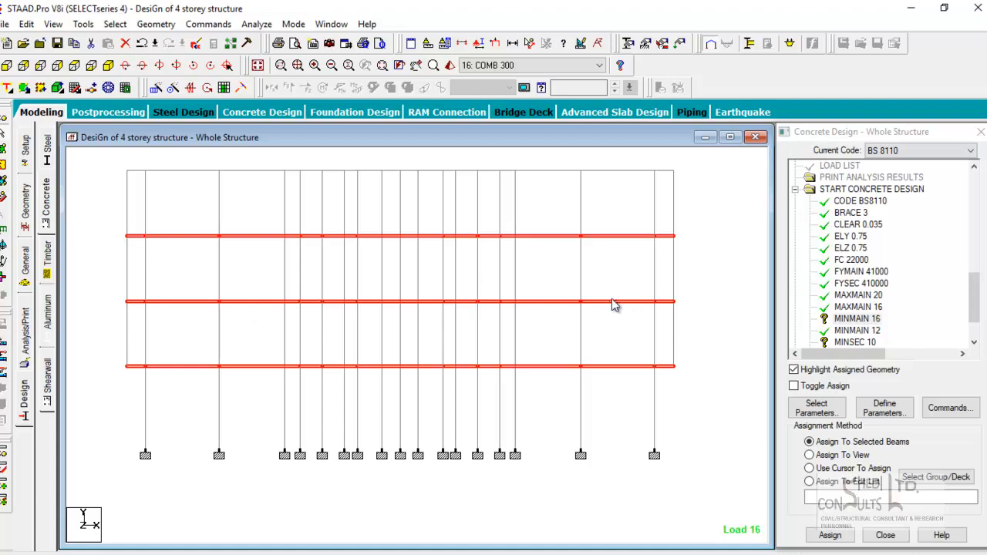
pyautogui.click(832, 536)
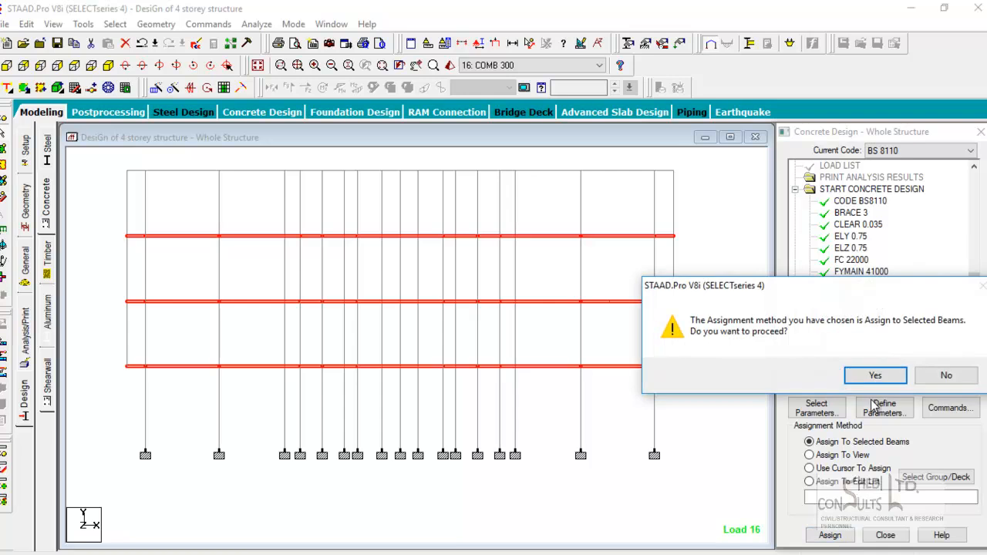
pyautogui.click(875, 375)
pyautogui.click(750, 439)
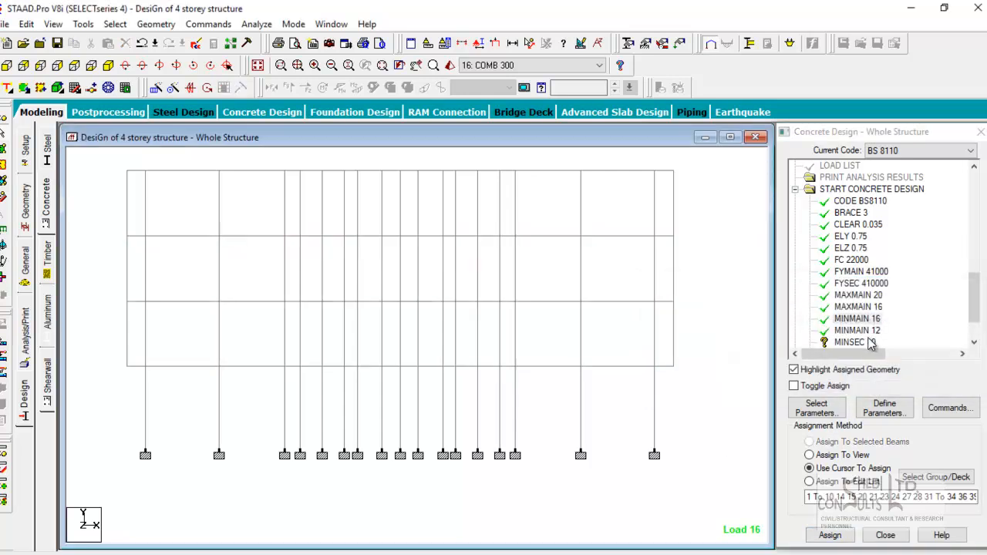
# Assign the MINSEC 10 parameter to all members of the structure, selected in the front view
pyautogui.click(975, 332)
pyautogui.click(855, 295)
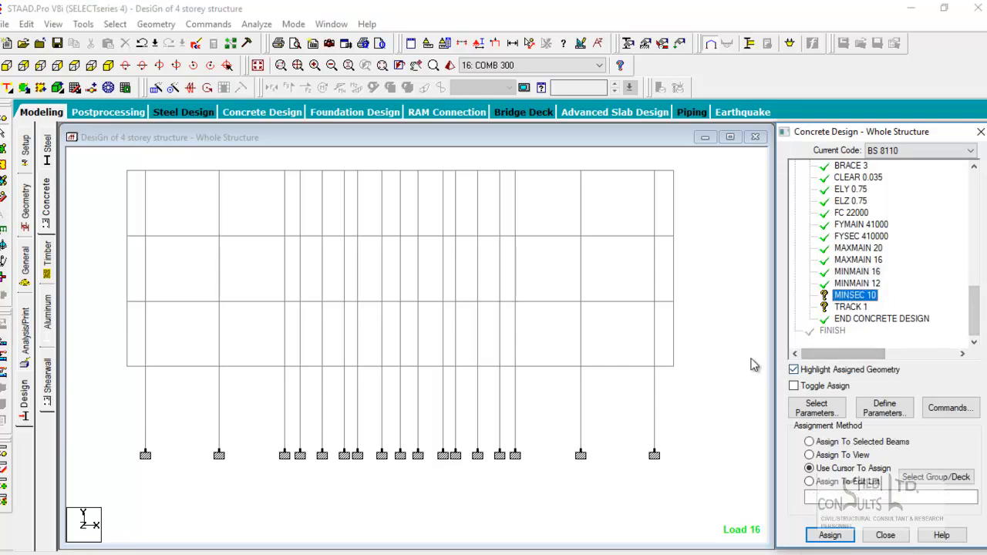
pyautogui.scroll(-3, 668, 375)
pyautogui.moveTo(251, 169); pyautogui.dragTo(613, 462)
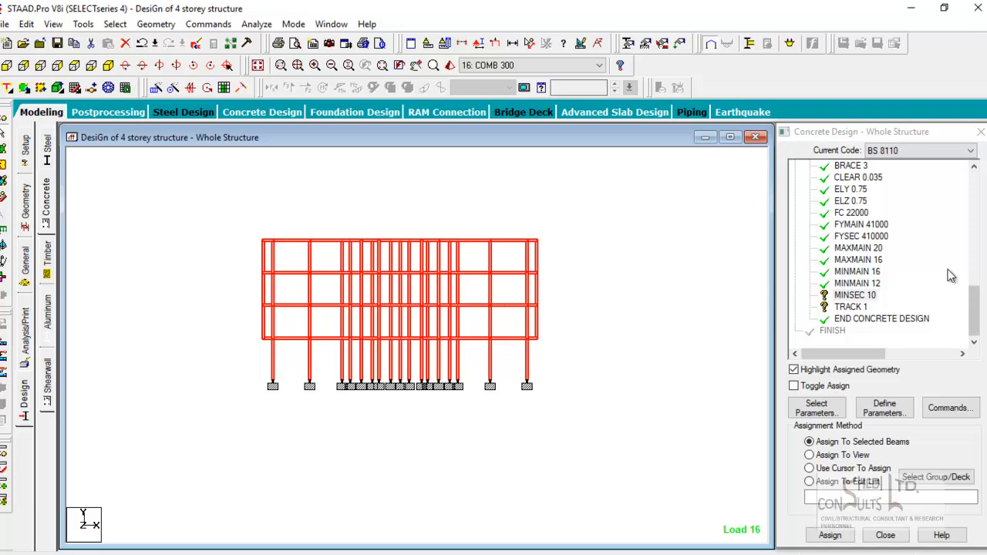
pyautogui.click(854, 296)
pyautogui.click(830, 536)
pyautogui.click(876, 375)
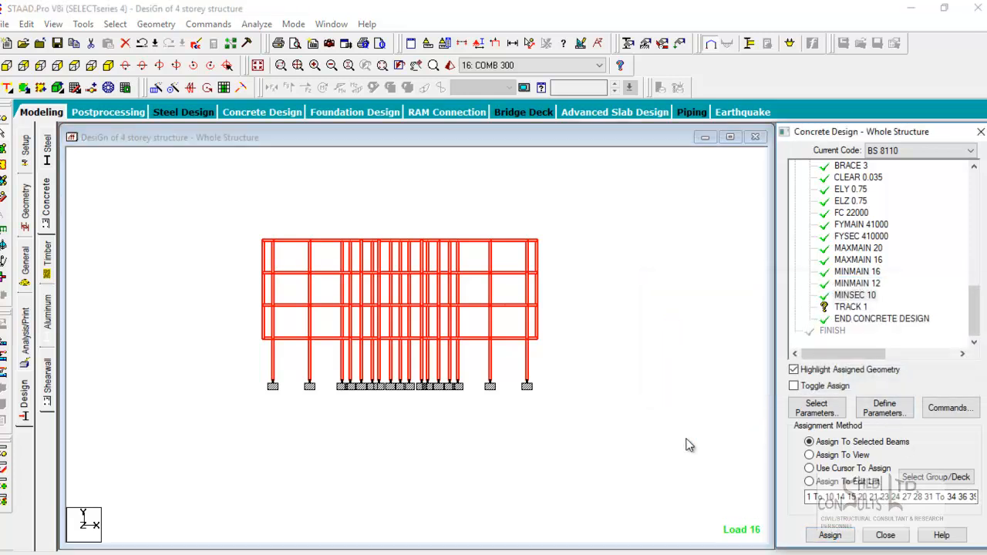
# Assign the TRACK 1 parameter to all members, then return to the isometric view with nothing selected
pyautogui.click(848, 308)
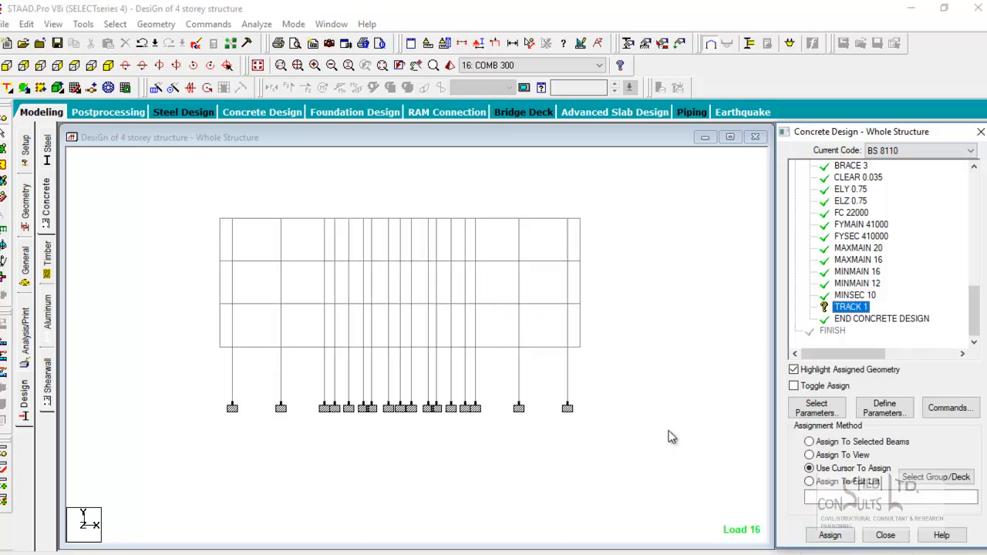
pyautogui.moveTo(689, 480); pyautogui.dragTo(150, 177)
pyautogui.click(855, 307)
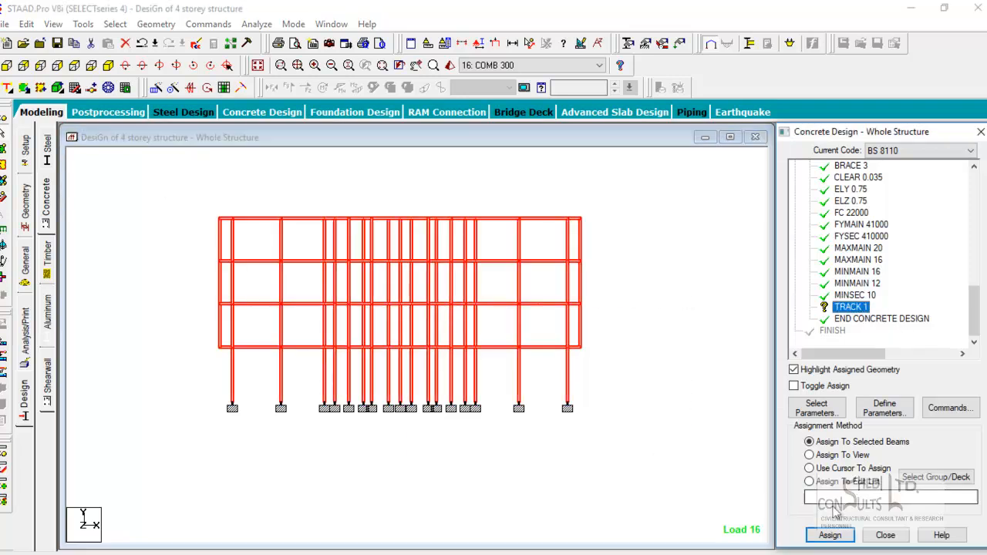
pyautogui.click(834, 535)
pyautogui.click(876, 376)
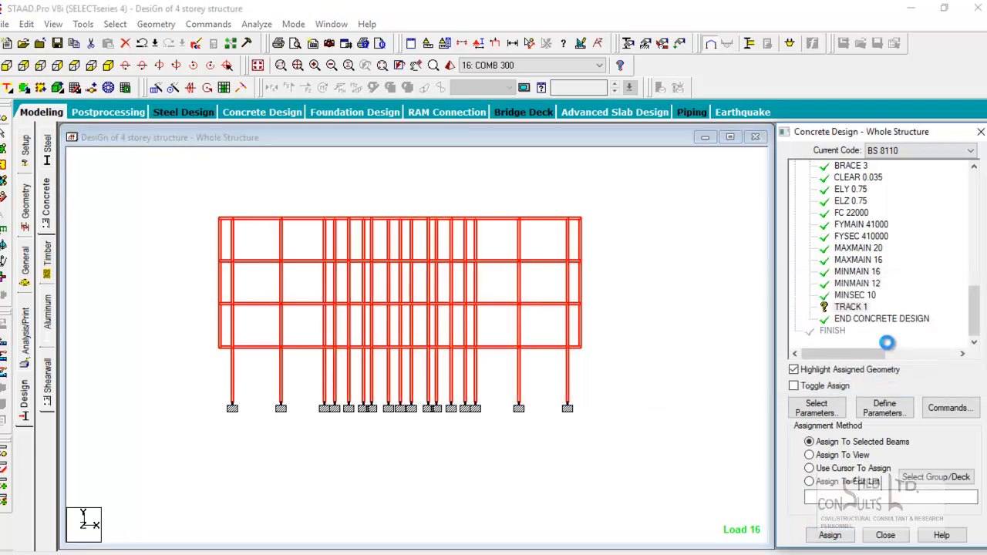
pyautogui.click(108, 65)
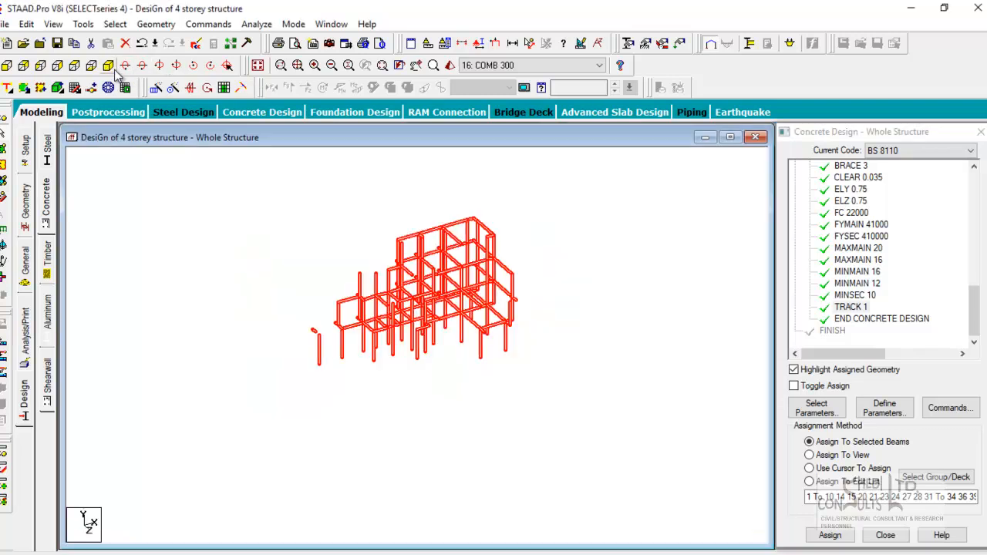
pyautogui.click(680, 377)
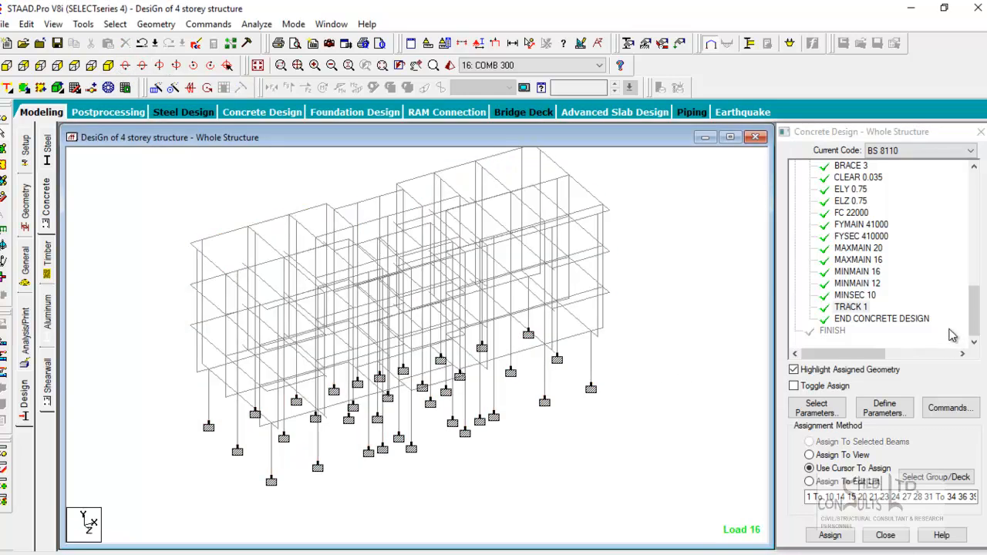
# Add the DESIGN BEAM and DESIGN COLUMN commands to the concrete design
pyautogui.click(916, 323)
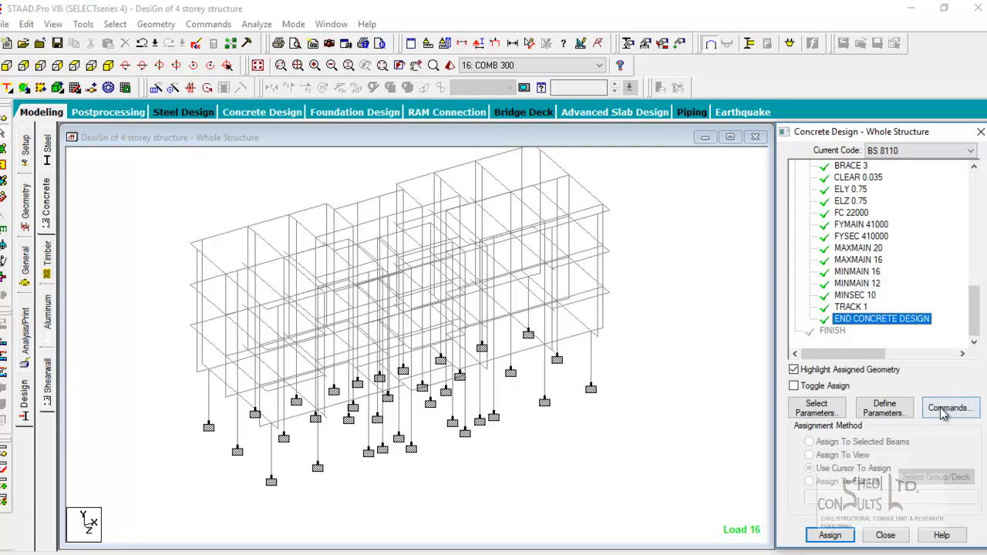
pyautogui.click(946, 410)
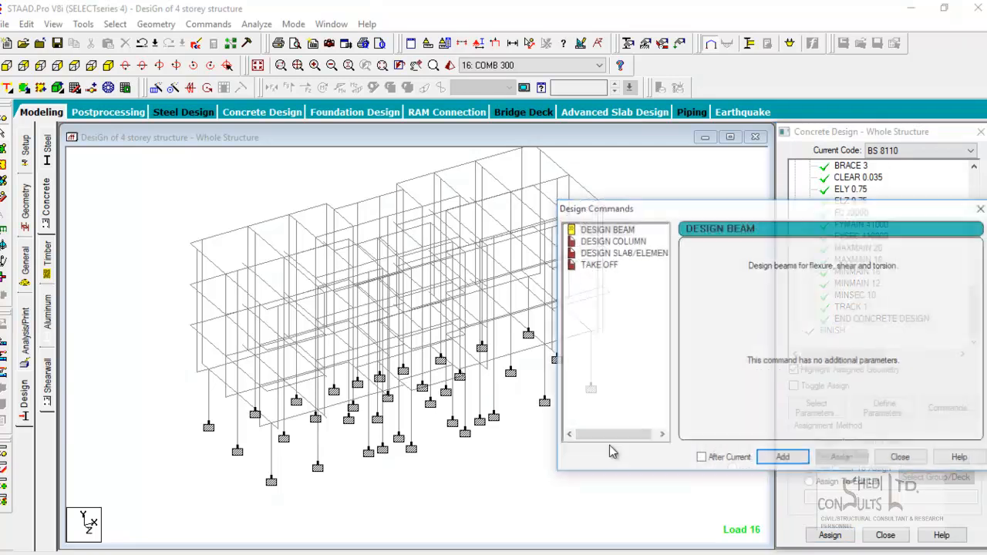
pyautogui.click(618, 231)
pyautogui.click(783, 458)
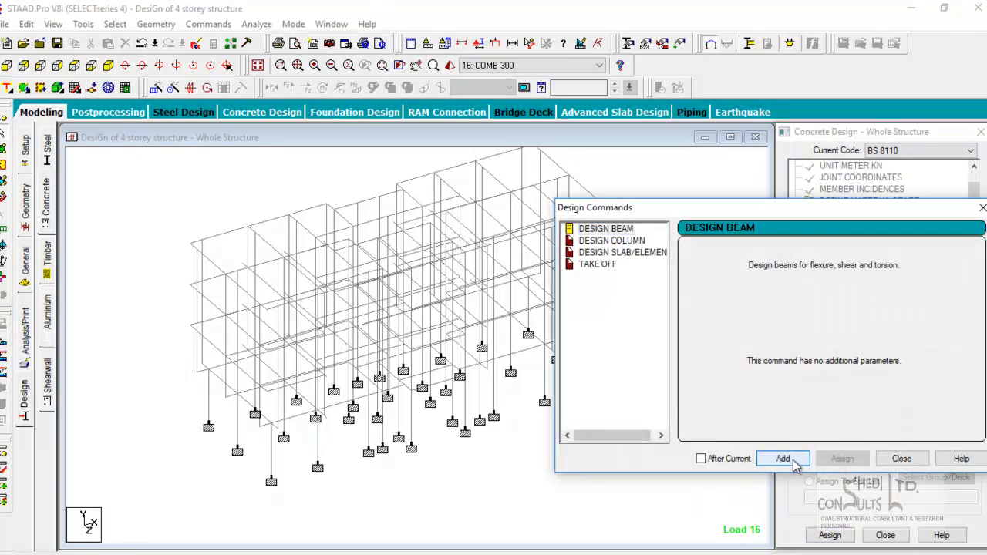
pyautogui.click(592, 243)
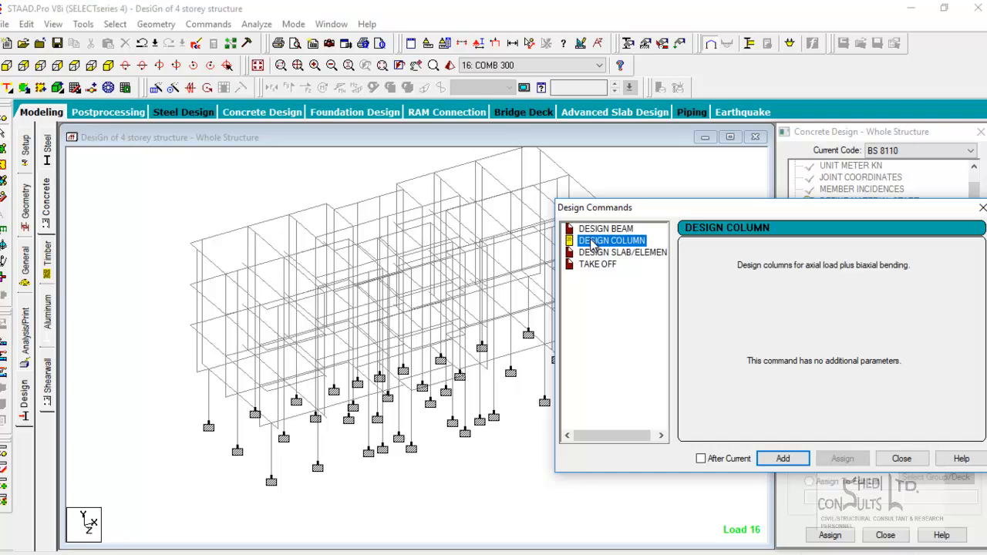
pyautogui.click(786, 458)
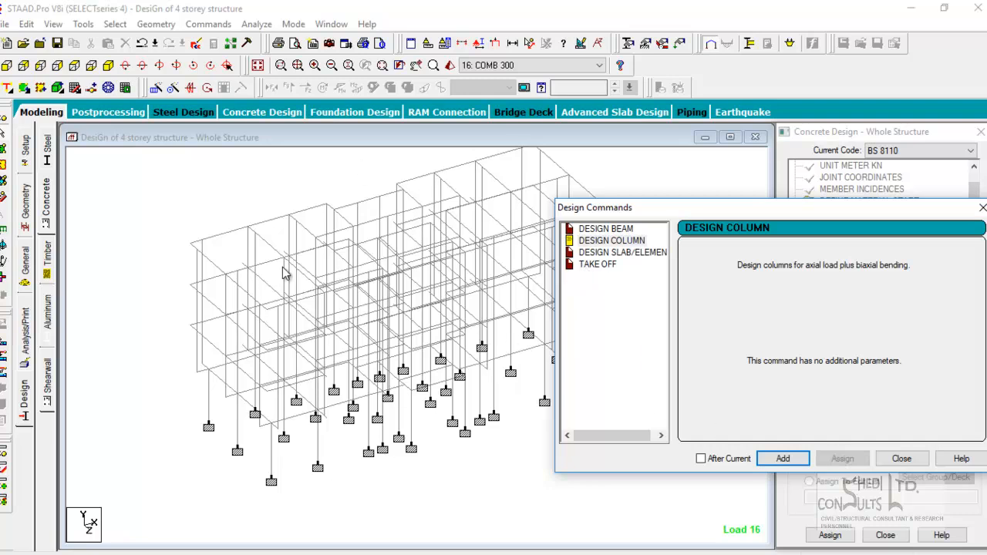
pyautogui.click(901, 459)
# Assign the DESIGN BEAM command to the beams at all four levels, selected in the front view
pyautogui.moveTo(975, 193); pyautogui.dragTo(972, 347)
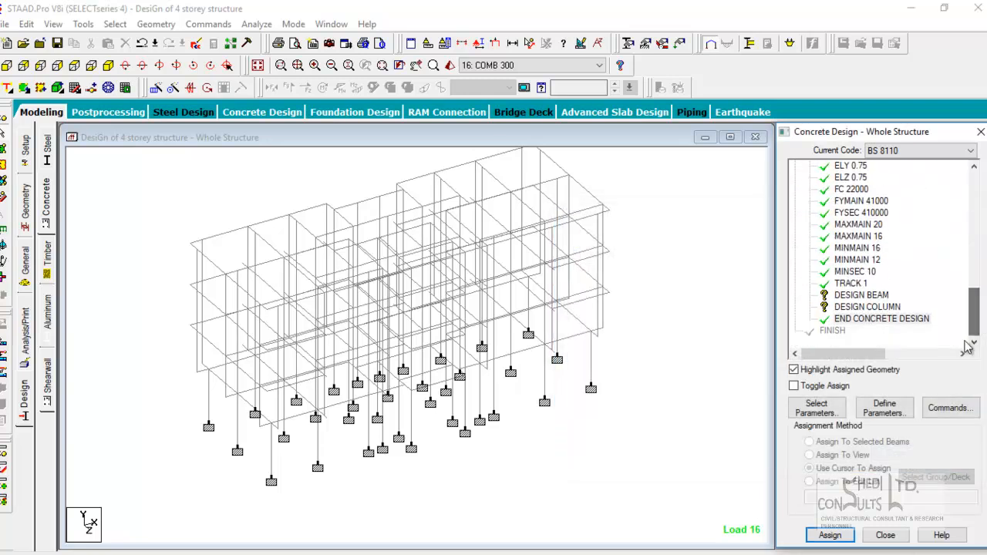
pyautogui.click(869, 296)
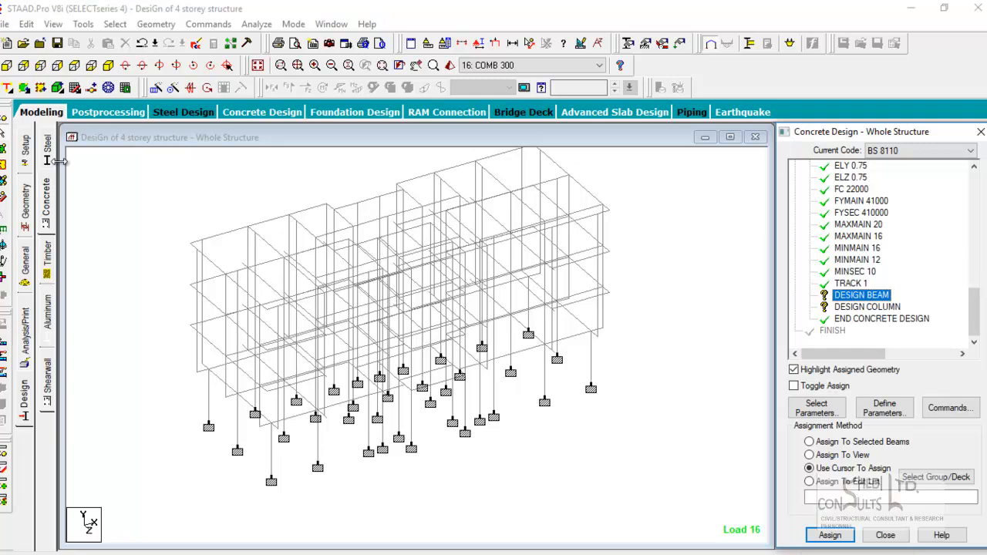
pyautogui.click(8, 68)
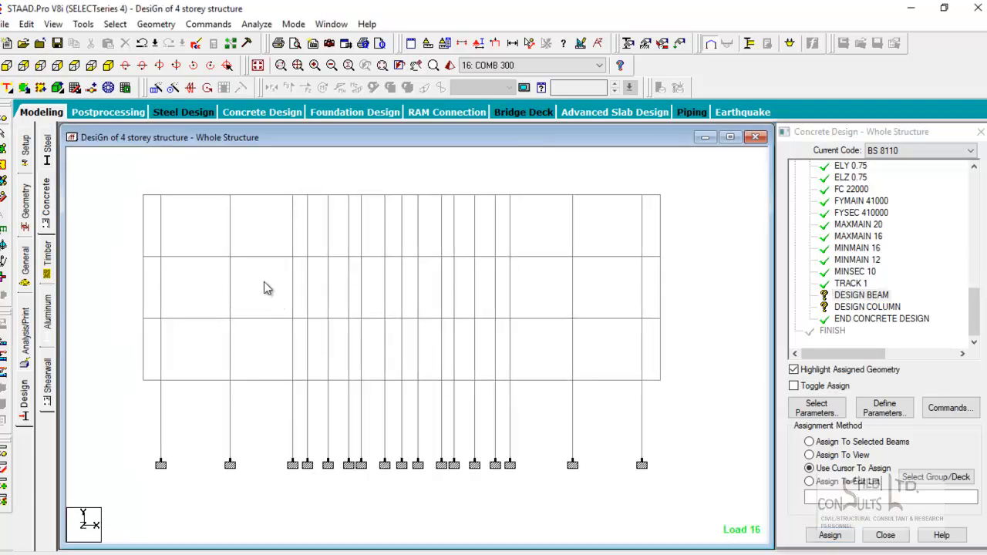
pyautogui.moveTo(119, 181); pyautogui.dragTo(699, 209)
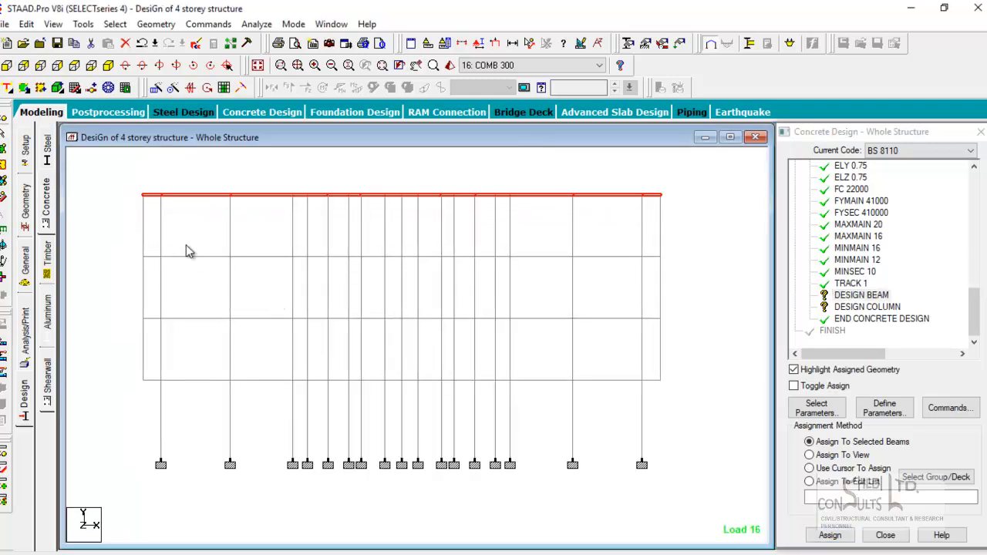
pyautogui.moveTo(337, 268); pyautogui.dragTo(720, 267)
pyautogui.moveTo(120, 313); pyautogui.dragTo(687, 333)
pyautogui.moveTo(122, 374); pyautogui.dragTo(694, 395)
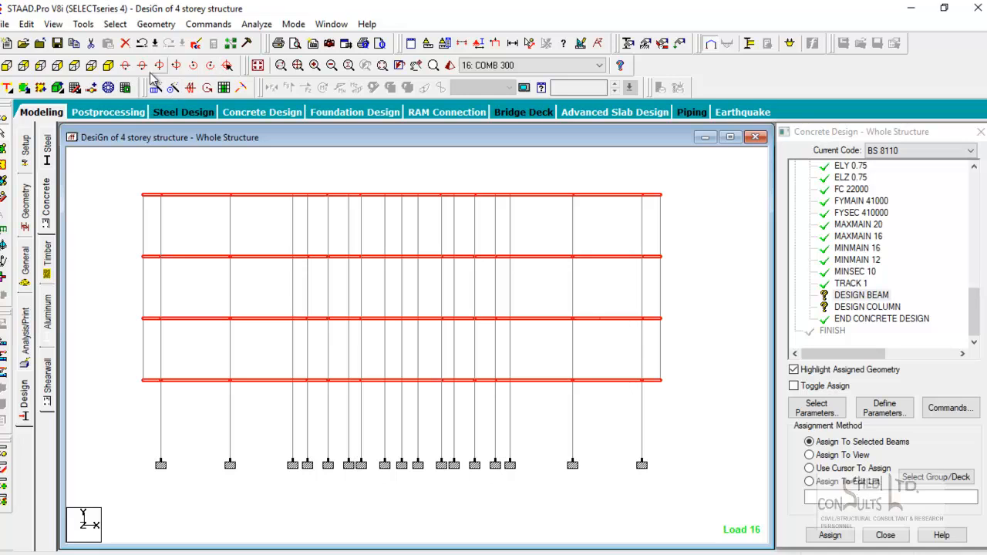
pyautogui.click(109, 65)
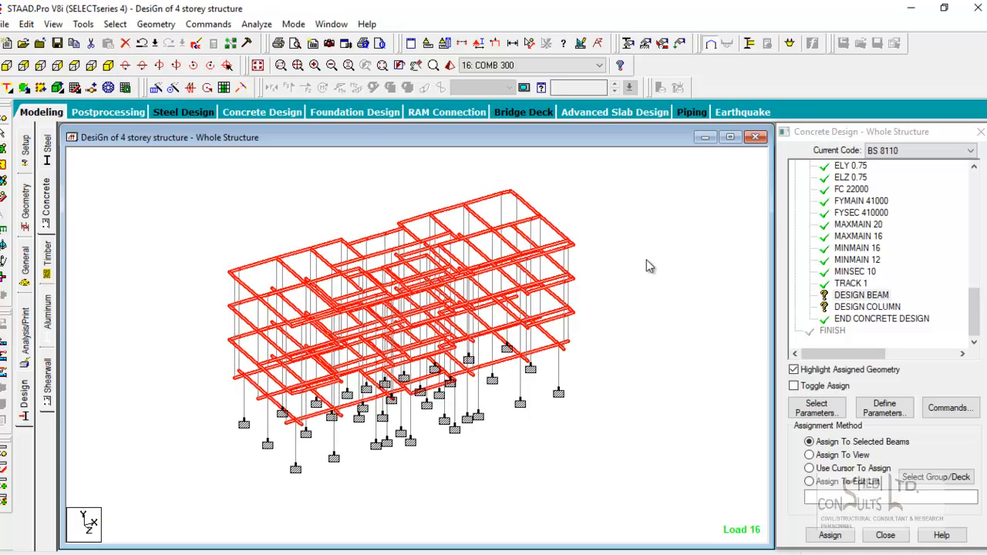
pyautogui.click(857, 296)
pyautogui.click(829, 534)
pyautogui.click(873, 375)
# Assign the DESIGN COLUMN command to all columns, selecting them as beams parallel to Y, and clear the selection
pyautogui.click(867, 307)
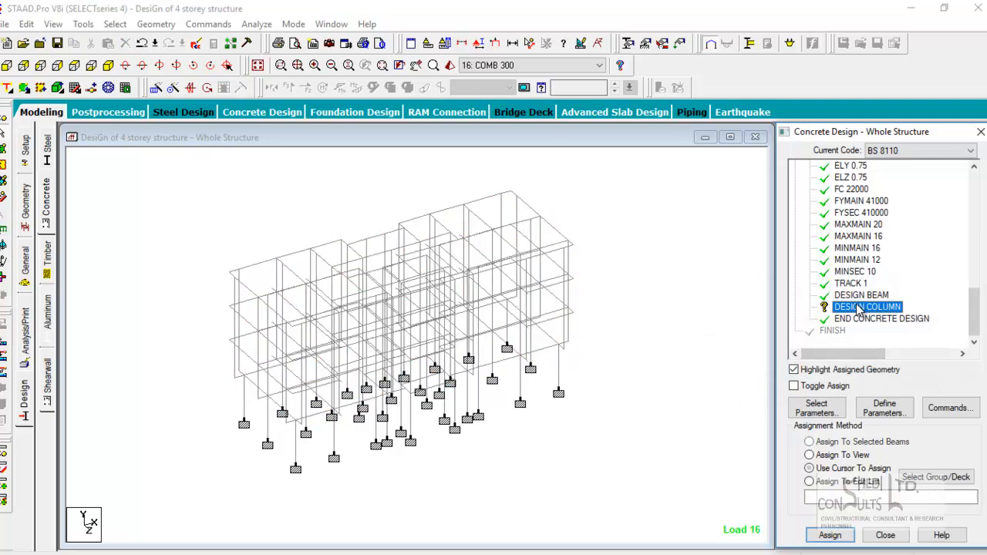
pyautogui.click(117, 25)
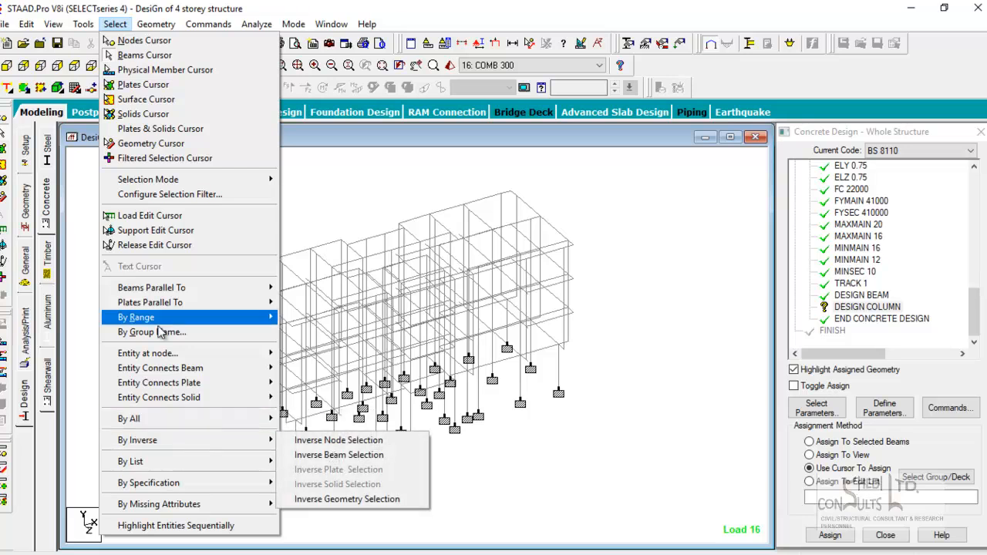
pyautogui.moveTo(169, 288)
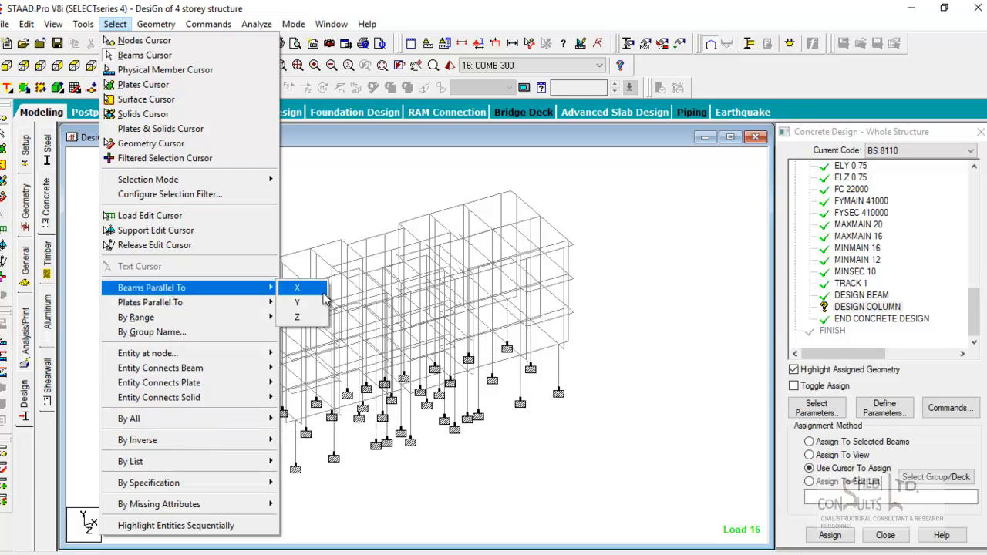
pyautogui.click(297, 303)
pyautogui.scroll(6, 337, 459)
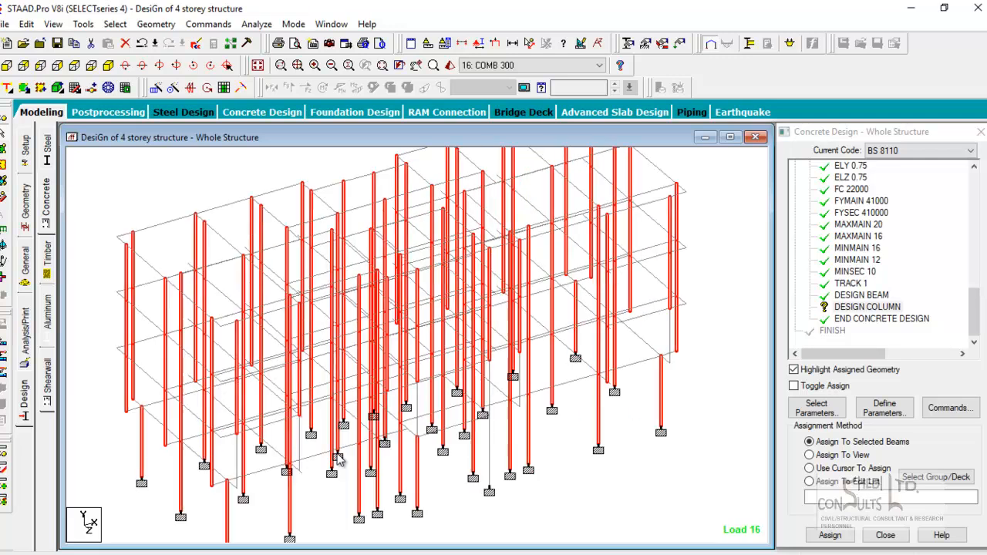
pyautogui.scroll(-2, 410, 321)
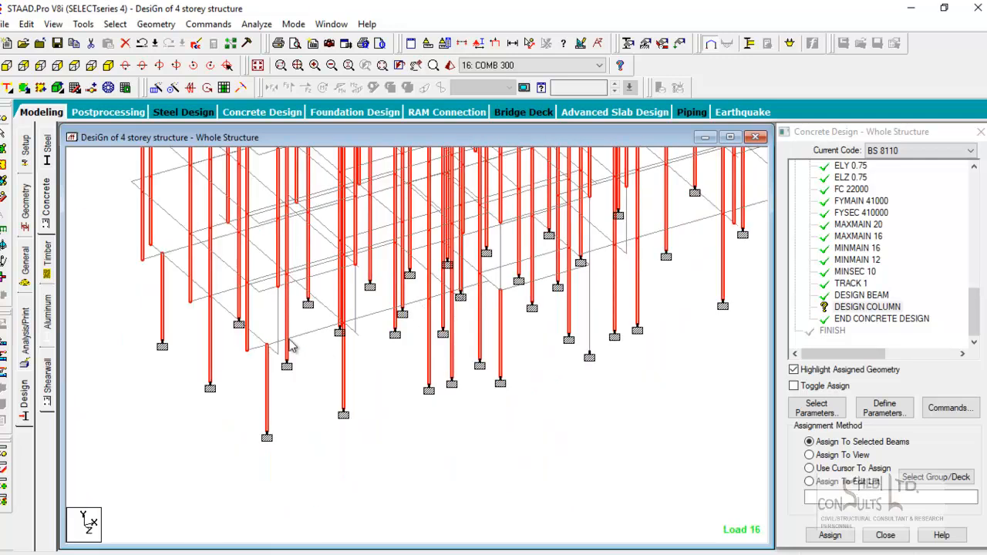
pyautogui.moveTo(530, 334); pyautogui.dragTo(527, 388, button='middle')
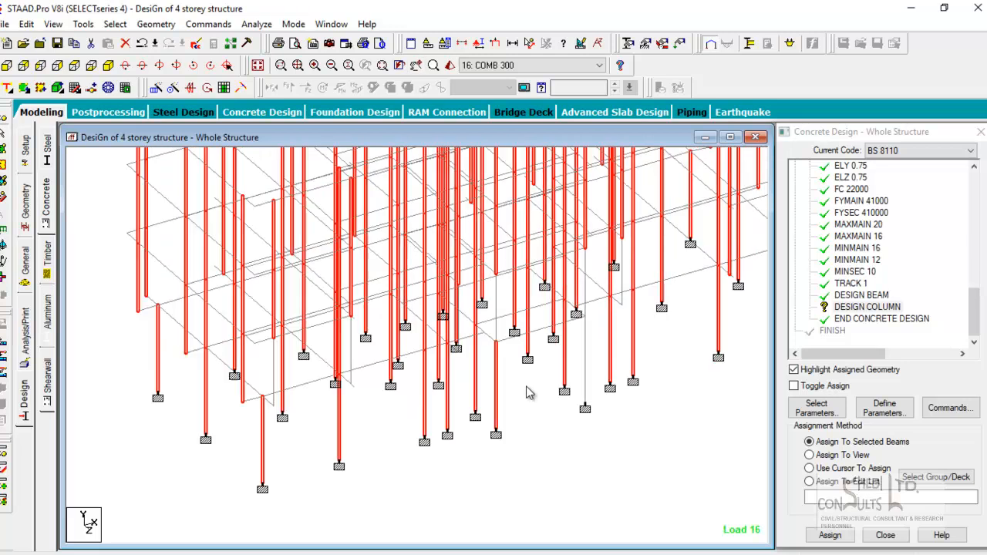
pyautogui.moveTo(719, 373); pyautogui.dragTo(552, 439, button='middle')
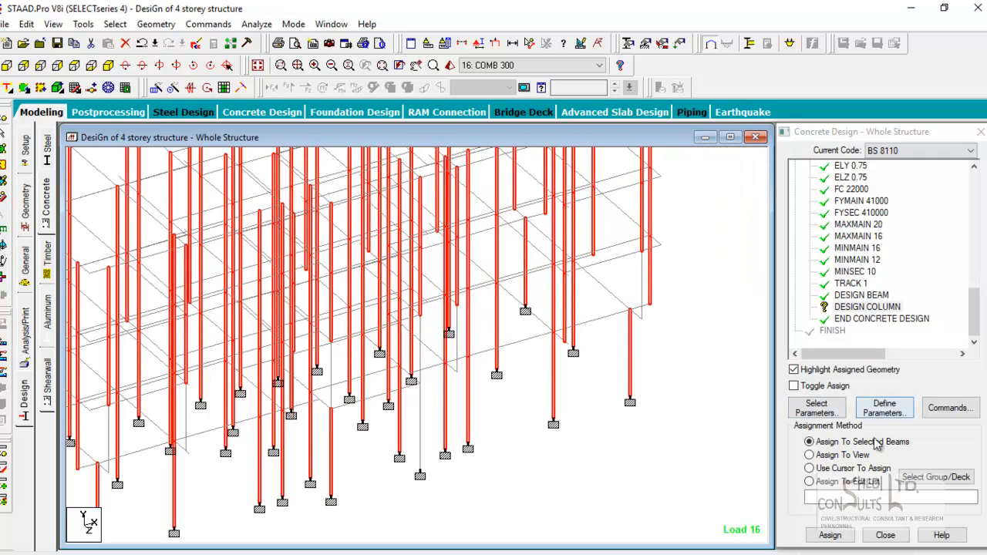
pyautogui.click(830, 534)
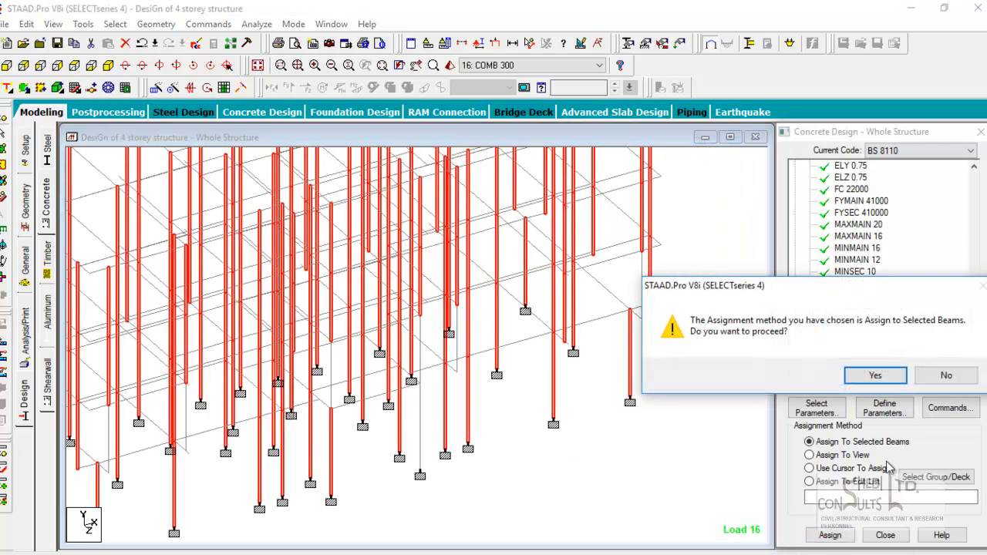
pyautogui.click(876, 375)
pyautogui.scroll(-3, 690, 415)
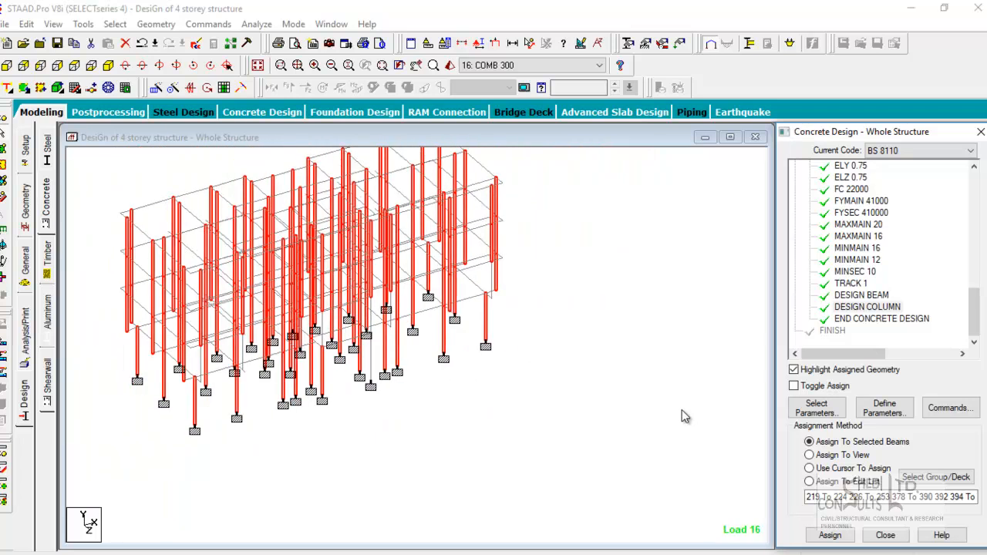
pyautogui.moveTo(621, 329); pyautogui.dragTo(660, 406, button='middle')
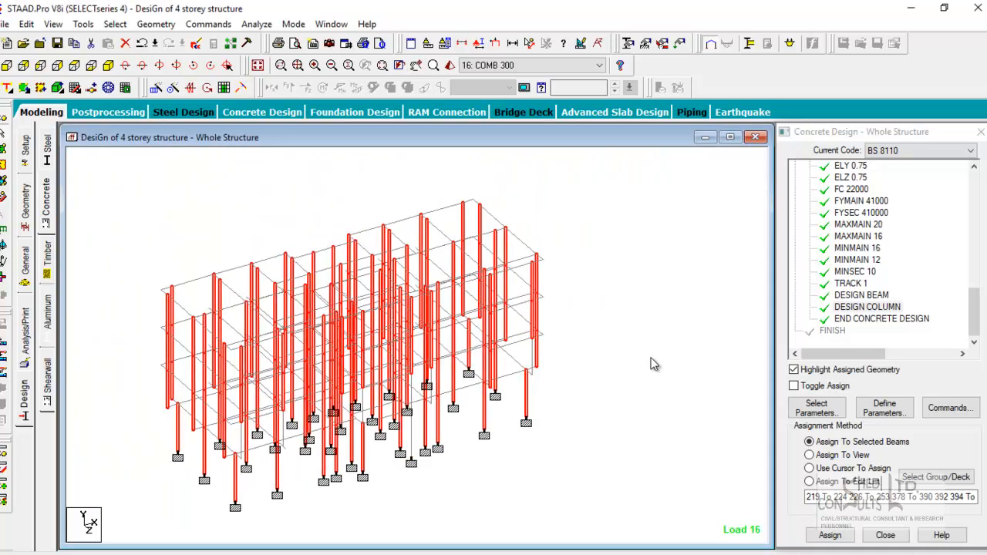
pyautogui.click(652, 359)
pyautogui.scroll(-2, 539, 293)
pyautogui.scroll(3, 431, 207)
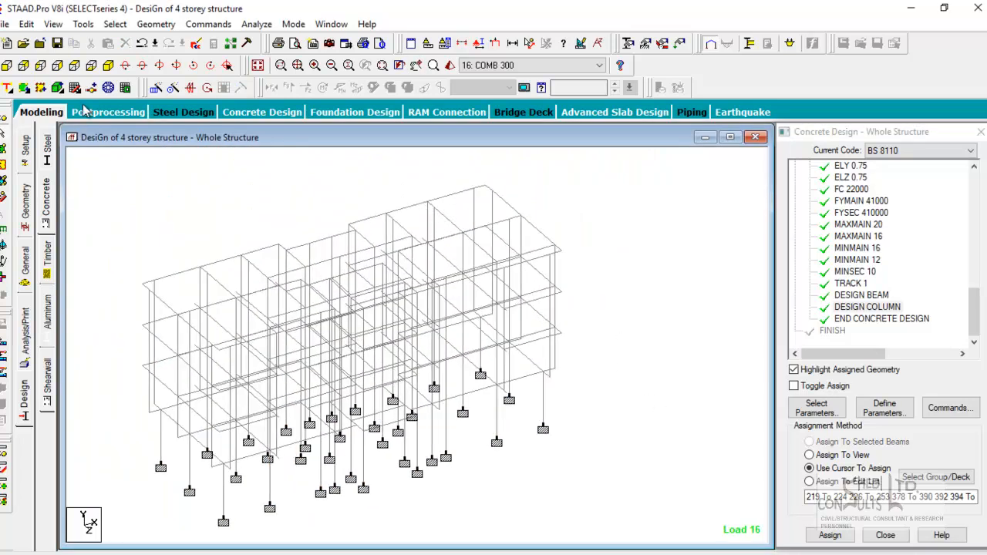
# Save the model and run the analysis and concrete design
pyautogui.click(57, 42)
pyautogui.click(408, 308)
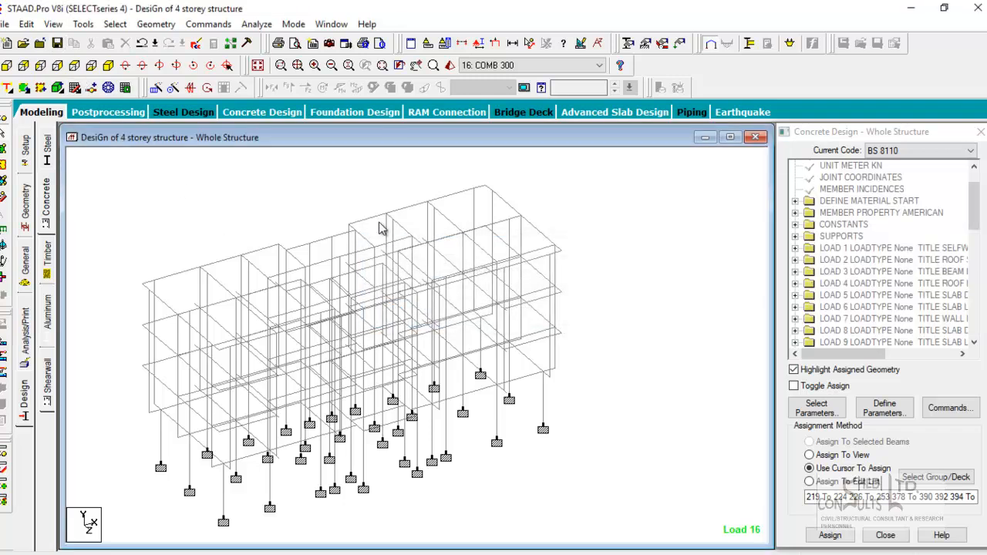
pyautogui.click(257, 27)
pyautogui.click(280, 45)
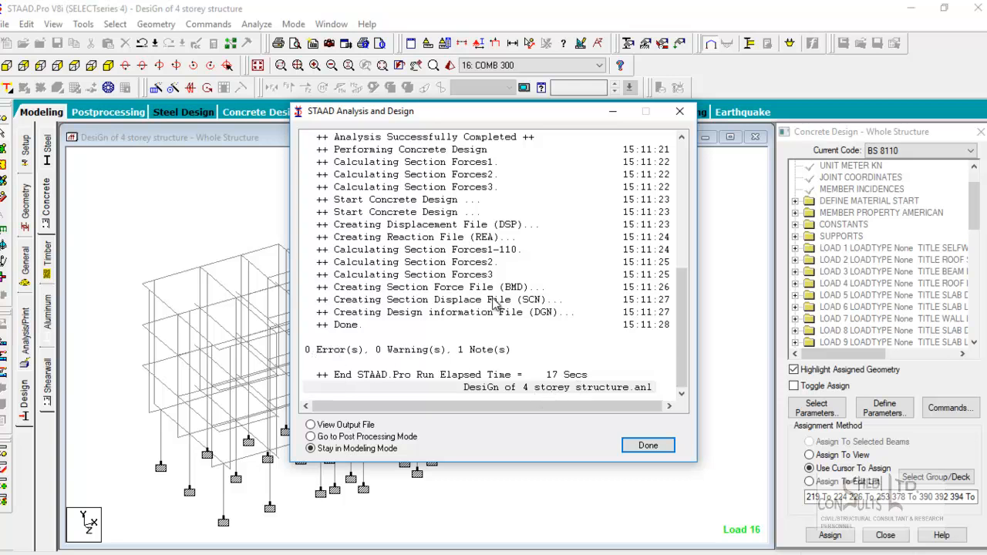
# Review the end of the analysis log and open the output file for viewing
pyautogui.moveTo(476, 118); pyautogui.dragTo(477, 105)
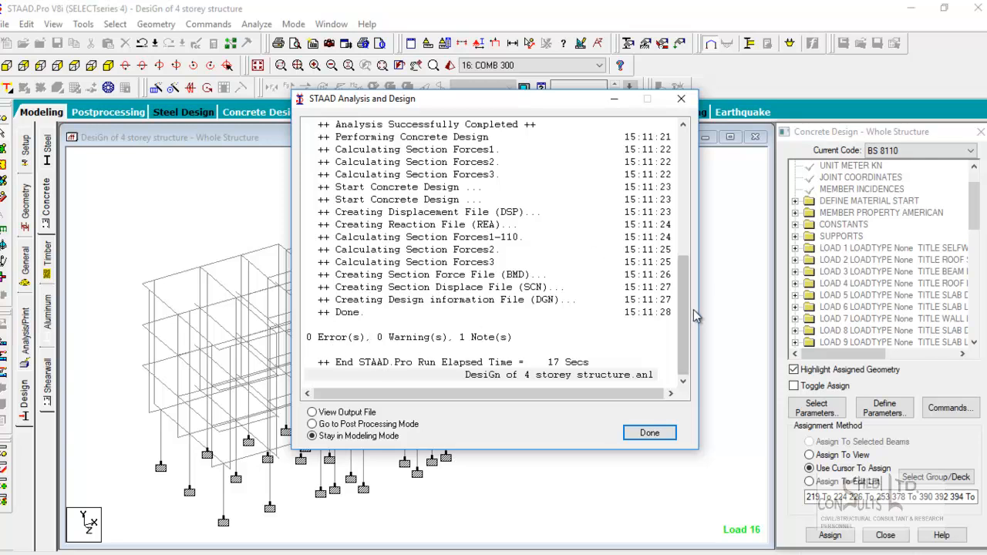
pyautogui.moveTo(684, 331)
pyautogui.mouseDown()
pyautogui.moveTo(683, 274)
pyautogui.moveTo(682, 329)
pyautogui.mouseUp()
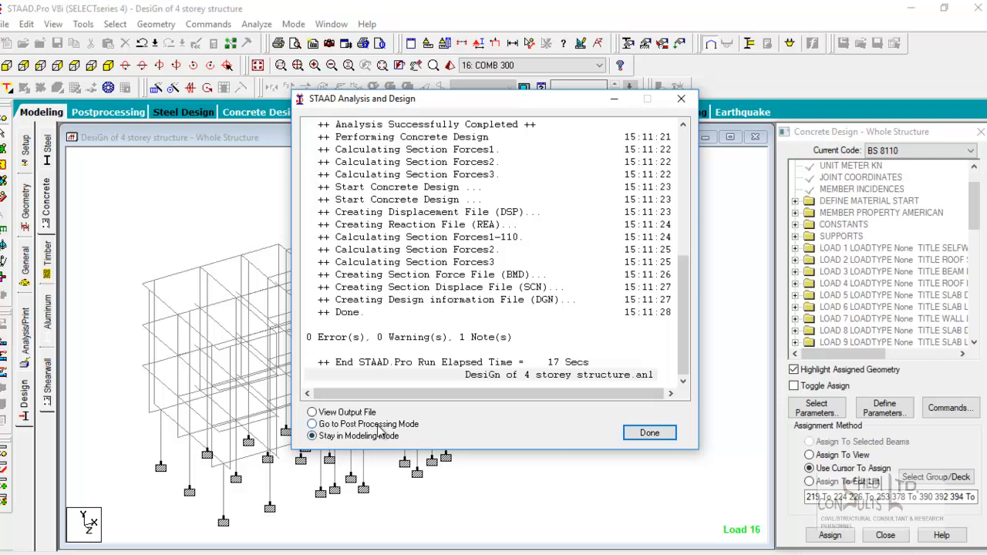
pyautogui.click(650, 434)
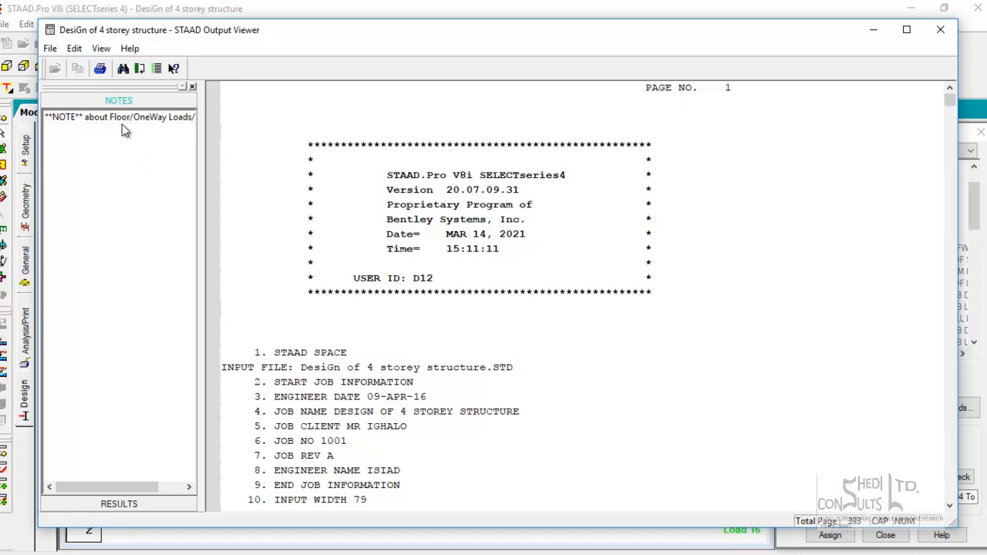
# Check the notes and results lists of the output file and go to the note about Floor/OneWay Loads/Weights
pyautogui.click(145, 505)
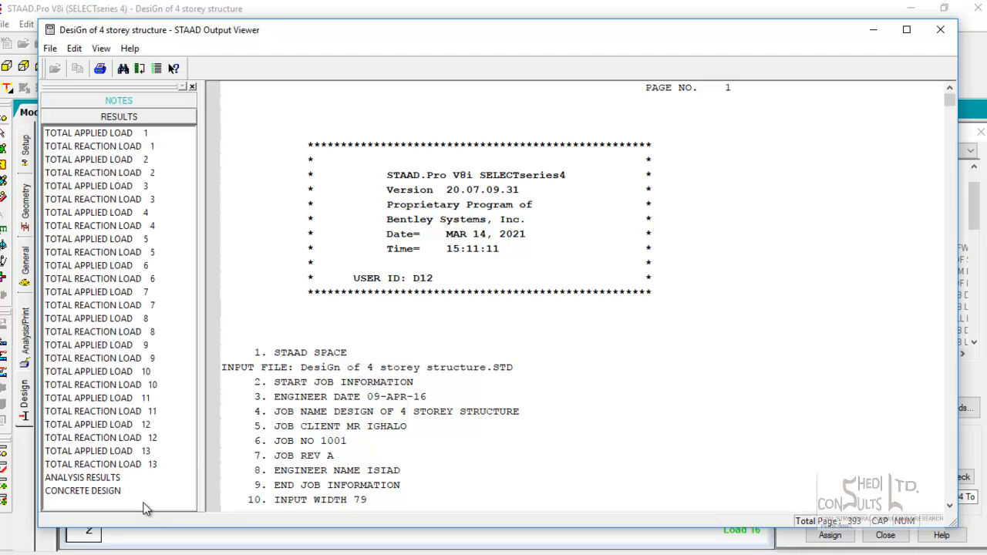
pyautogui.click(115, 101)
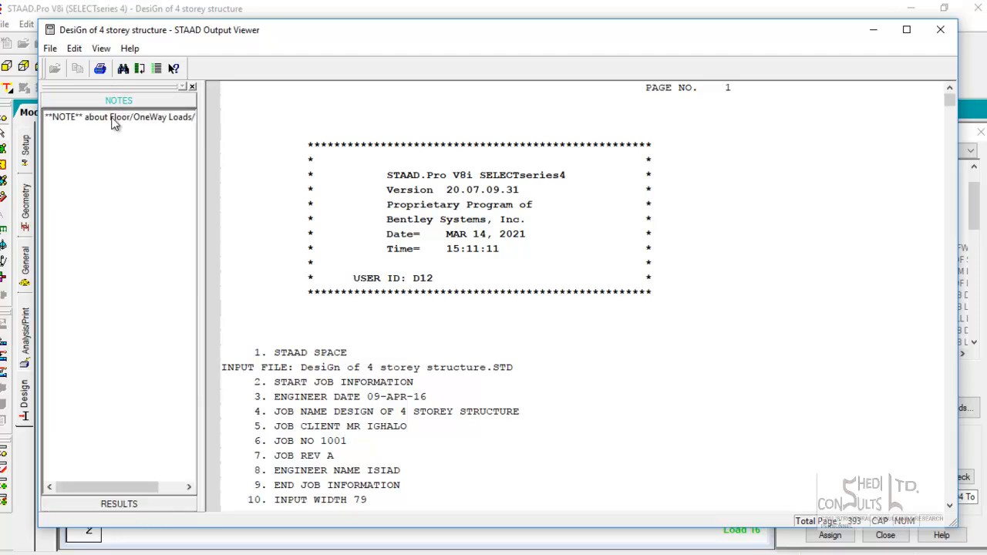
pyautogui.click(114, 120)
pyautogui.scroll(5, 486, 224)
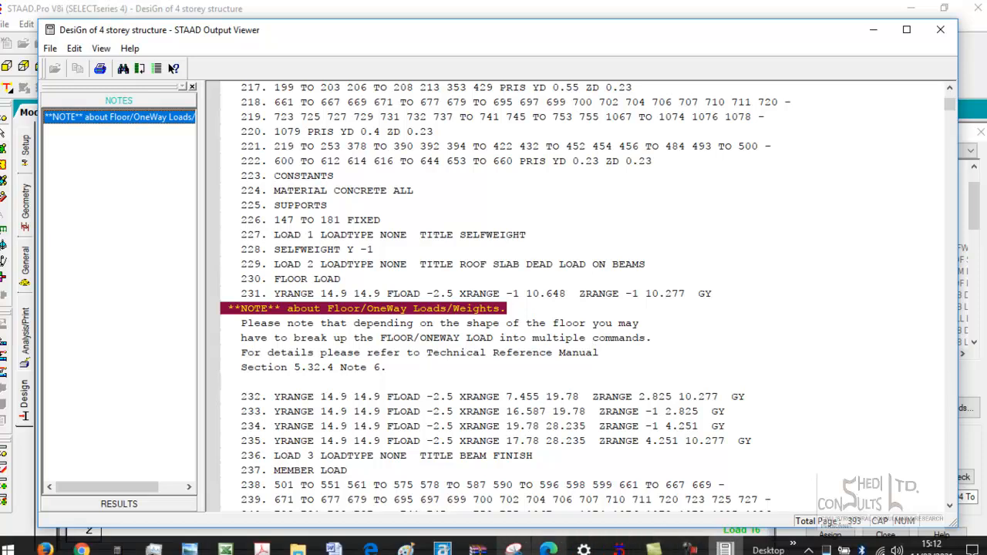
# Switch to the STAAD.Pro model and inspect the first floor load of load case 2, ROOF SLAB DEAD LOAD ON BEAMS
pyautogui.click(620, 549)
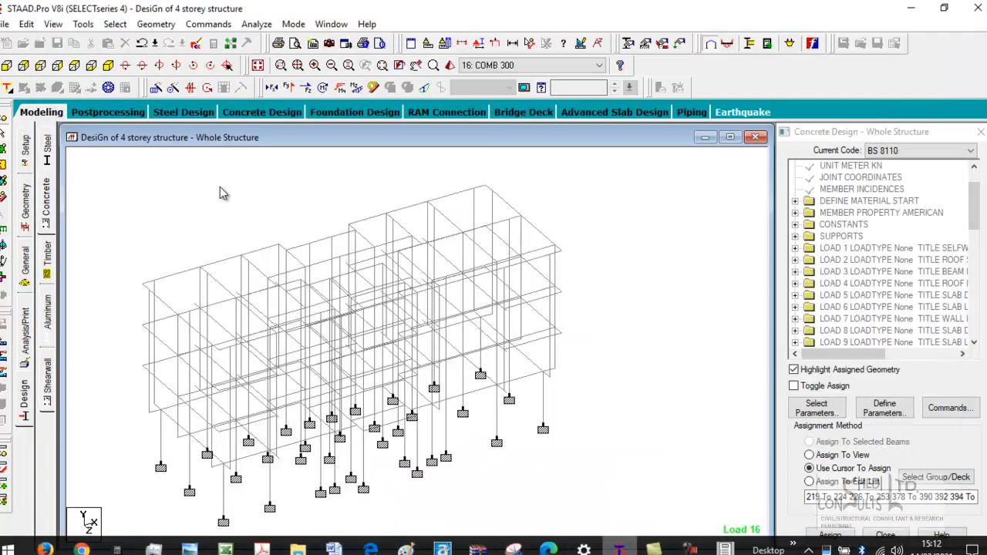
pyautogui.click(25, 264)
pyautogui.click(47, 328)
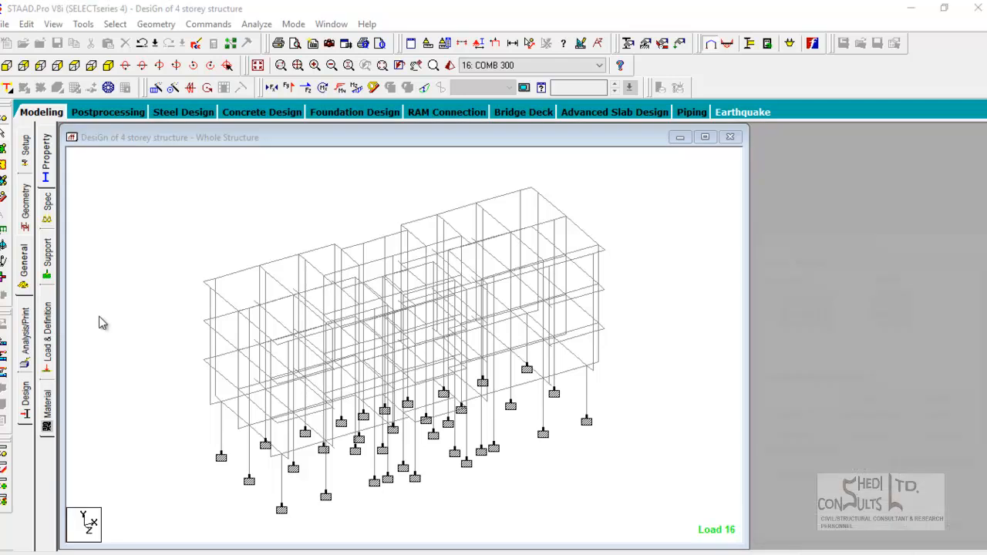
pyautogui.click(758, 161)
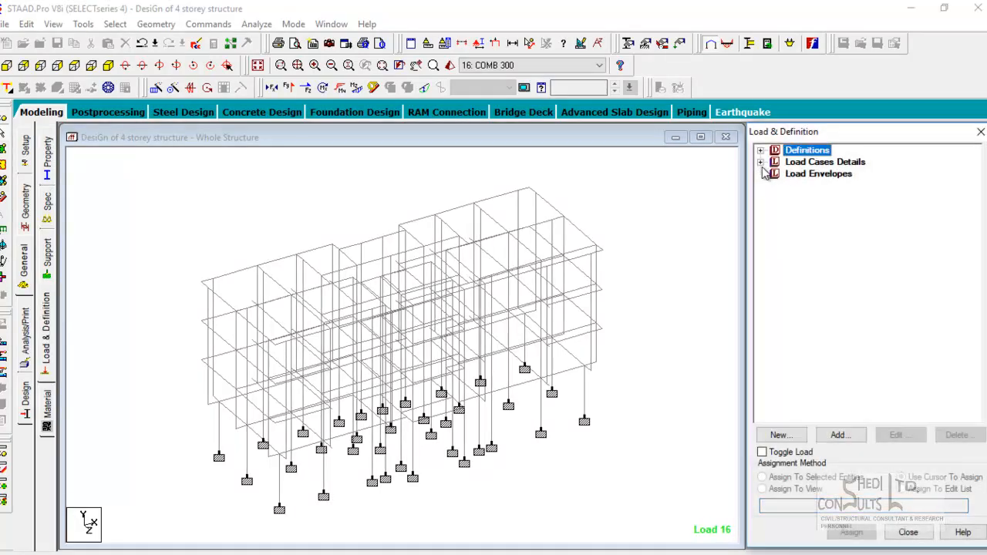
pyautogui.click(761, 162)
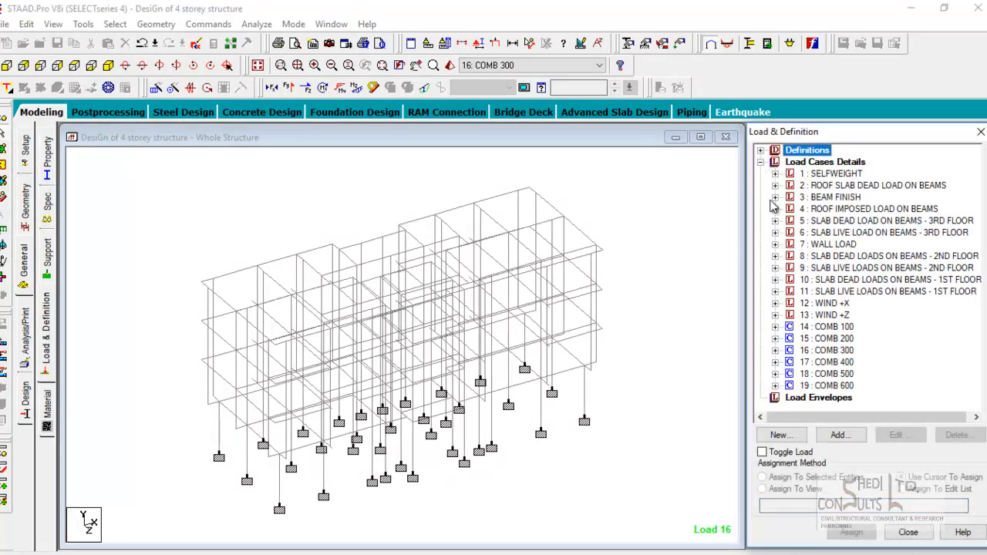
pyautogui.click(775, 186)
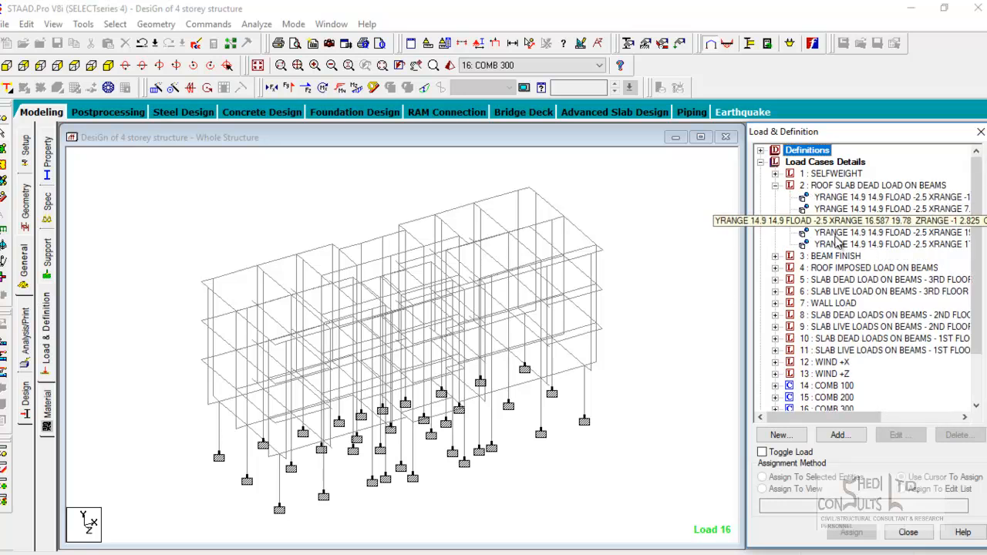
pyautogui.click(853, 198)
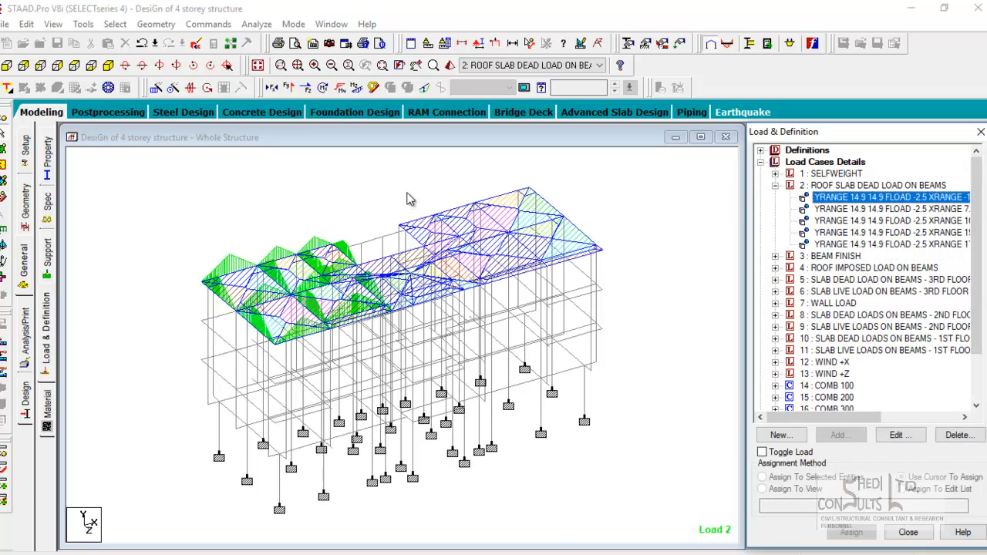
pyautogui.scroll(5, 483, 227)
pyautogui.moveTo(484, 228); pyautogui.dragTo(550, 299, button='middle')
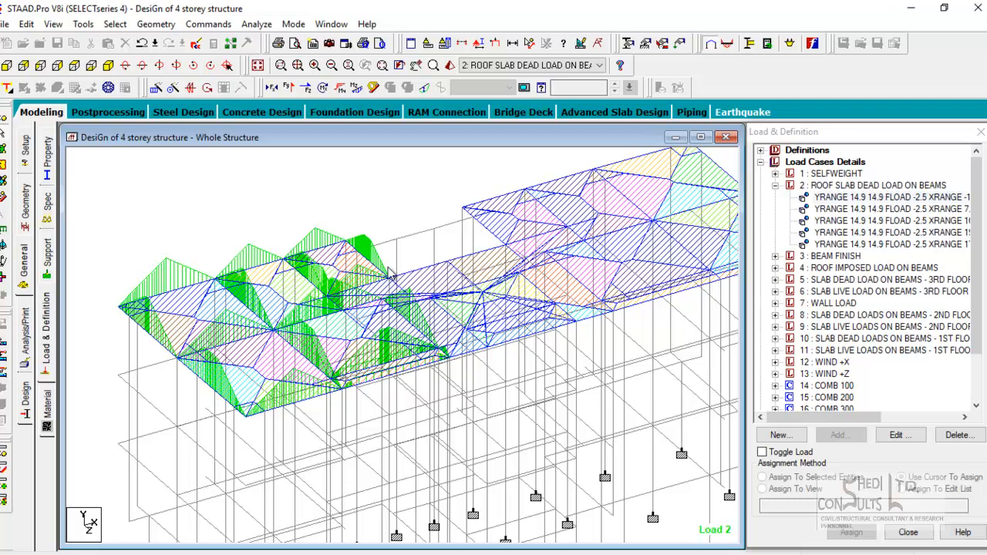
pyautogui.moveTo(503, 196); pyautogui.dragTo(363, 243, button='middle')
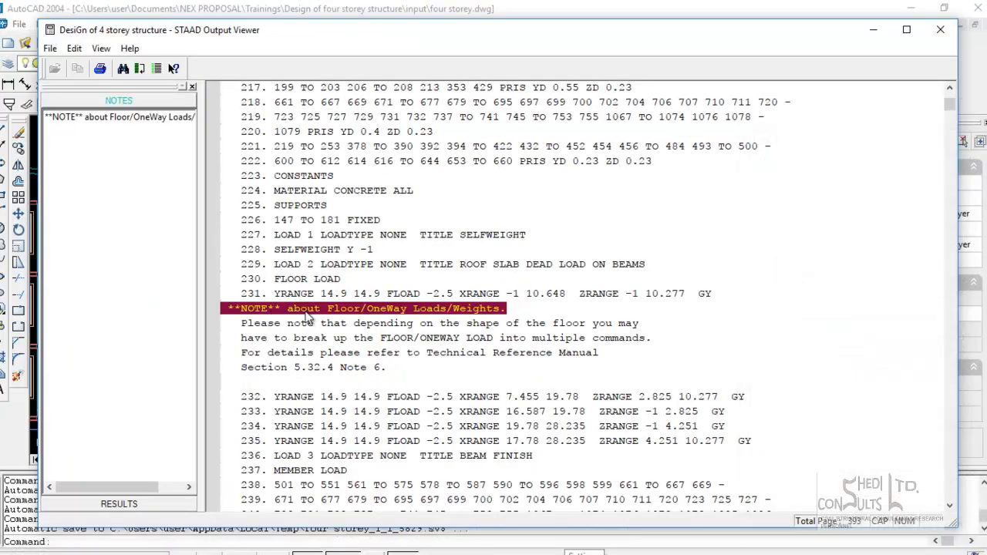
# Reread the floor load note in the output file and review the concrete design results of the first three beams
pyautogui.click(400, 309)
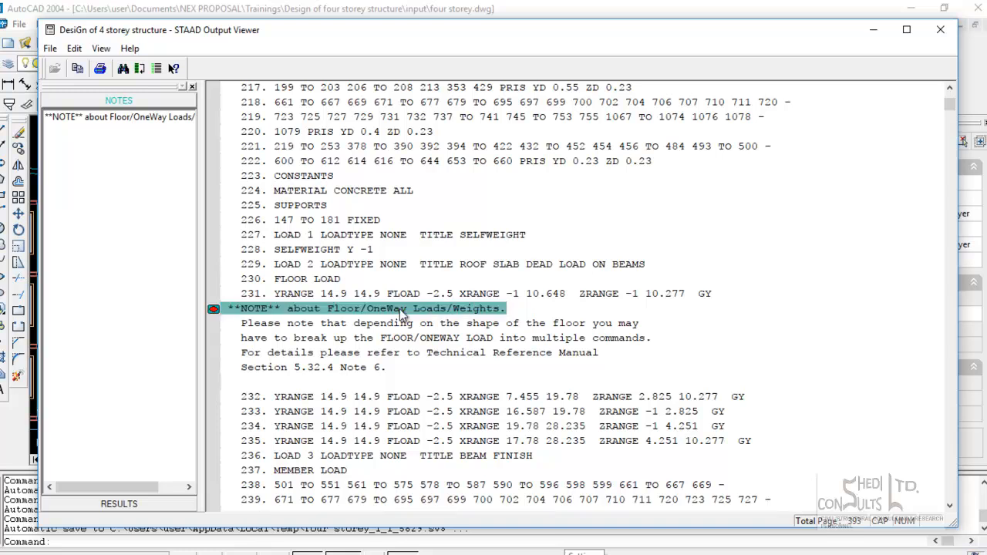
pyautogui.click(348, 367)
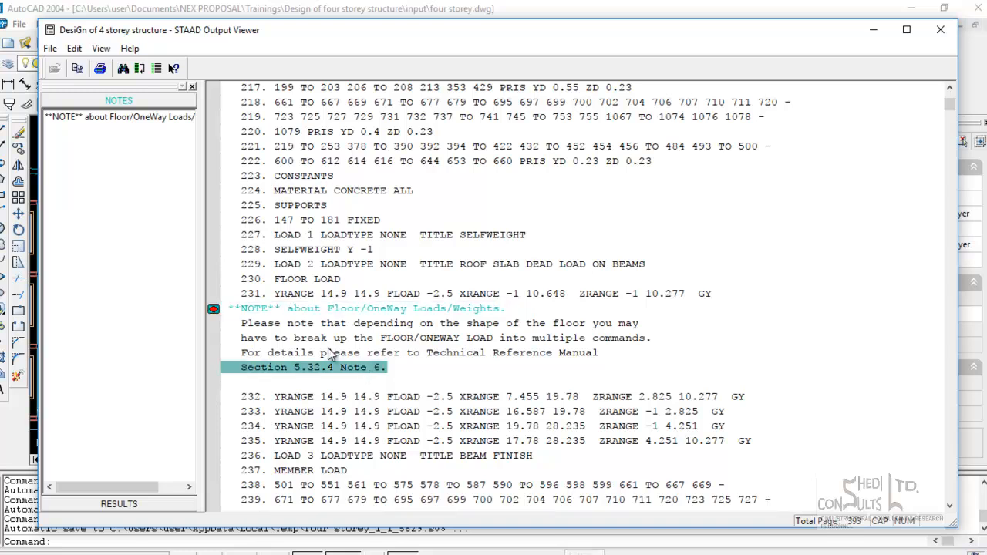
pyautogui.click(174, 505)
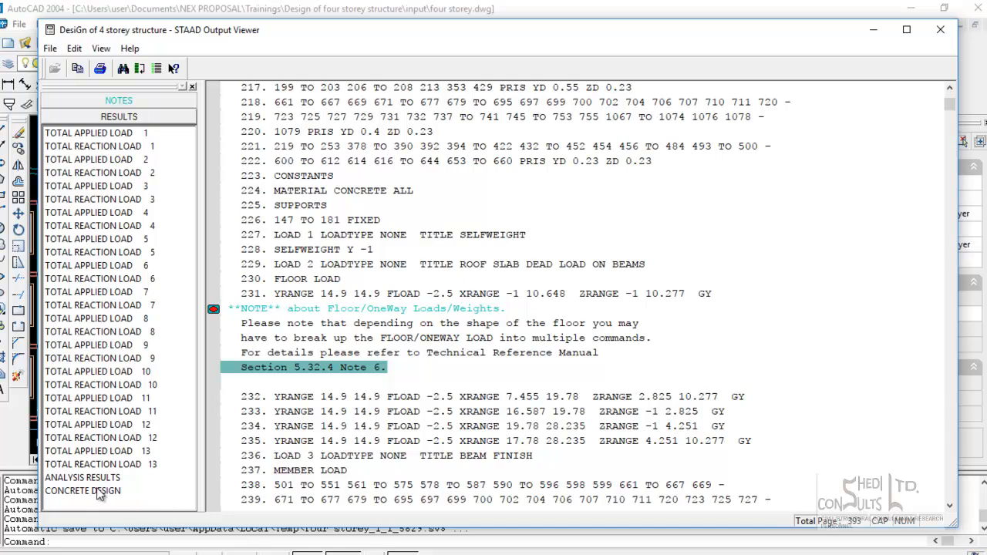
pyautogui.click(91, 491)
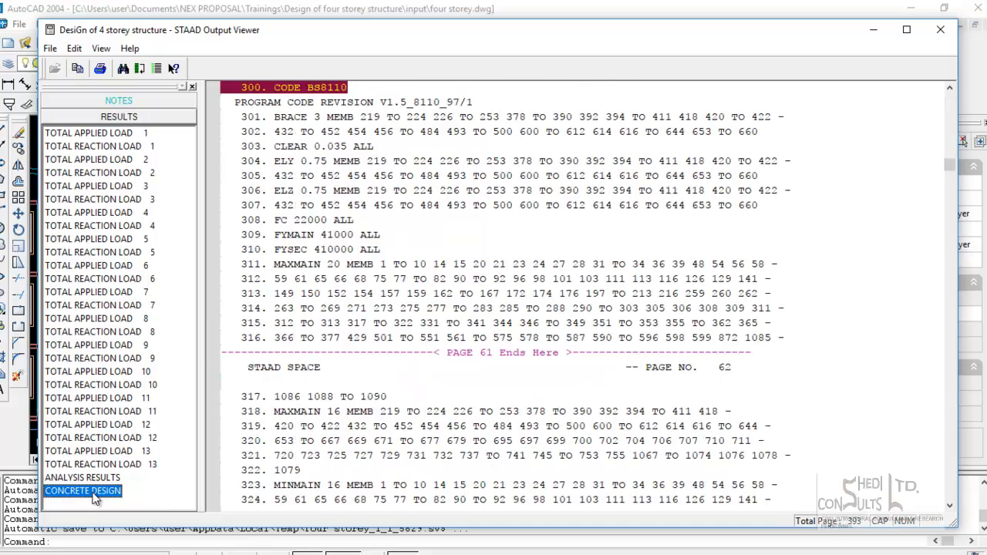
pyautogui.scroll(-20, 512, 292)
pyautogui.scroll(6, 645, 324)
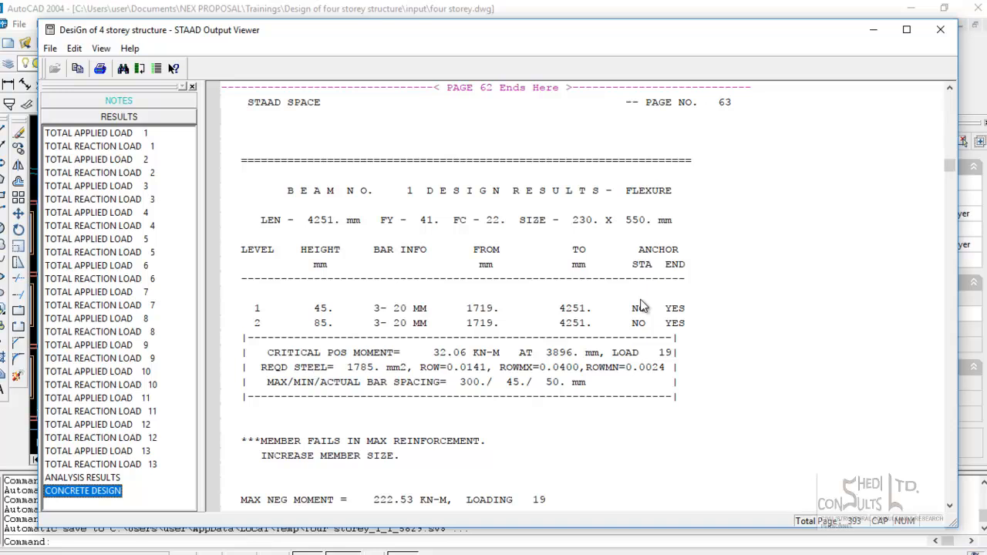
pyautogui.scroll(-14, 656, 313)
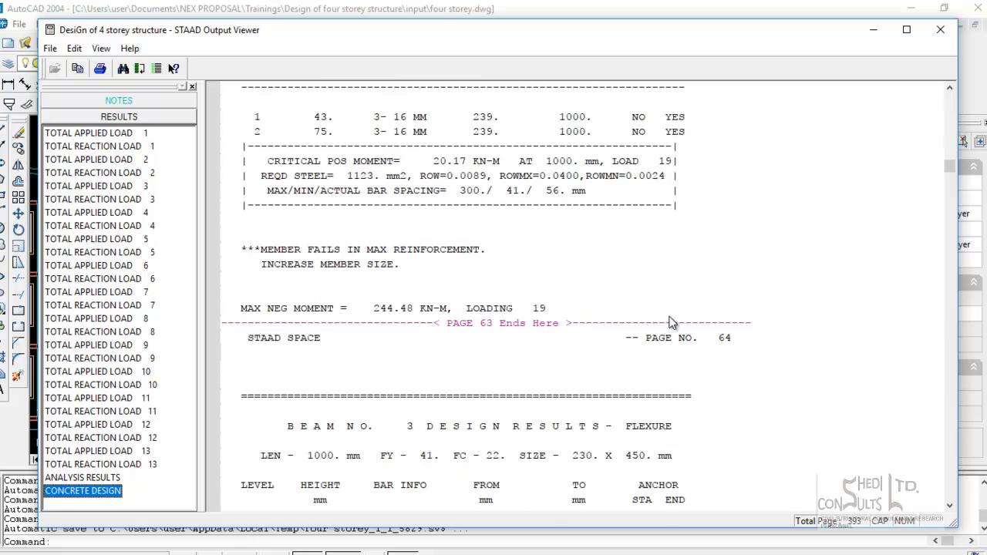
pyautogui.scroll(-6, 807, 245)
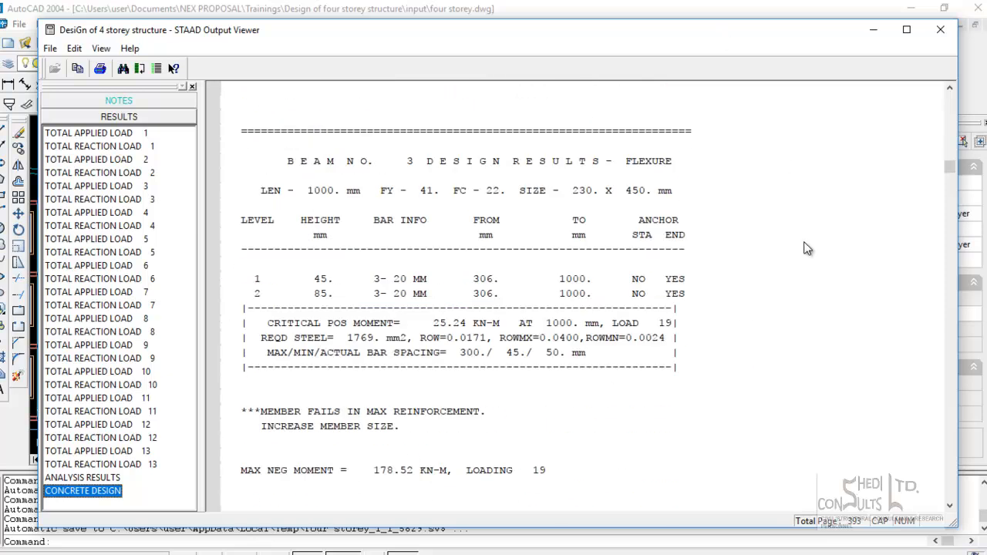
# Look over the structure's frame in the model window and return to the STAAD Output Viewer
pyautogui.click(882, 34)
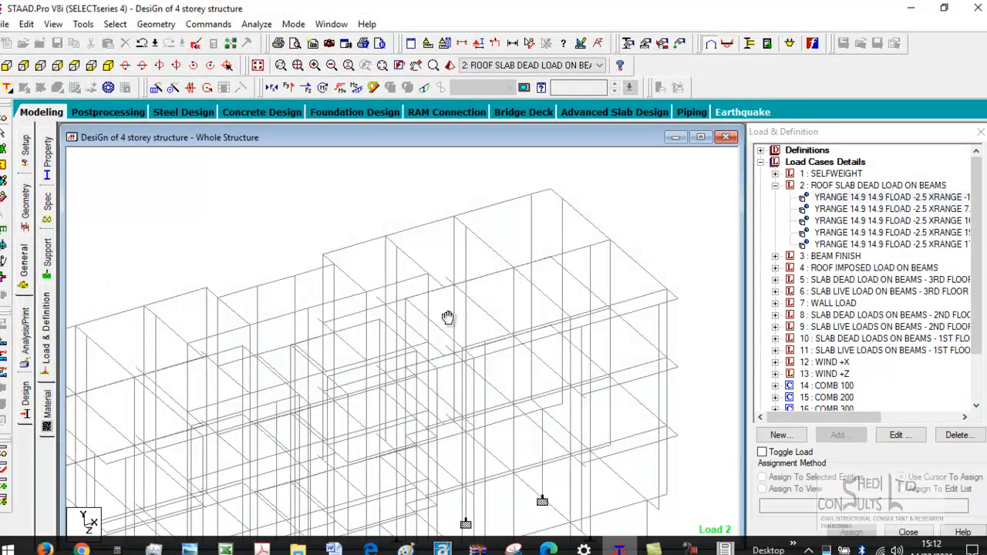
pyautogui.moveTo(432, 158); pyautogui.dragTo(542, 349, button='middle')
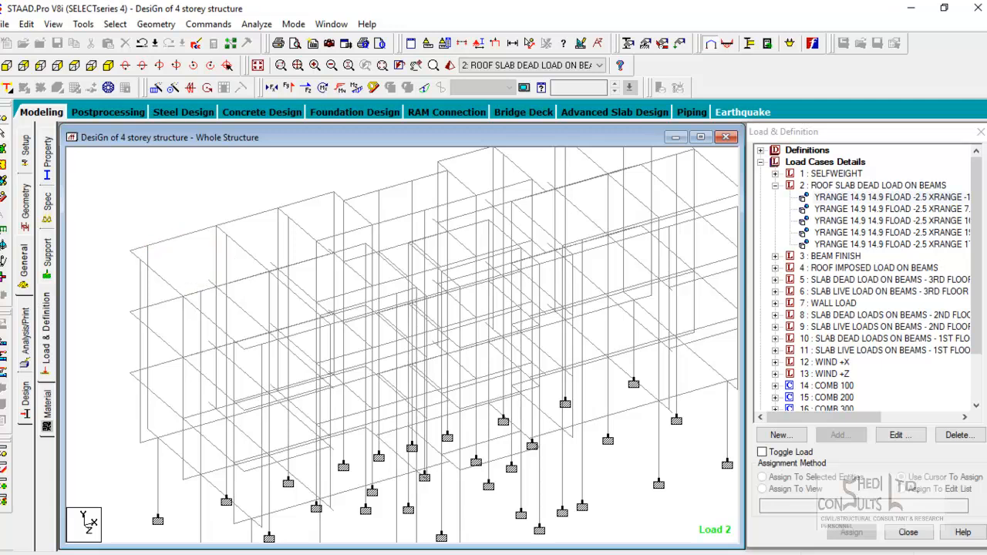
pyautogui.click(725, 549)
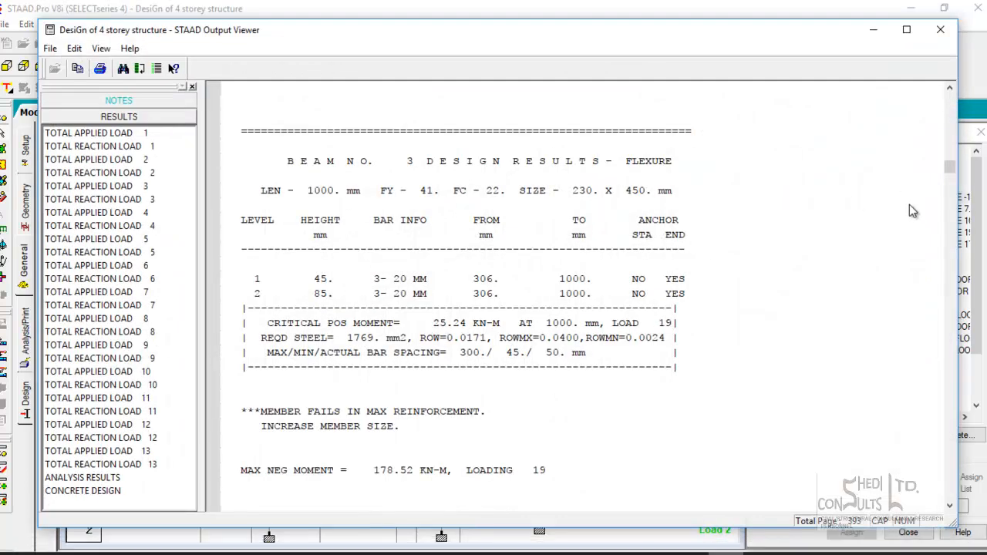
# Browse the beam design results further into the output file and examine the flexure results of beam 737
pyautogui.moveTo(949, 166); pyautogui.dragTo(959, 396)
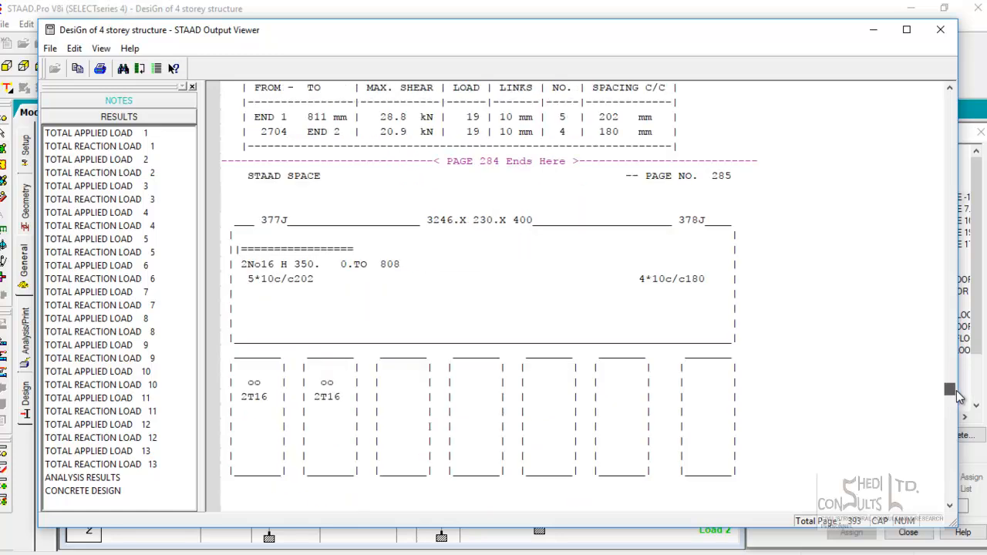
pyautogui.scroll(5, 828, 343)
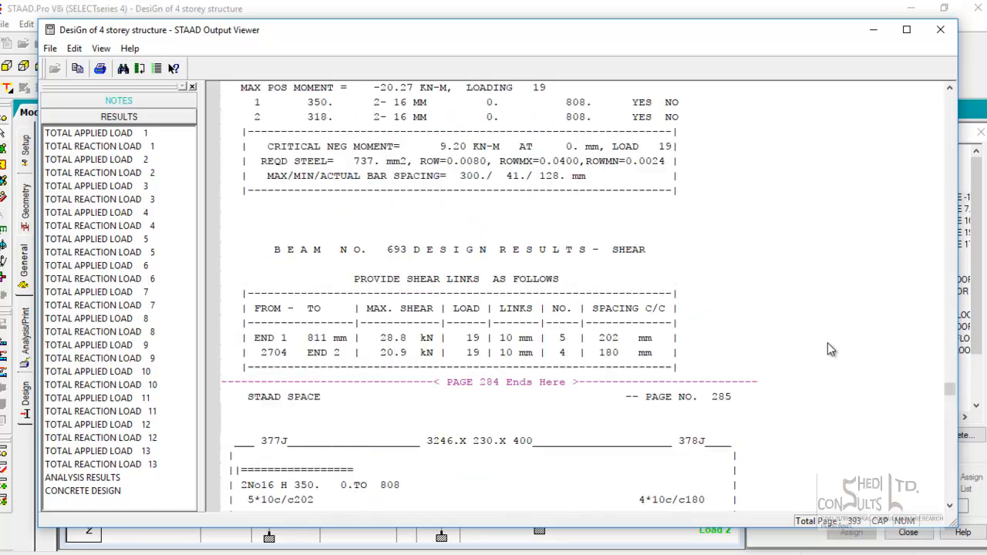
pyautogui.moveTo(955, 407); pyautogui.dragTo(953, 415)
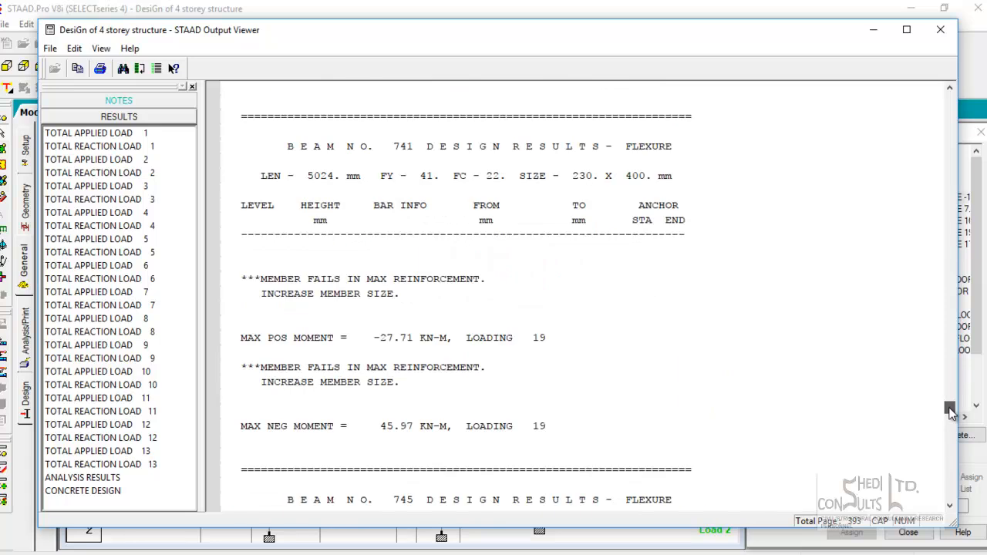
pyautogui.click(949, 207)
pyautogui.click(949, 206)
pyautogui.click(951, 208)
pyautogui.click(951, 208)
pyautogui.click(951, 209)
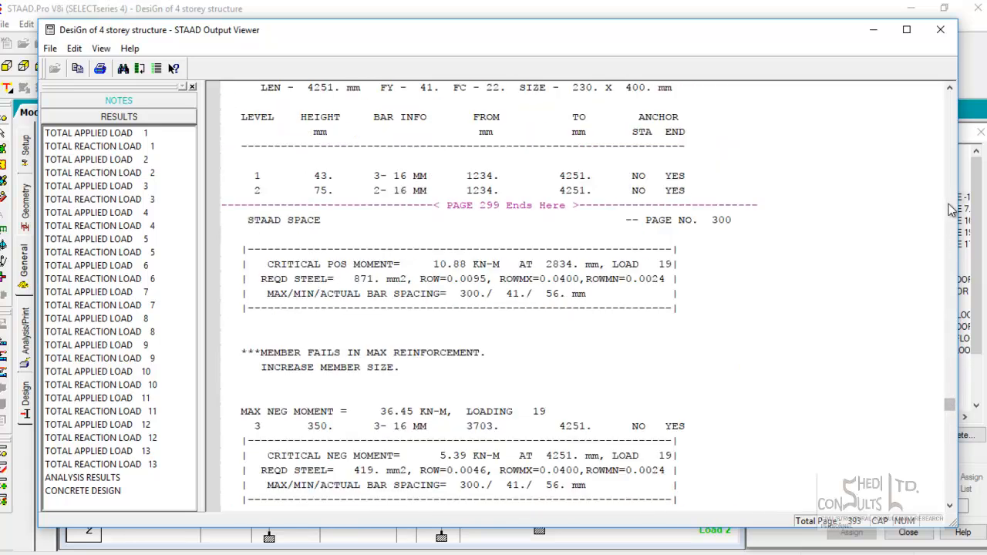
pyautogui.scroll(4, 525, 308)
pyautogui.scroll(7, 517, 295)
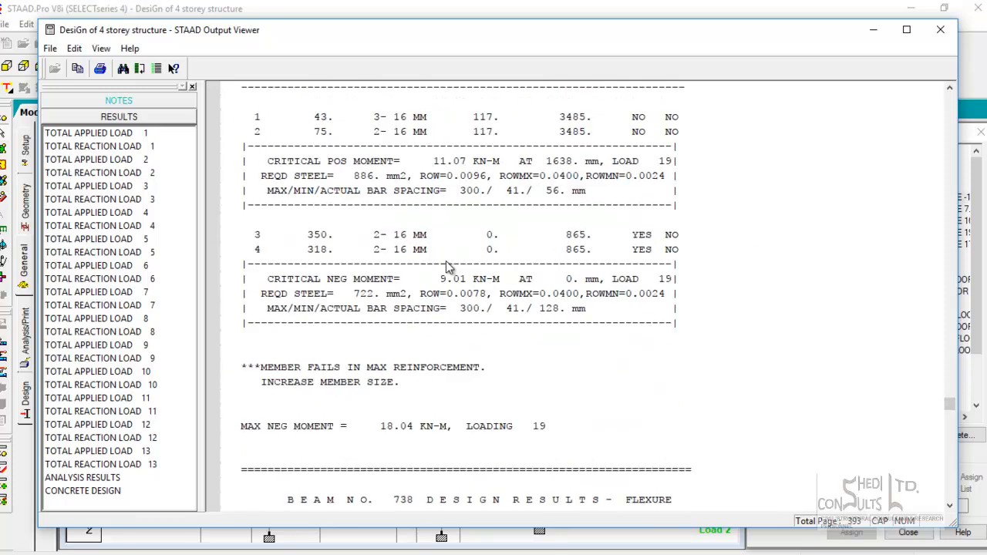
pyautogui.scroll(2, 486, 312)
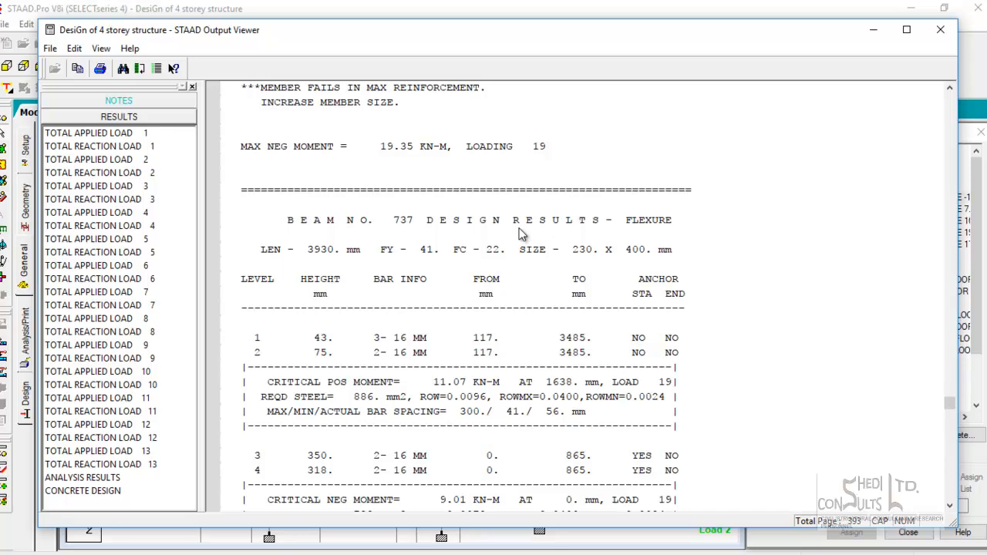
pyautogui.scroll(-1, 456, 278)
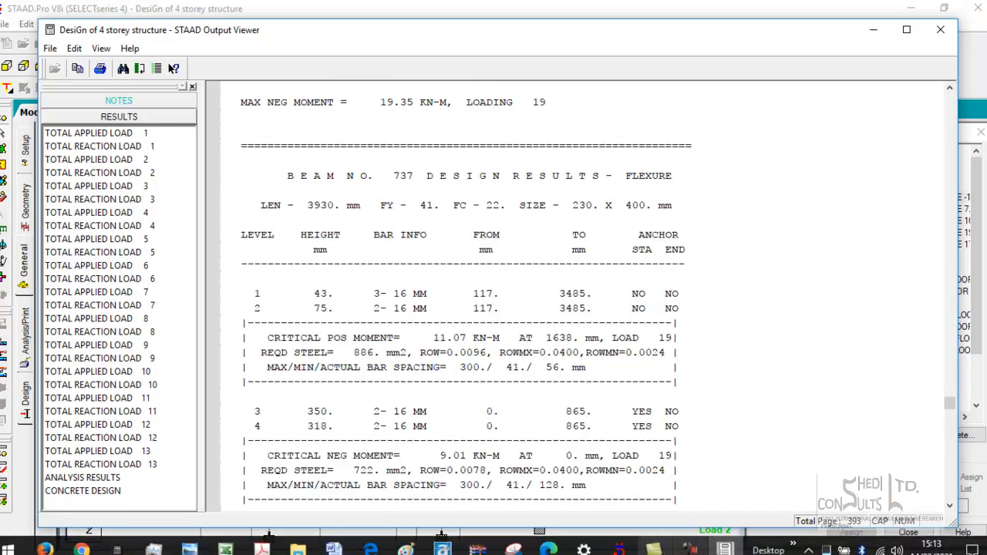
# Measure the roof-edge beam node to node in the STAAD.Pro model and compare it with beam 737 in the output file
pyautogui.click(620, 544)
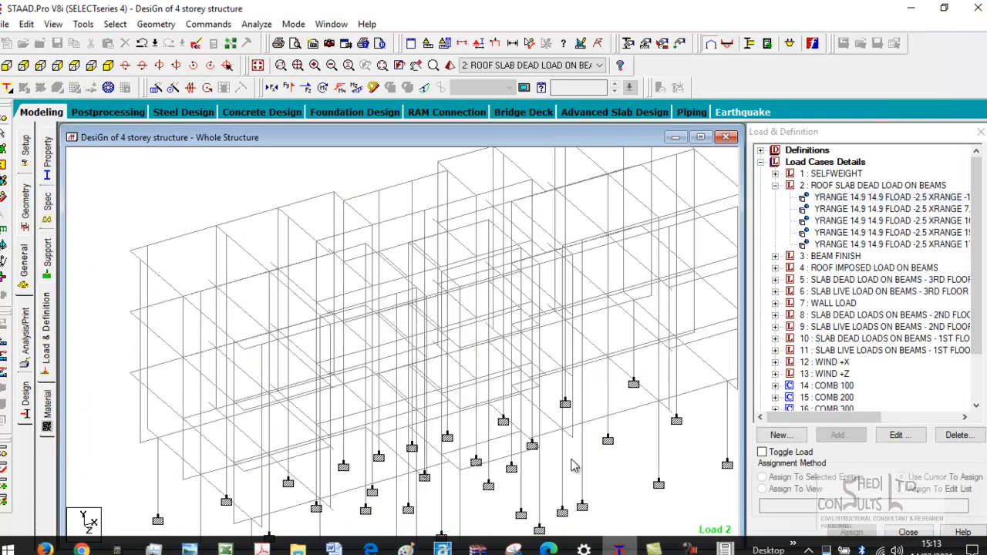
pyautogui.click(179, 245)
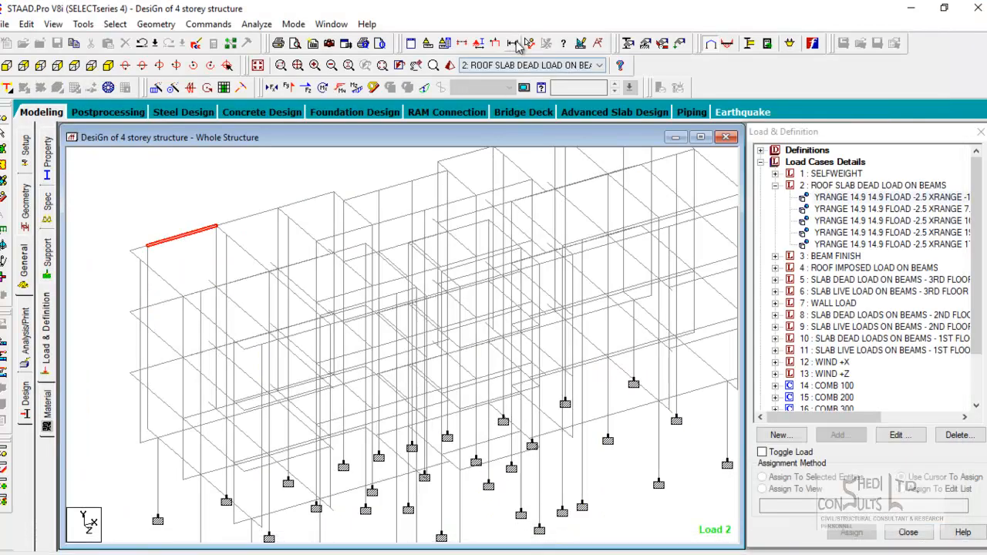
pyautogui.click(530, 42)
pyautogui.click(149, 246)
pyautogui.click(217, 228)
pyautogui.moveTo(655, 551)
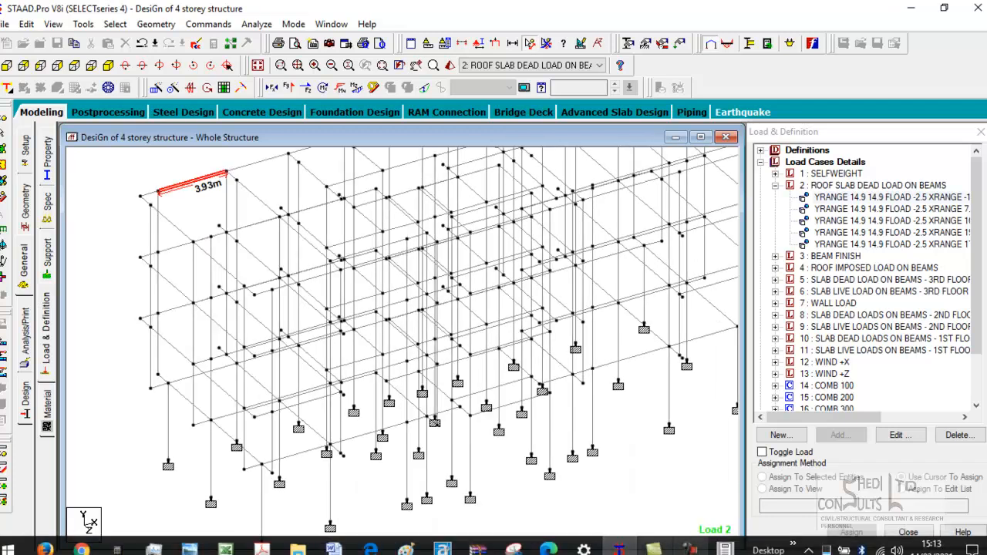
pyautogui.click(724, 549)
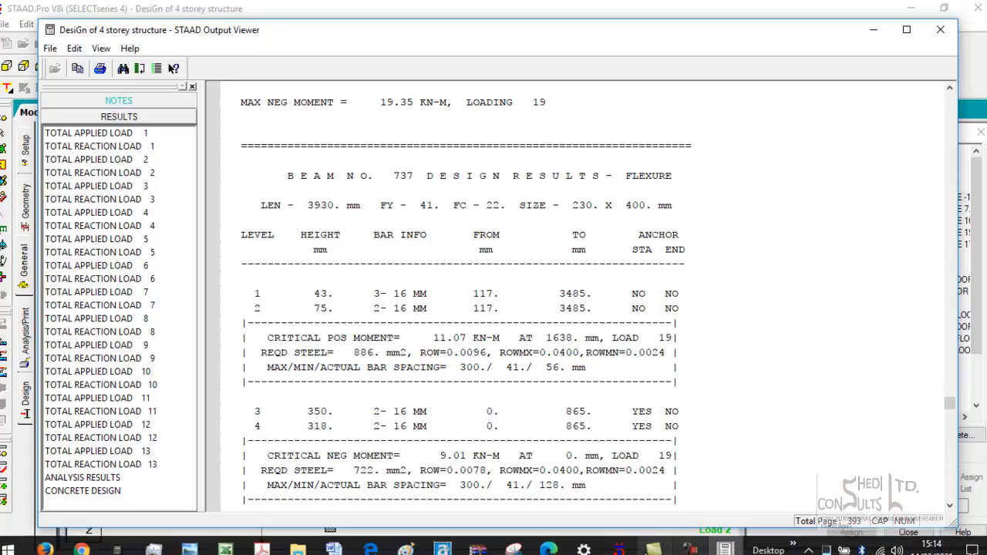
# Switch STAAD.Pro to postprocessing mode with only load case 19 COMB 600 selected for the results
pyautogui.click(620, 546)
pyautogui.click(116, 114)
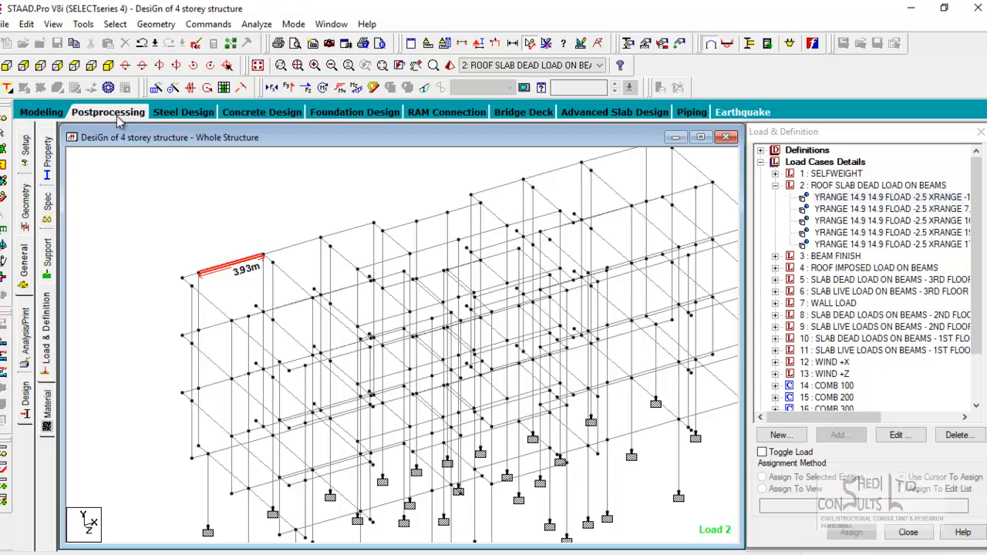
pyautogui.click(489, 365)
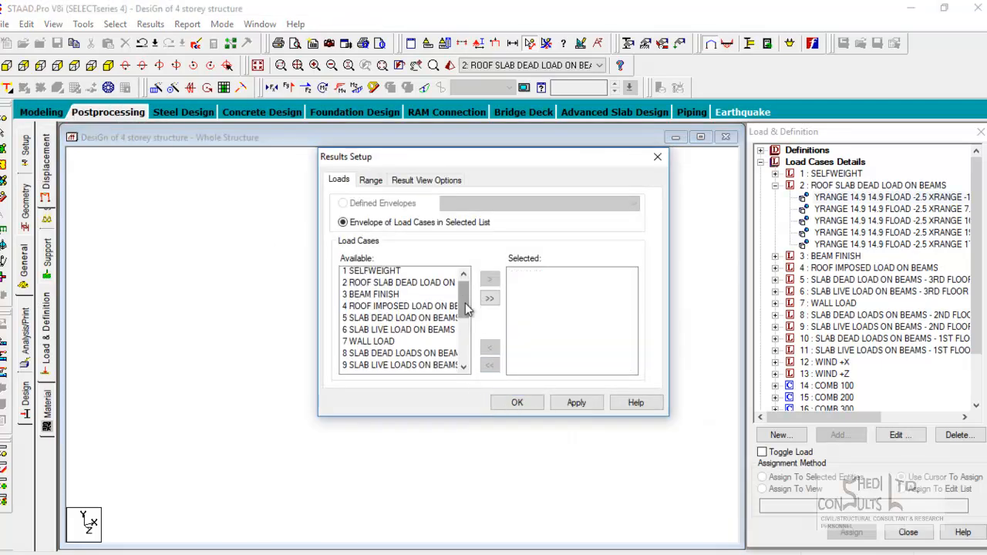
pyautogui.scroll(-4, 463, 332)
pyautogui.doubleClick(390, 367)
pyautogui.click(578, 402)
pyautogui.click(506, 411)
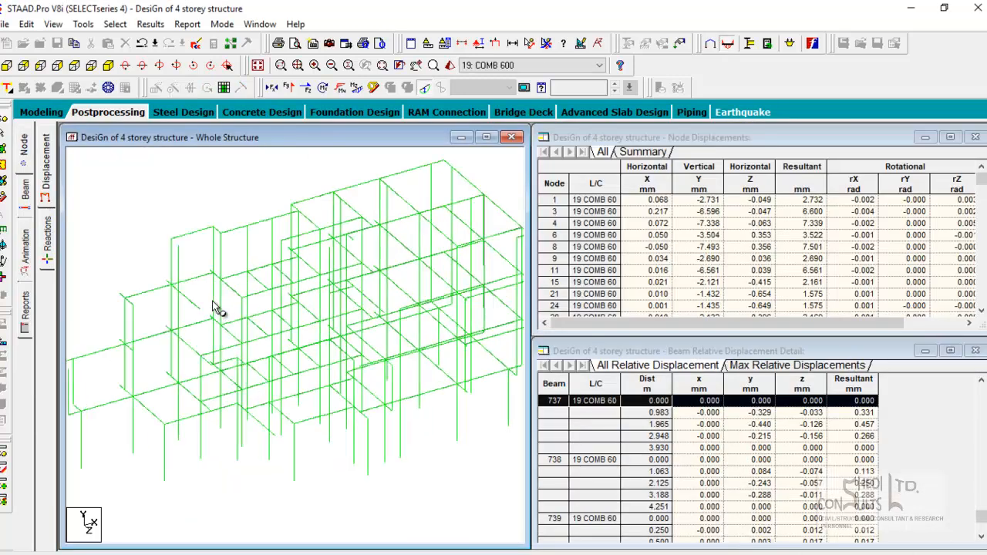
# Display the beam force results with the Bending Z diagrams for load case 19 COMB 600 on the whole structure
pyautogui.click(25, 197)
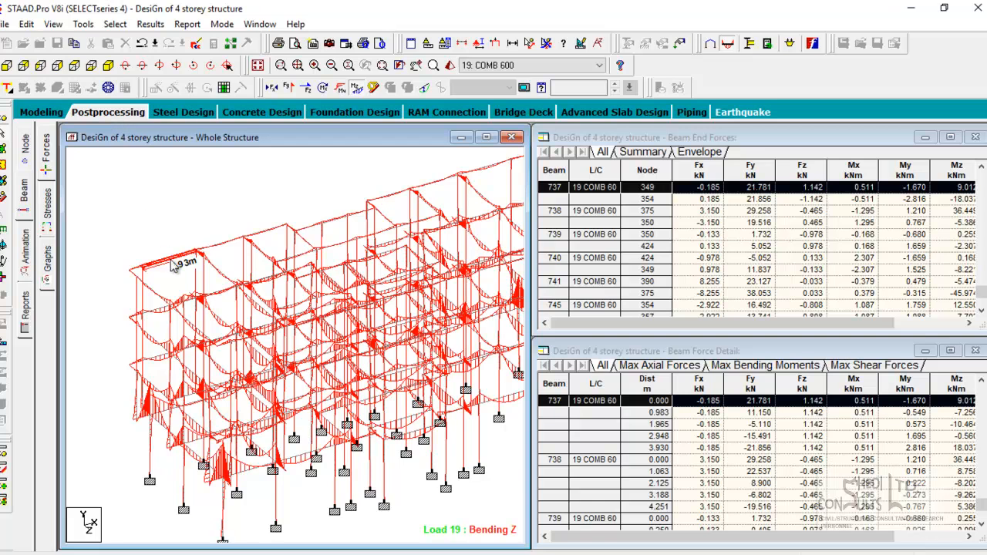
pyautogui.scroll(2, 170, 260)
pyautogui.moveTo(176, 291); pyautogui.dragTo(311, 270, button='middle')
pyautogui.scroll(1, 311, 271)
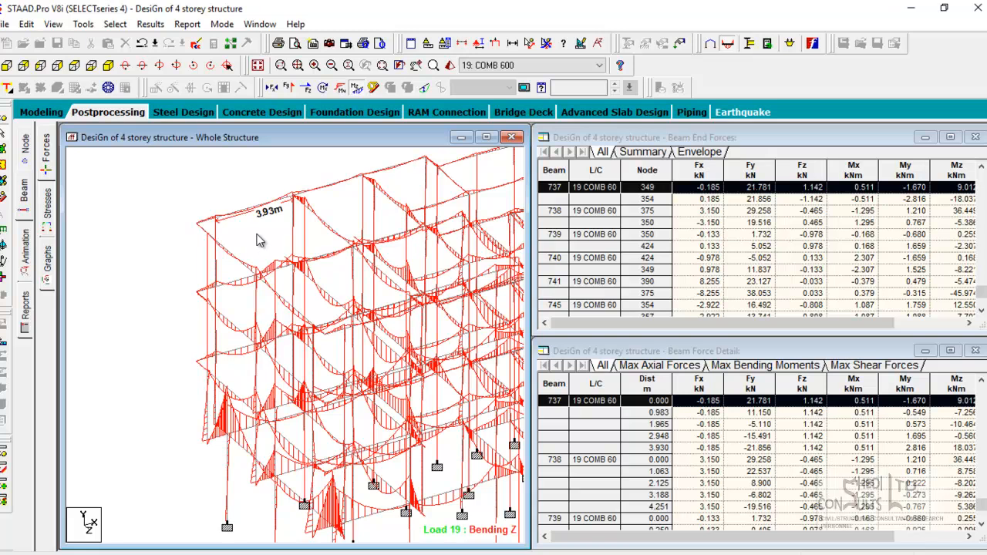
# Isolate roof-edge beam 737 so only the selected member is shown, and remove its node-to-node dimension label
pyautogui.click(242, 218)
pyautogui.click(53, 24)
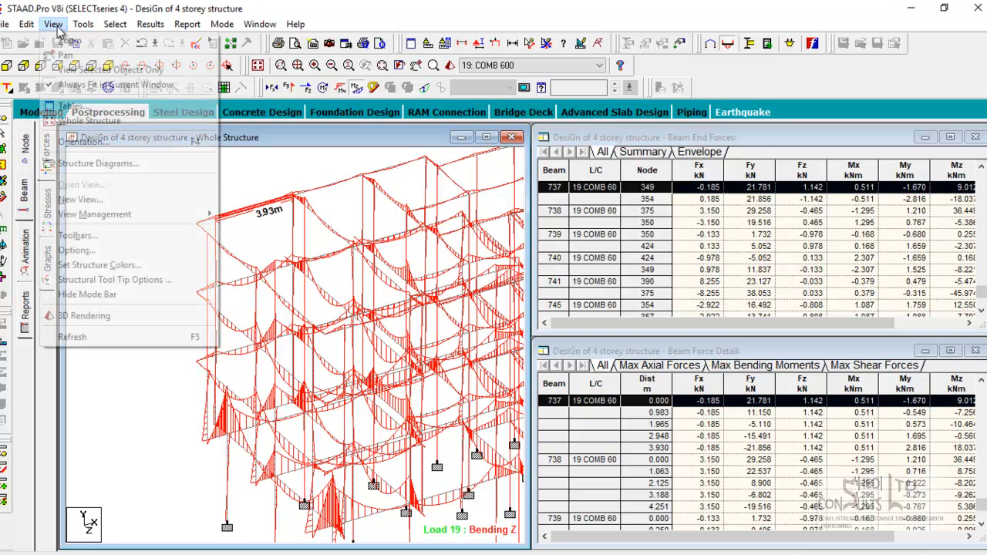
pyautogui.click(92, 65)
pyautogui.scroll(2, 327, 238)
pyautogui.moveTo(170, 262); pyautogui.dragTo(331, 413, button='middle')
pyautogui.scroll(1, 282, 327)
pyautogui.scroll(2, 282, 328)
pyautogui.scroll(2, 316, 327)
pyautogui.moveTo(265, 297); pyautogui.dragTo(431, 331, button='middle')
pyautogui.click(410, 340)
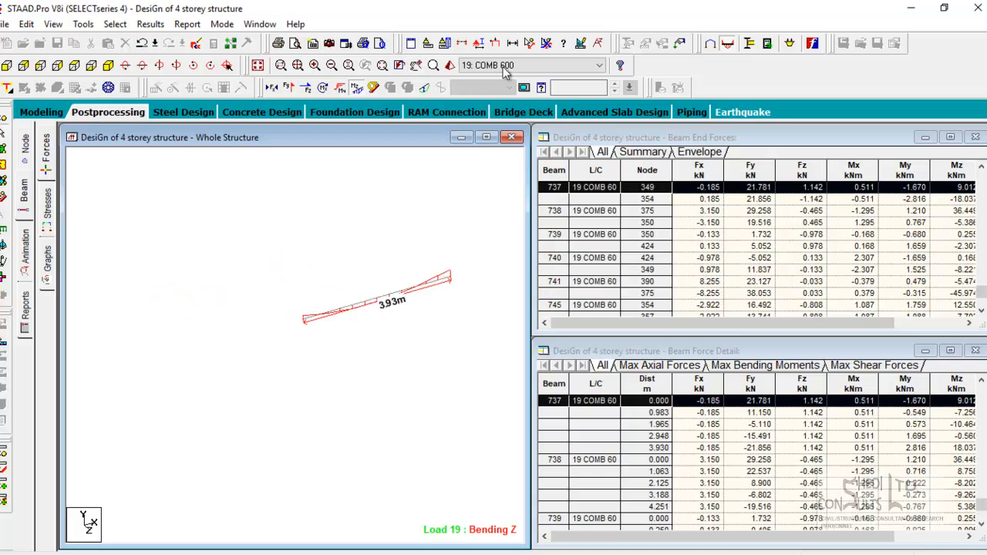
pyautogui.click(547, 43)
pyautogui.moveTo(387, 296); pyautogui.dragTo(349, 287, button='middle')
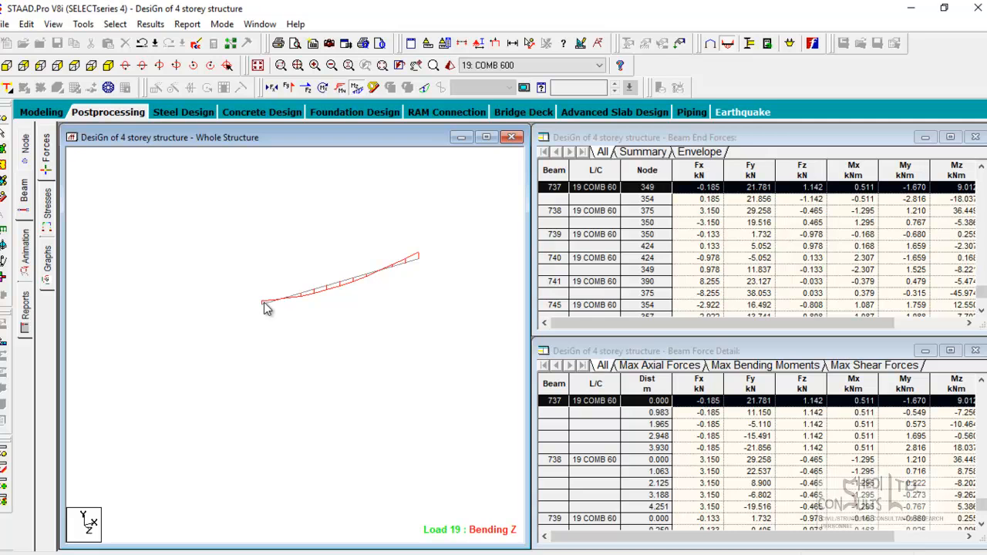
# Open the shear and bending results of beam 737 and set the load case to 19:COMB 600
pyautogui.doubleClick(339, 289)
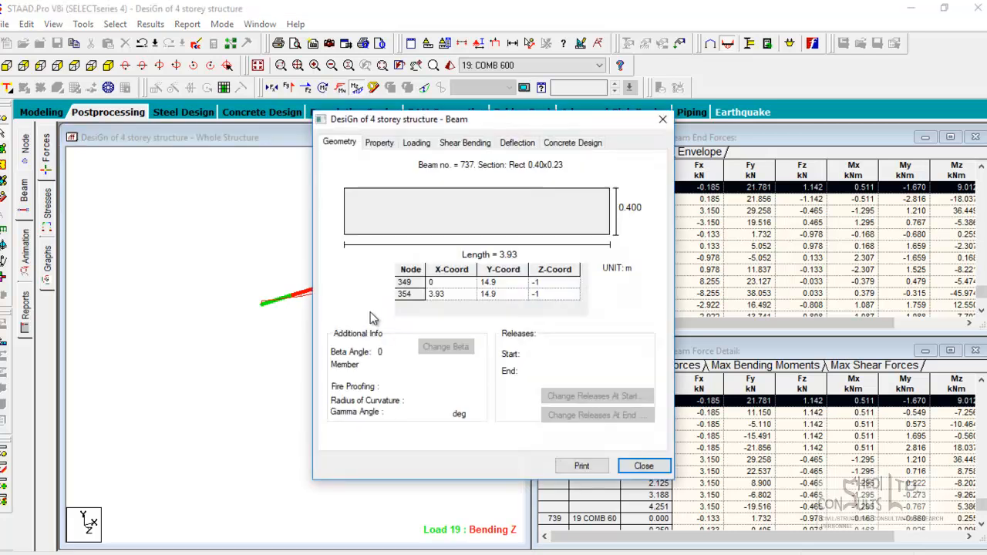
pyautogui.click(467, 146)
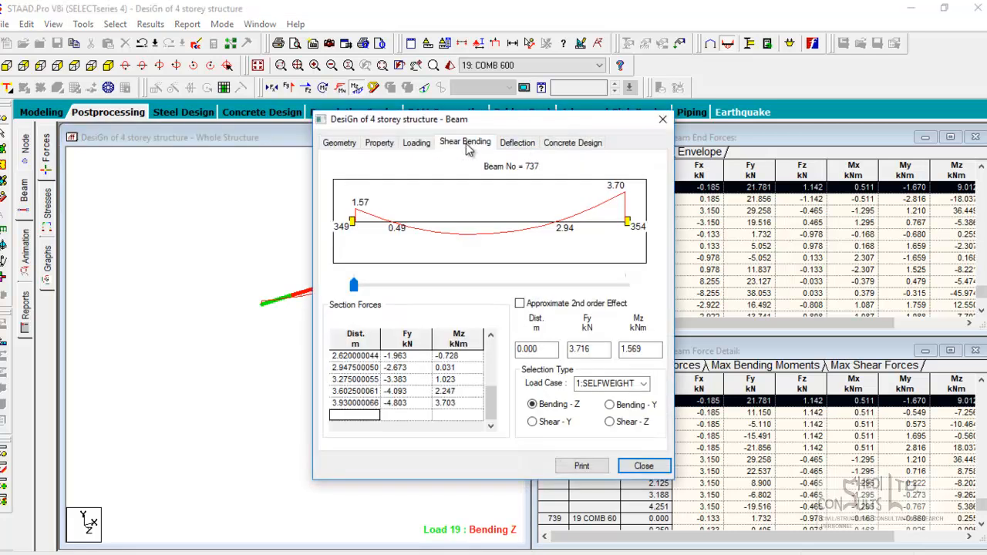
pyautogui.click(645, 384)
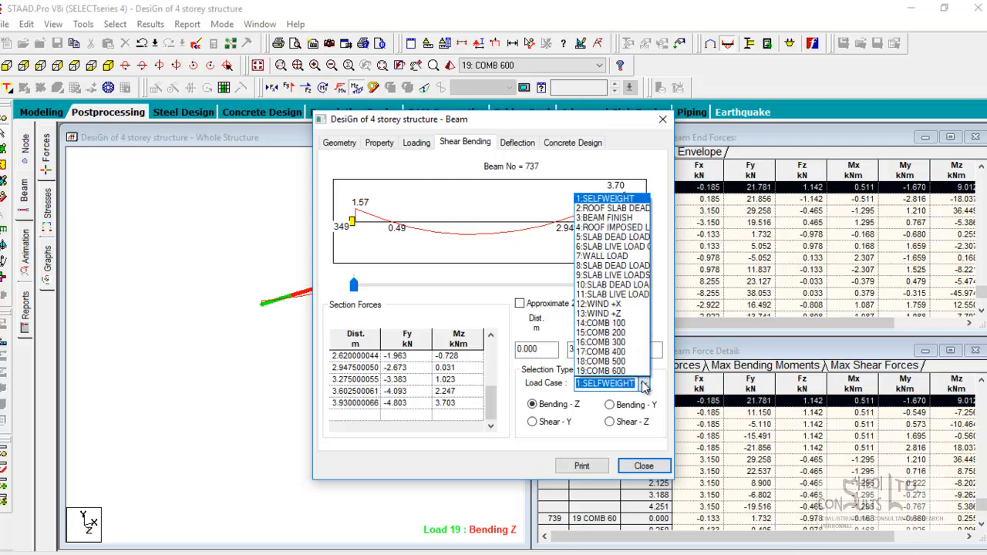
pyautogui.click(609, 371)
# Mark beam 737's critical positive moment line in the STAAD Output Viewer, and return to its bending diagram in STAAD.Pro
pyautogui.click(725, 549)
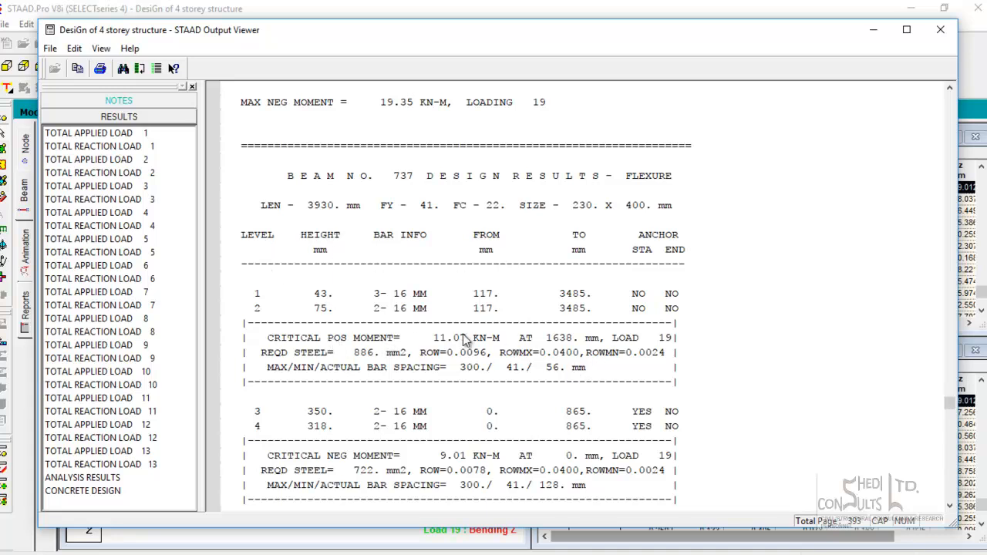
pyautogui.click(655, 338)
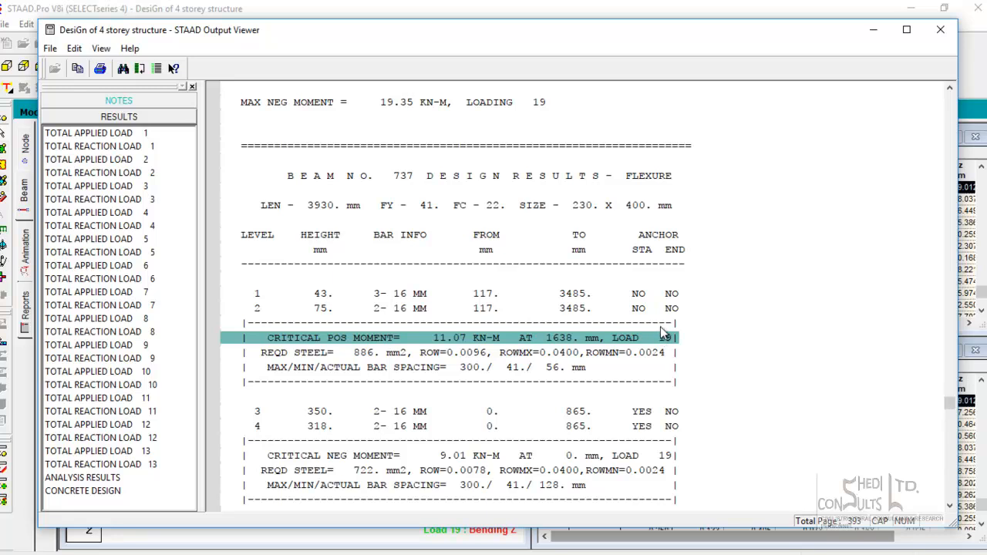
pyautogui.moveTo(661, 553)
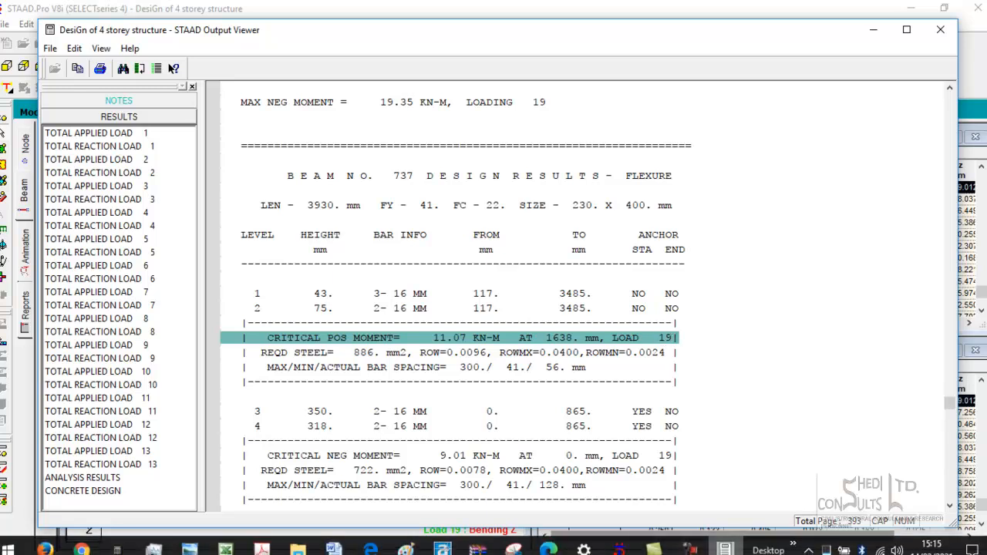
pyautogui.click(619, 549)
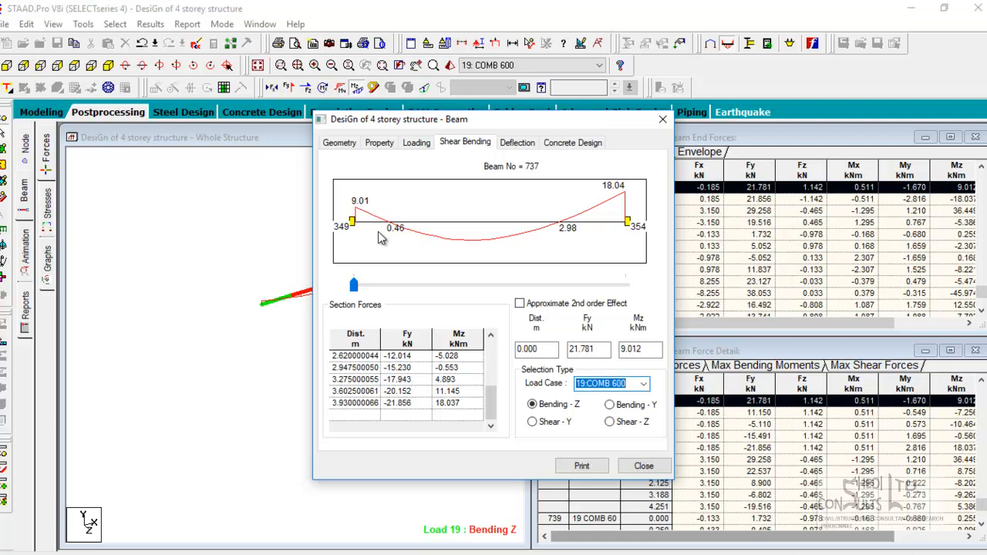
# Move the beam results dialog off the model view and turn on node number labels for the isolated beam
pyautogui.moveTo(413, 121); pyautogui.dragTo(623, 99)
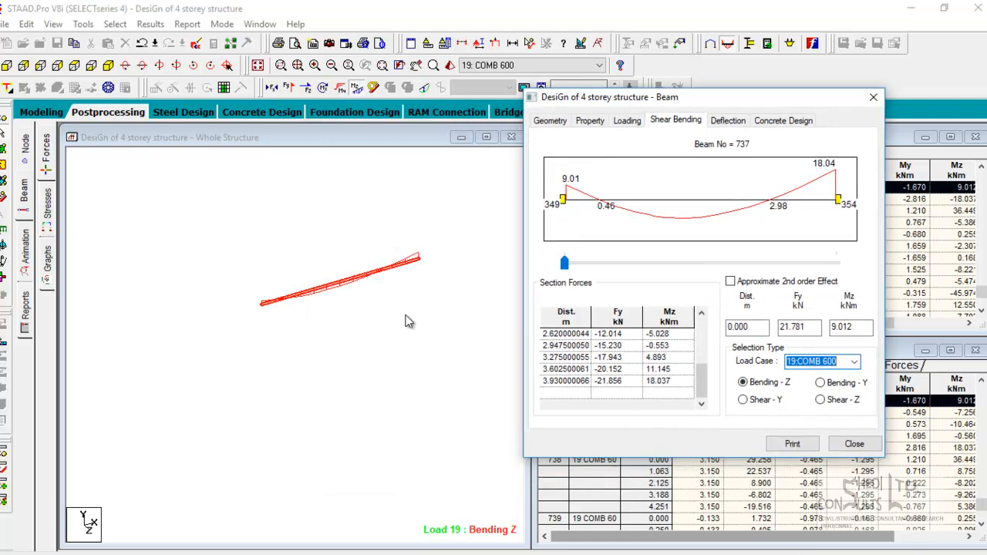
pyautogui.rightClick(210, 229)
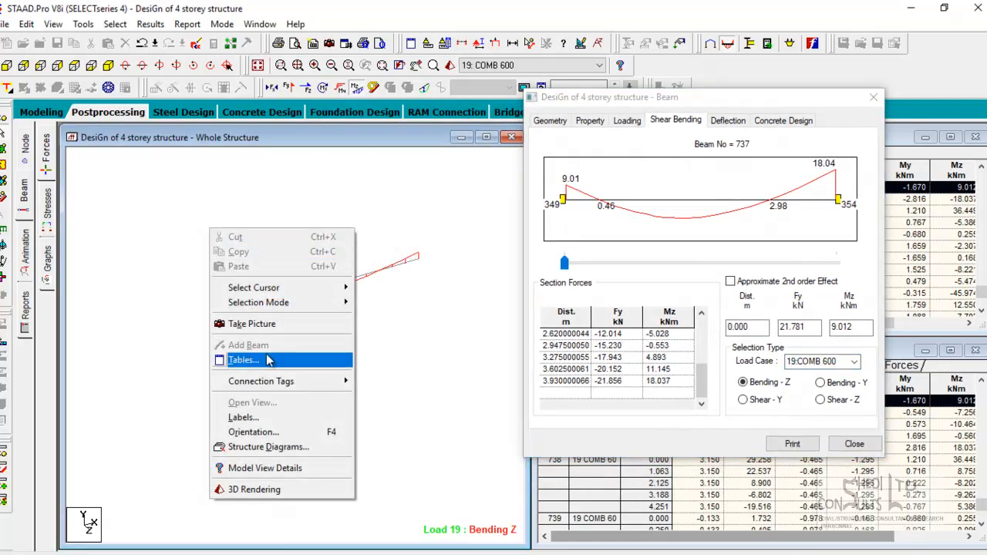
pyautogui.click(293, 417)
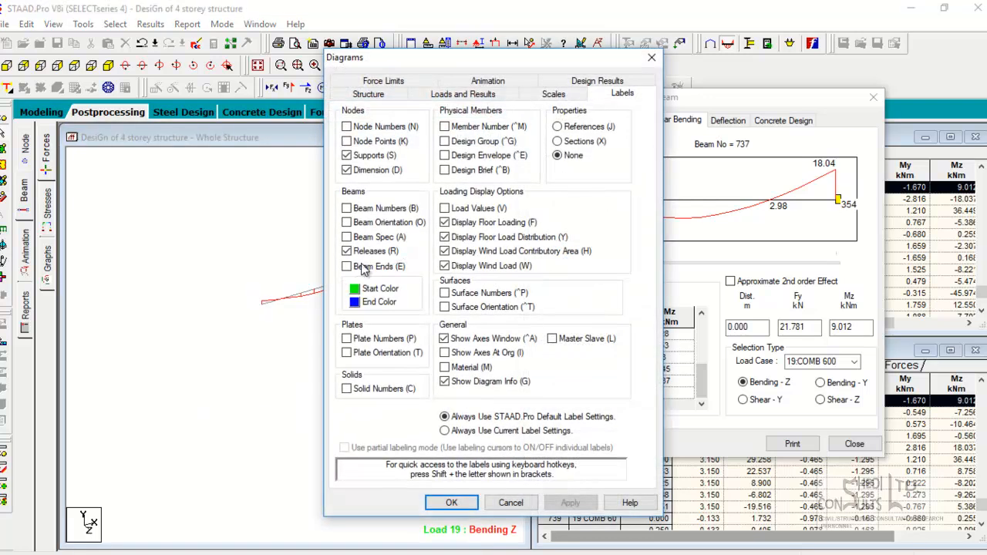
pyautogui.click(346, 125)
pyautogui.click(571, 503)
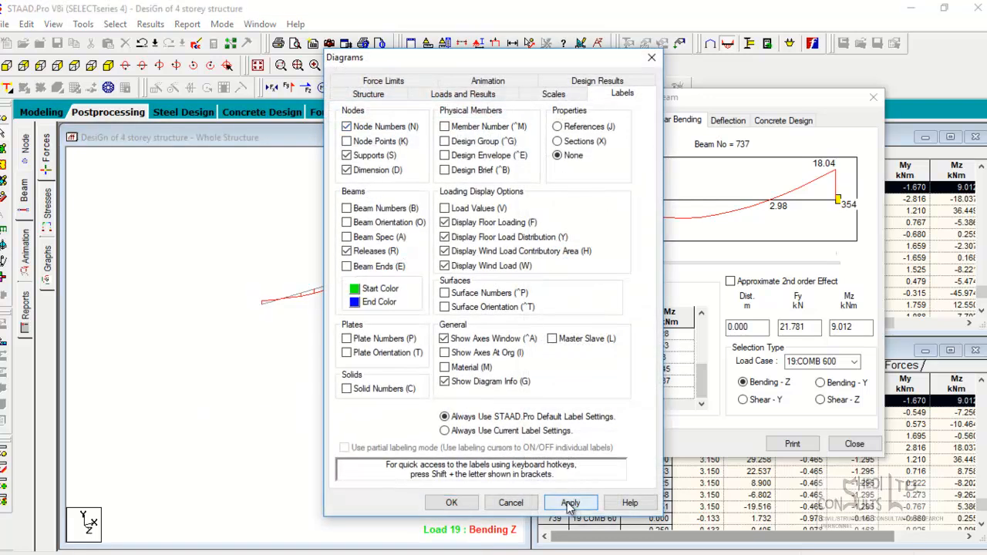
pyautogui.click(447, 503)
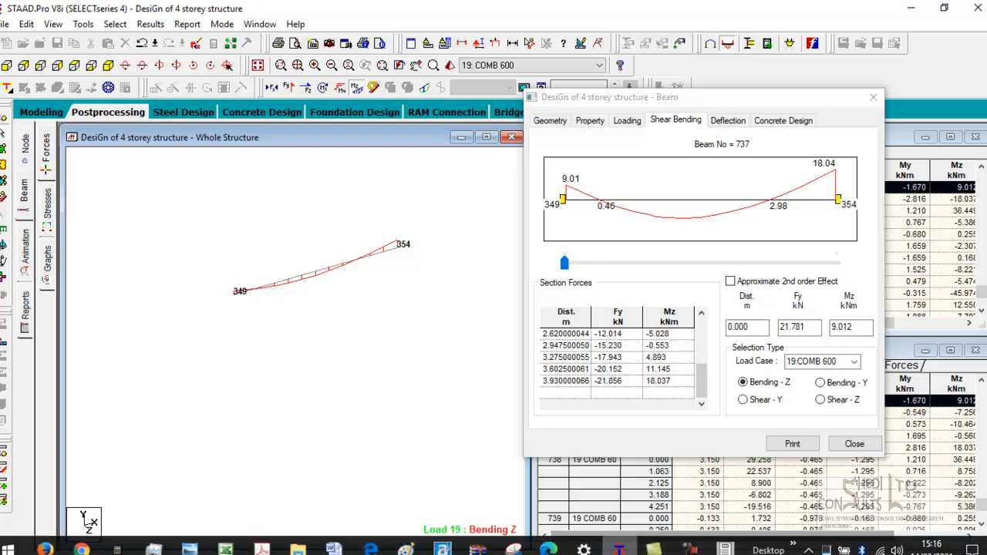
# Look up the critical positive moment's location in the output file and set the beam's section distance to 1.638 m
pyautogui.click(725, 548)
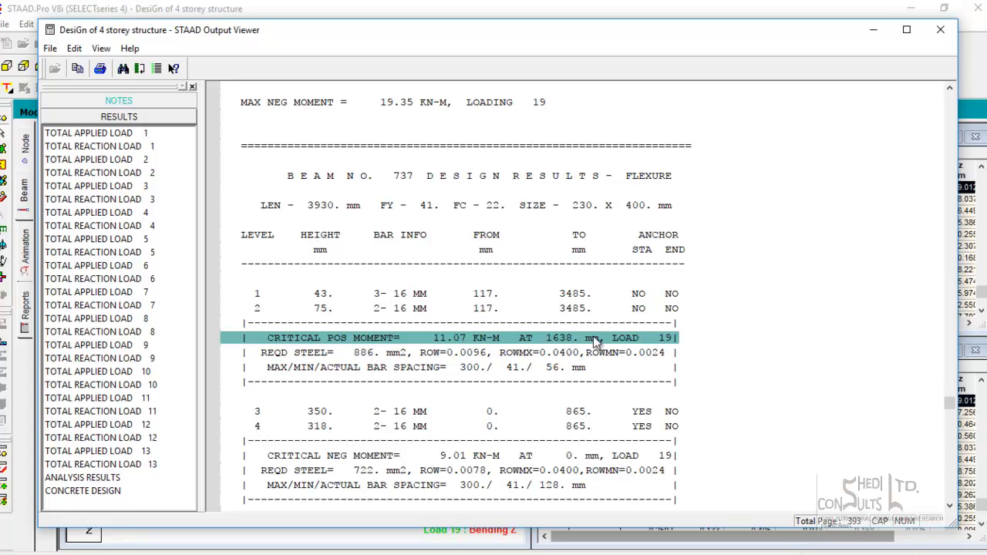
pyautogui.click(723, 548)
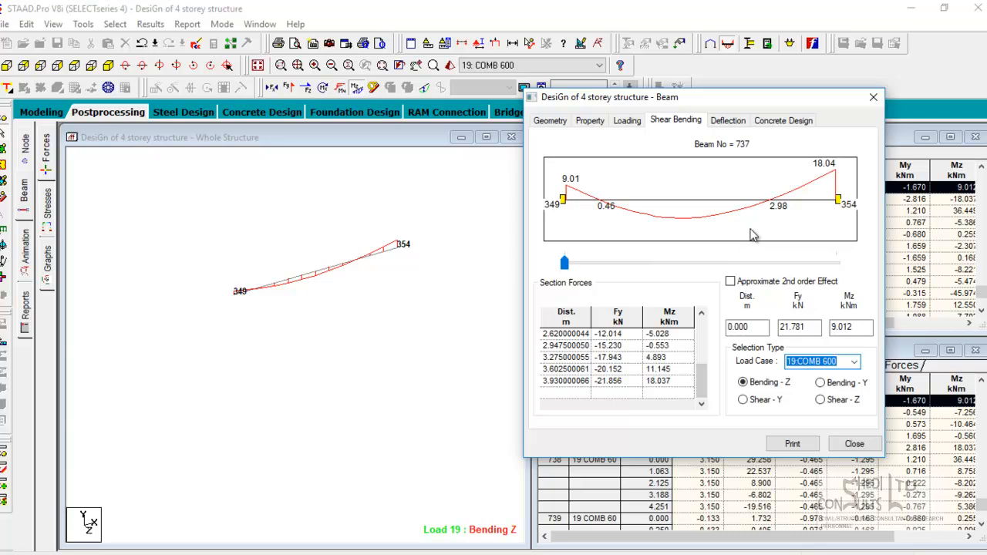
pyautogui.doubleClick(759, 330)
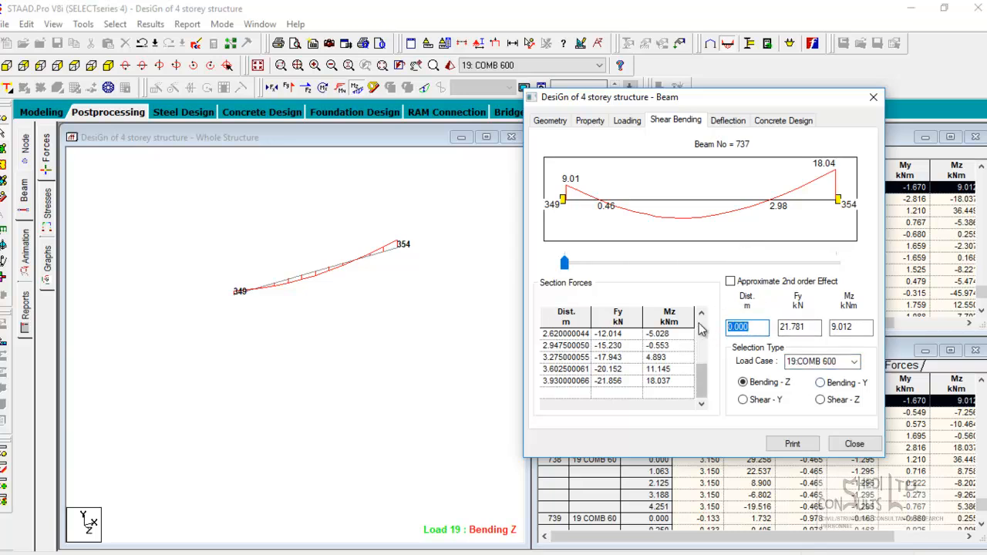
pyautogui.write('1.')
pyautogui.click(726, 549)
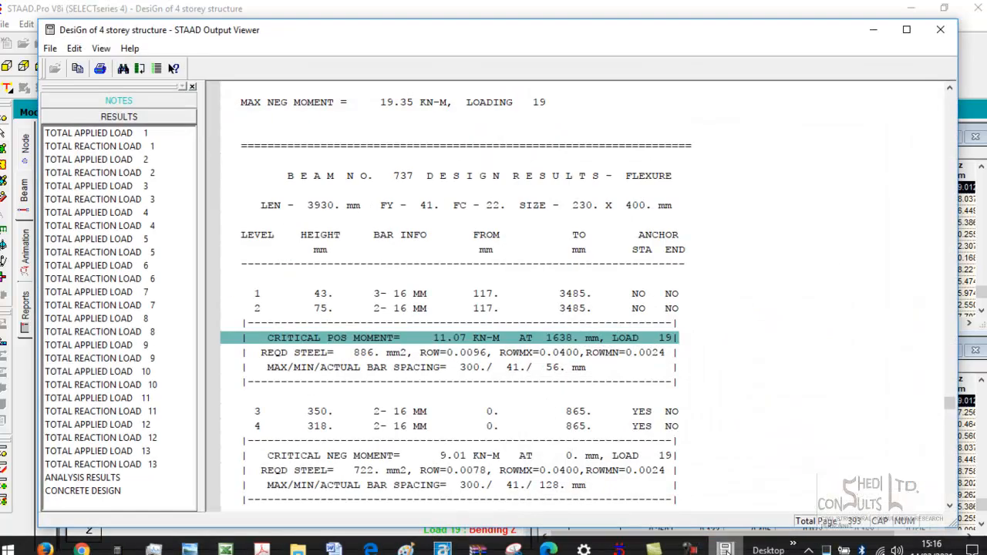
pyautogui.click(725, 550)
pyautogui.click(745, 327)
pyautogui.write('.6')
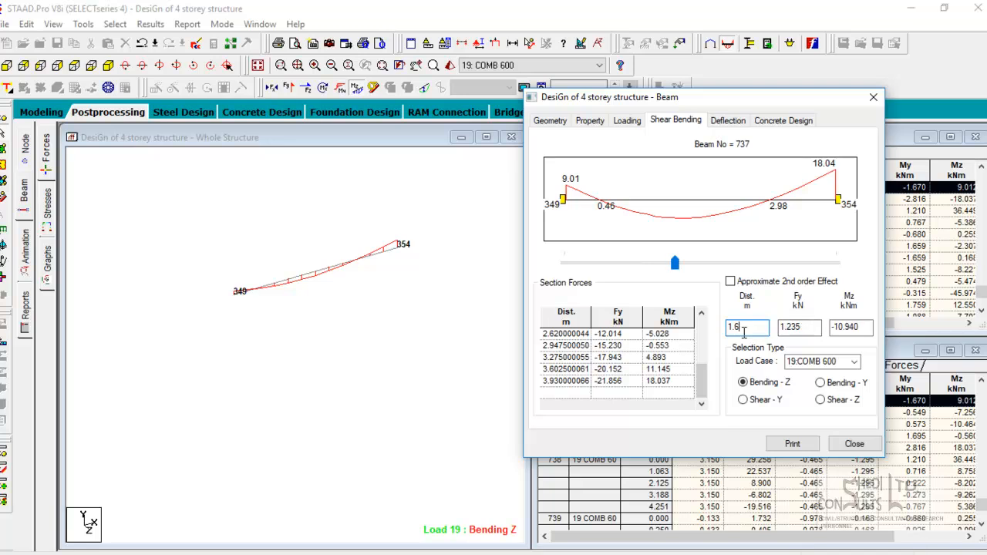
pyautogui.write('38')
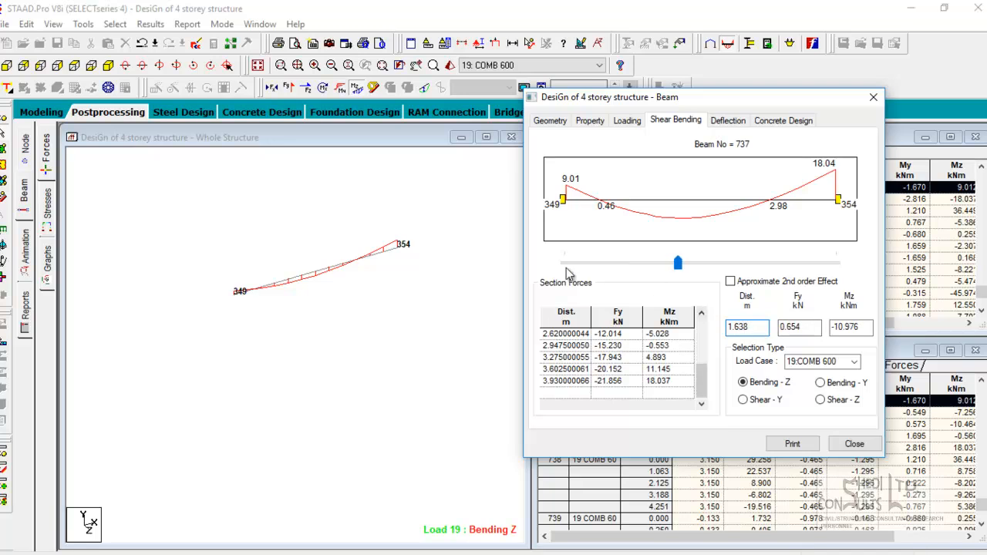
# Compare the Mz moment at the 1.638 m section with the critical positive moment in the STAAD Output Viewer
pyautogui.click(837, 329)
pyautogui.moveTo(725, 554)
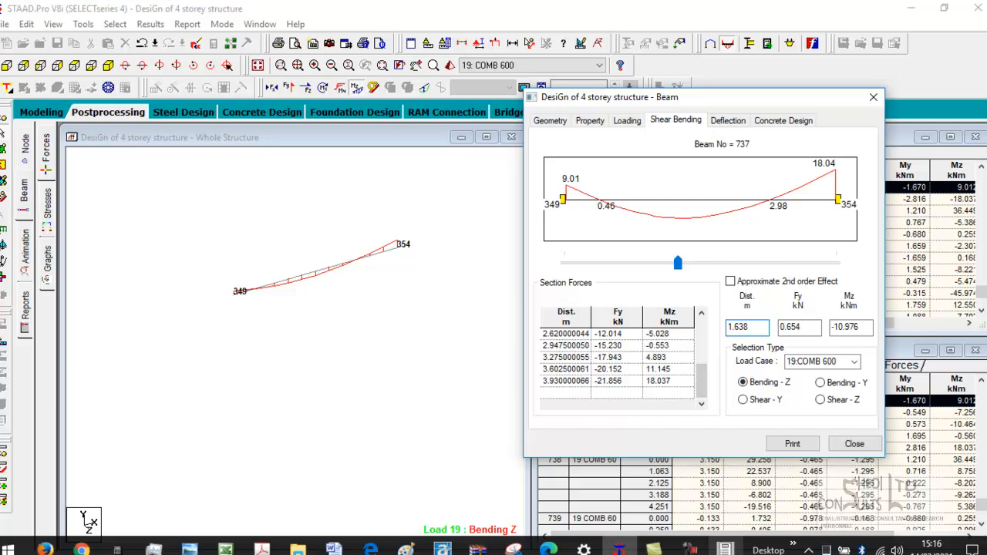
pyautogui.click(725, 549)
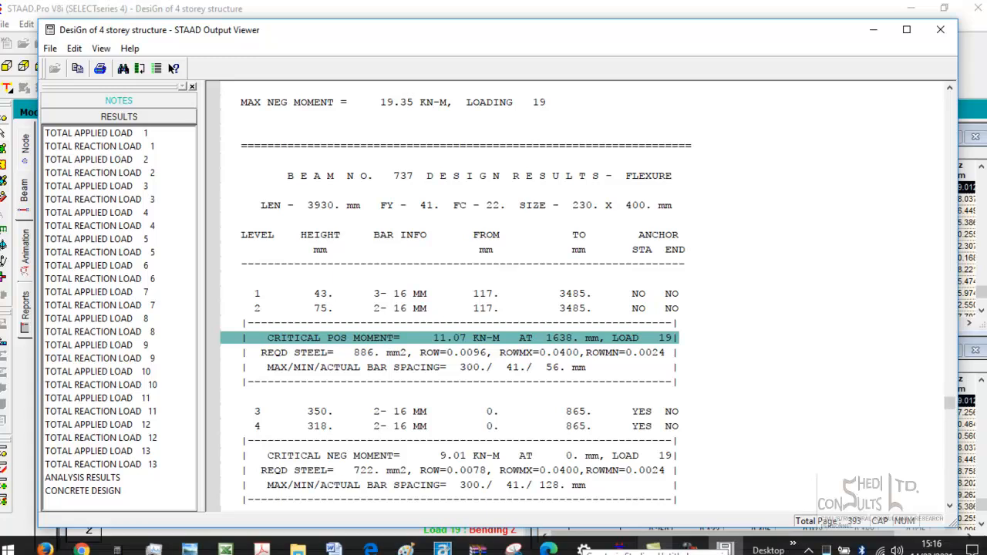
pyautogui.click(725, 545)
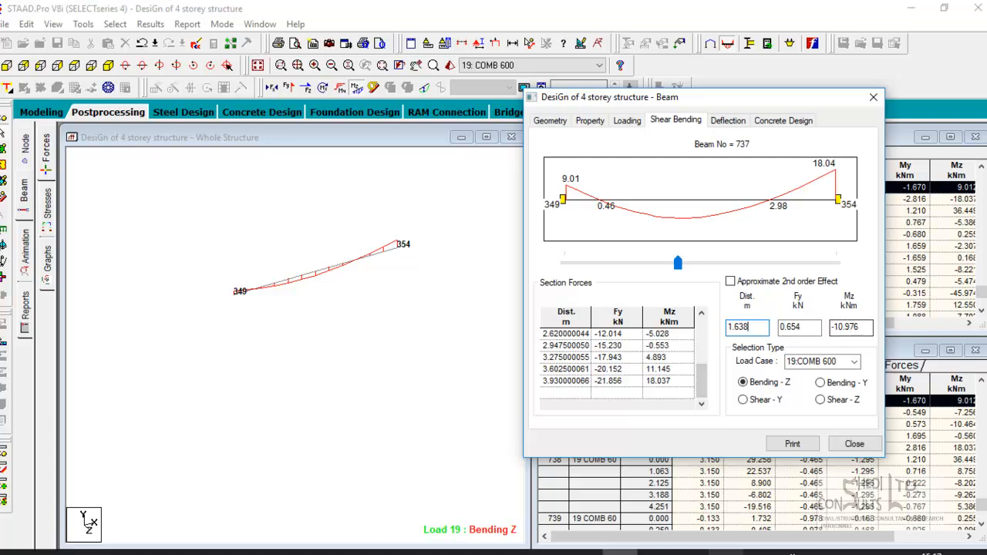
pyautogui.click(725, 549)
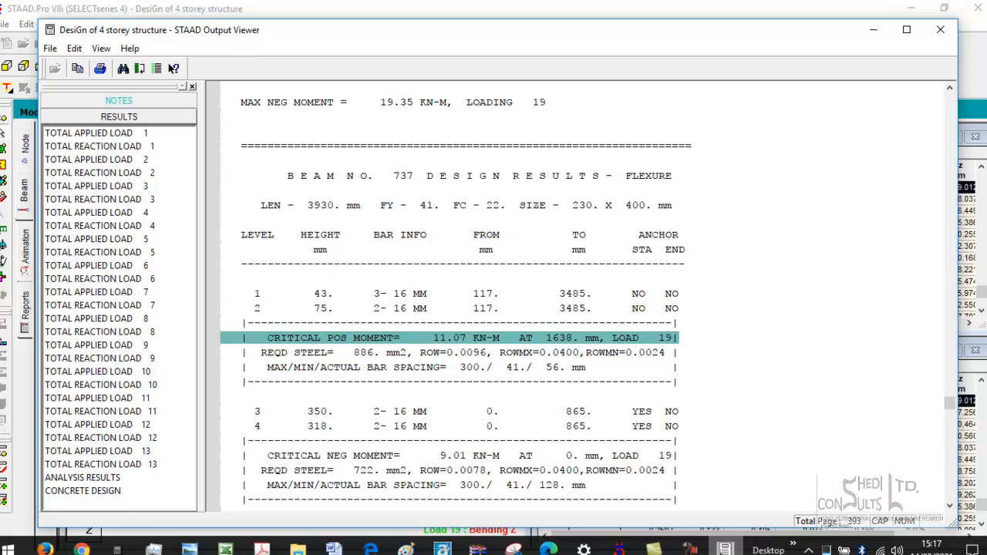